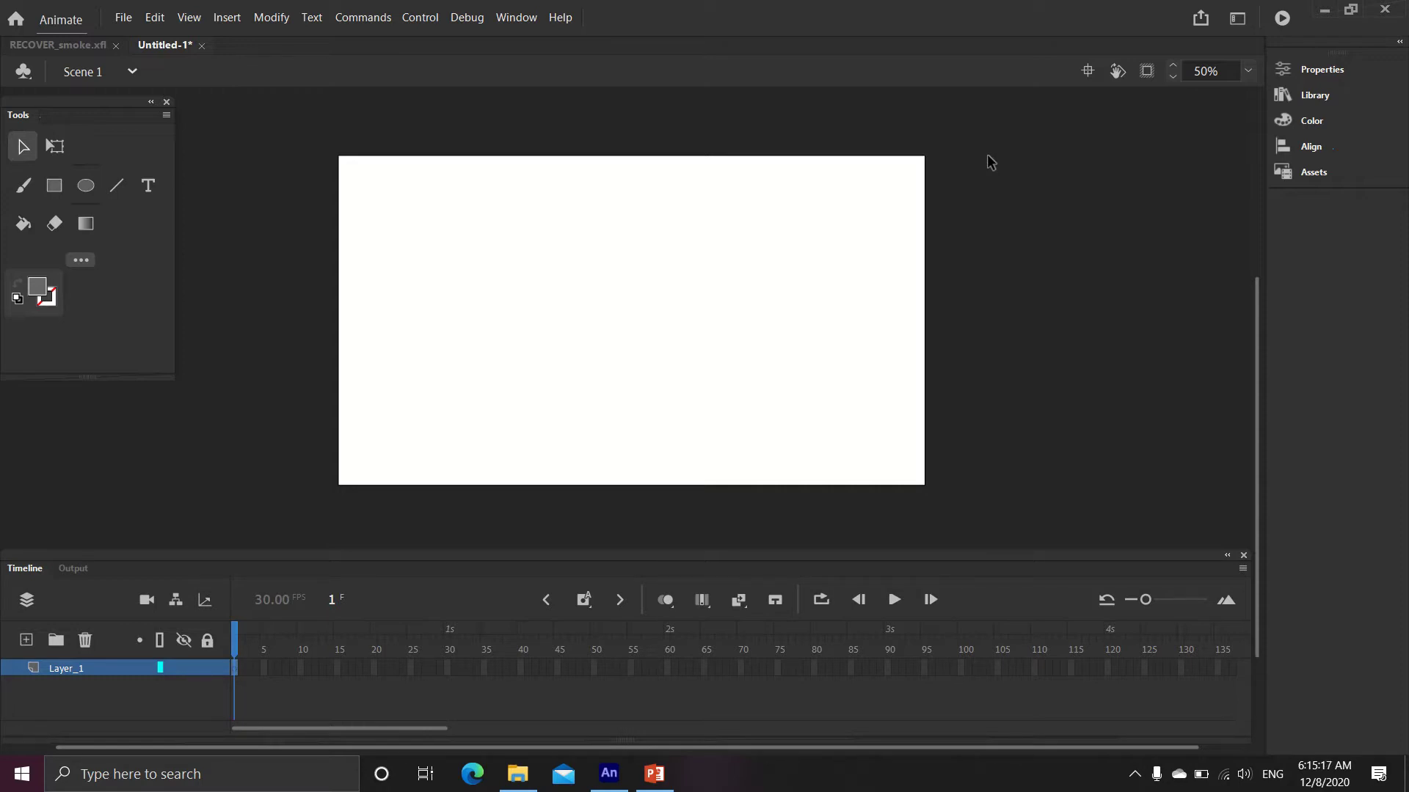
# Step: Preview the finished smoke animation in RECOVER_smoke.xfl, close the preview and return to the untitled document
pyautogui.click(47, 46)
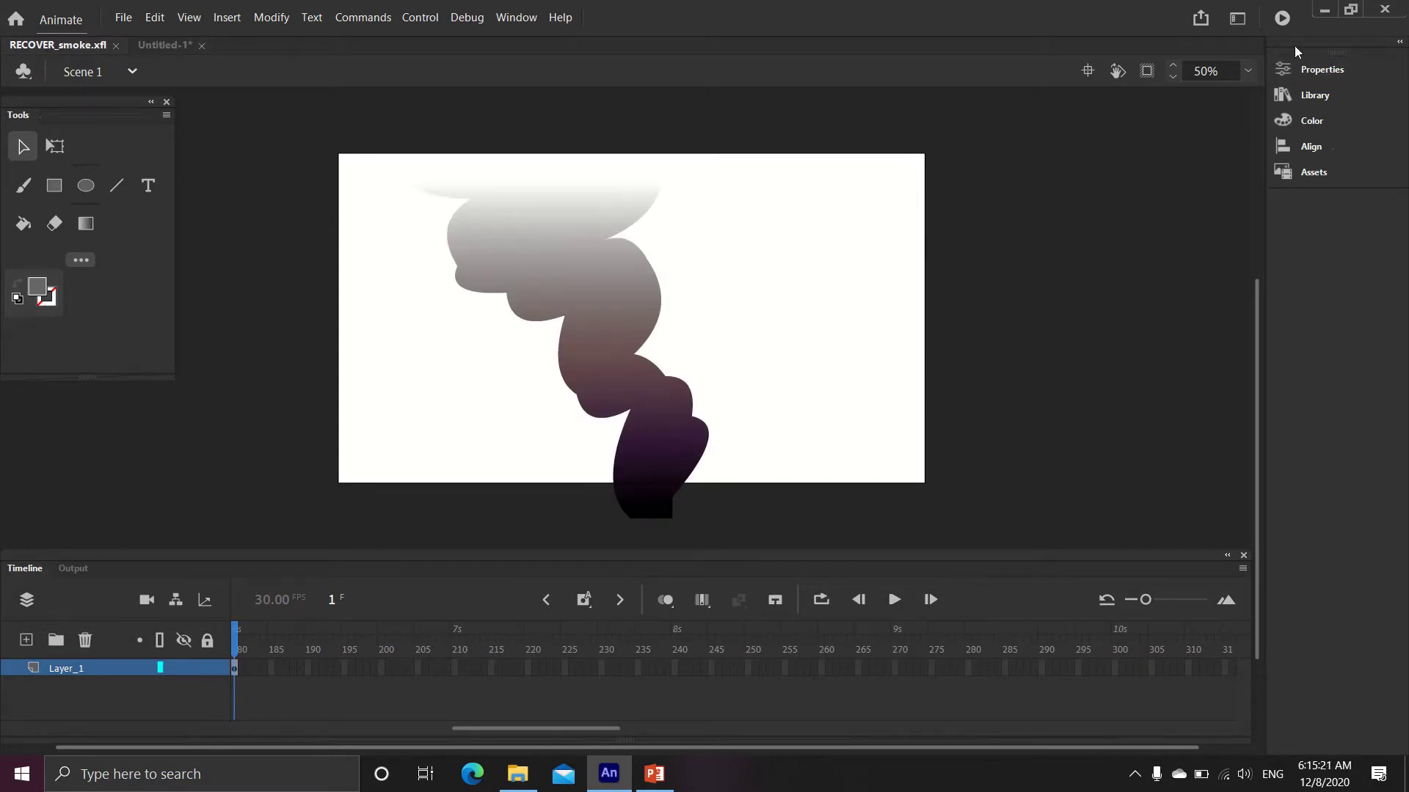
pyautogui.click(1282, 19)
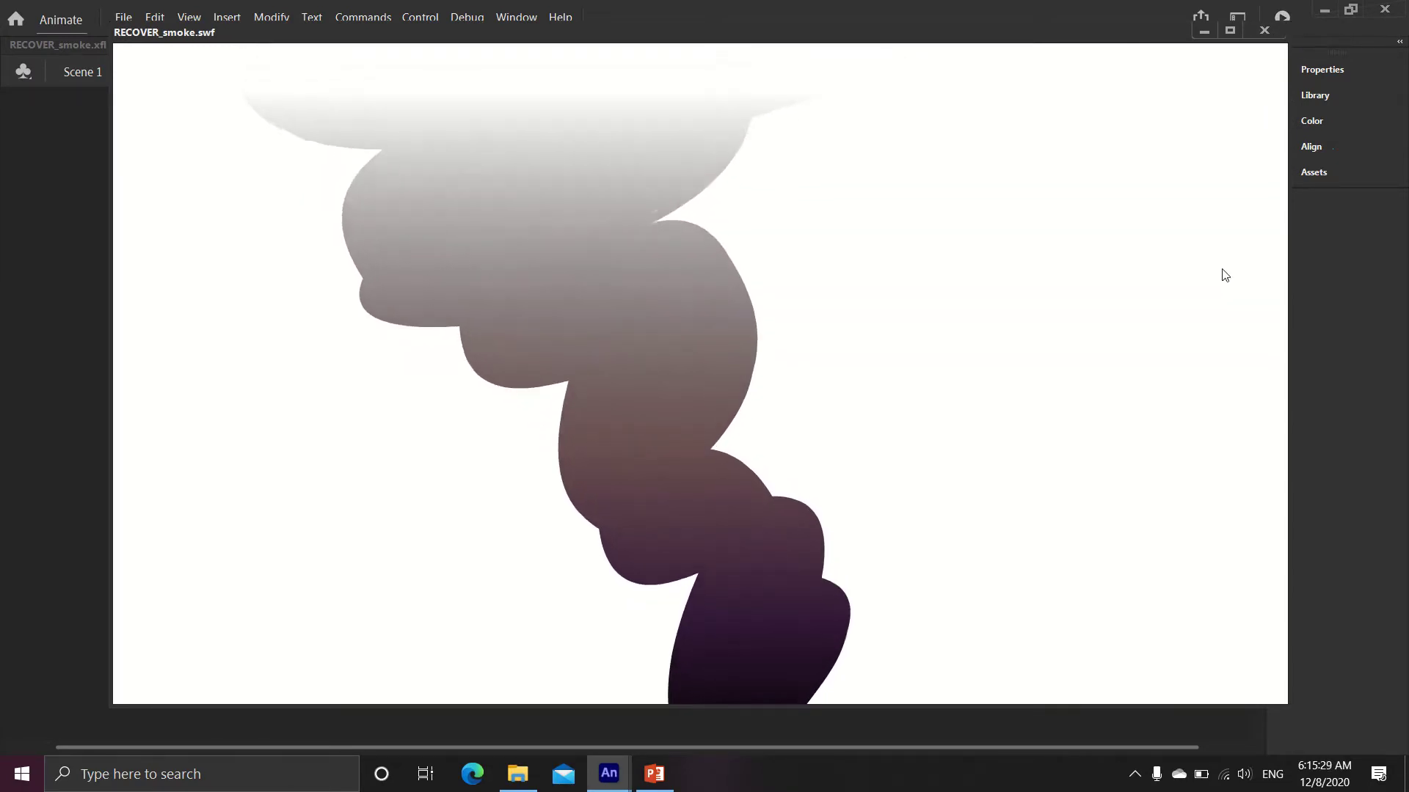
pyautogui.click(1262, 31)
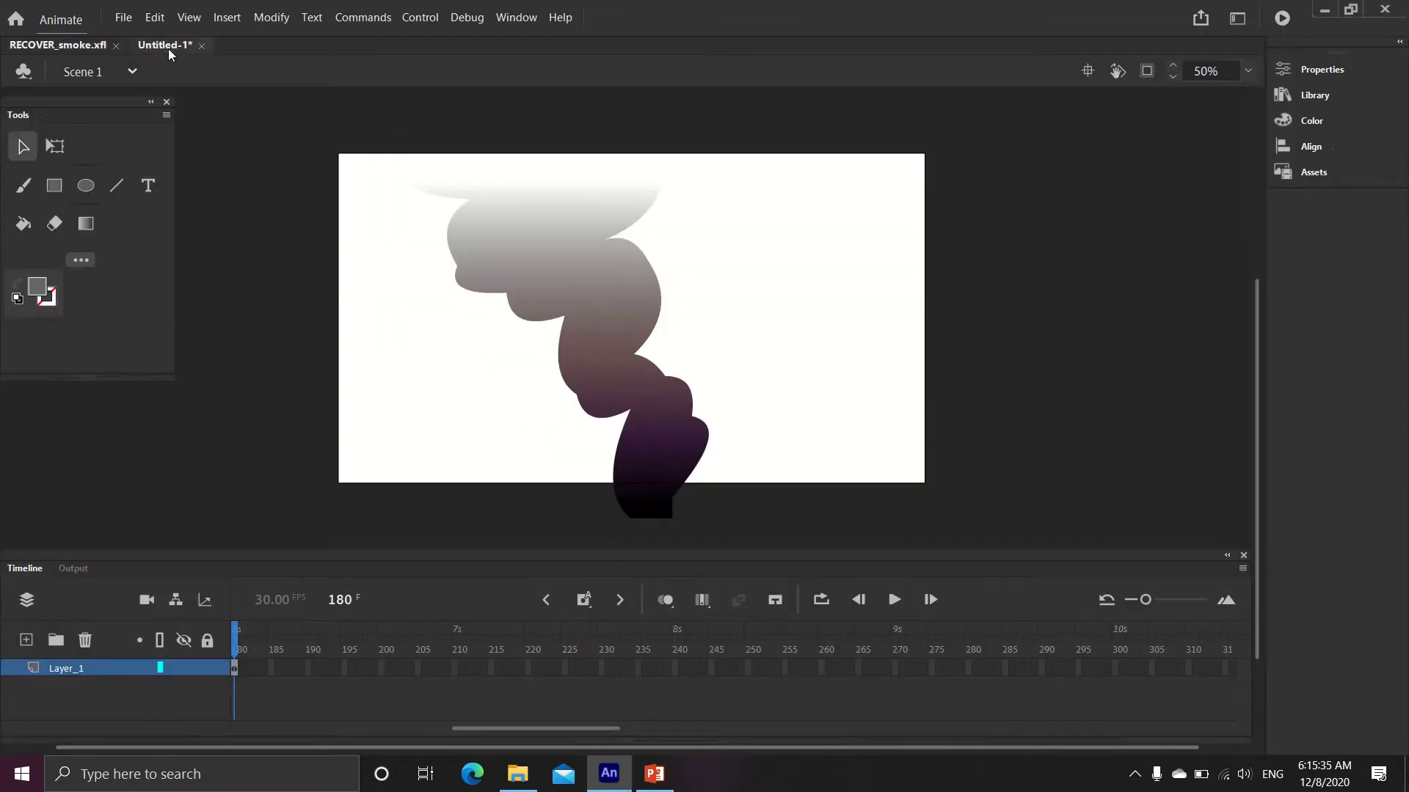
pyautogui.click(169, 47)
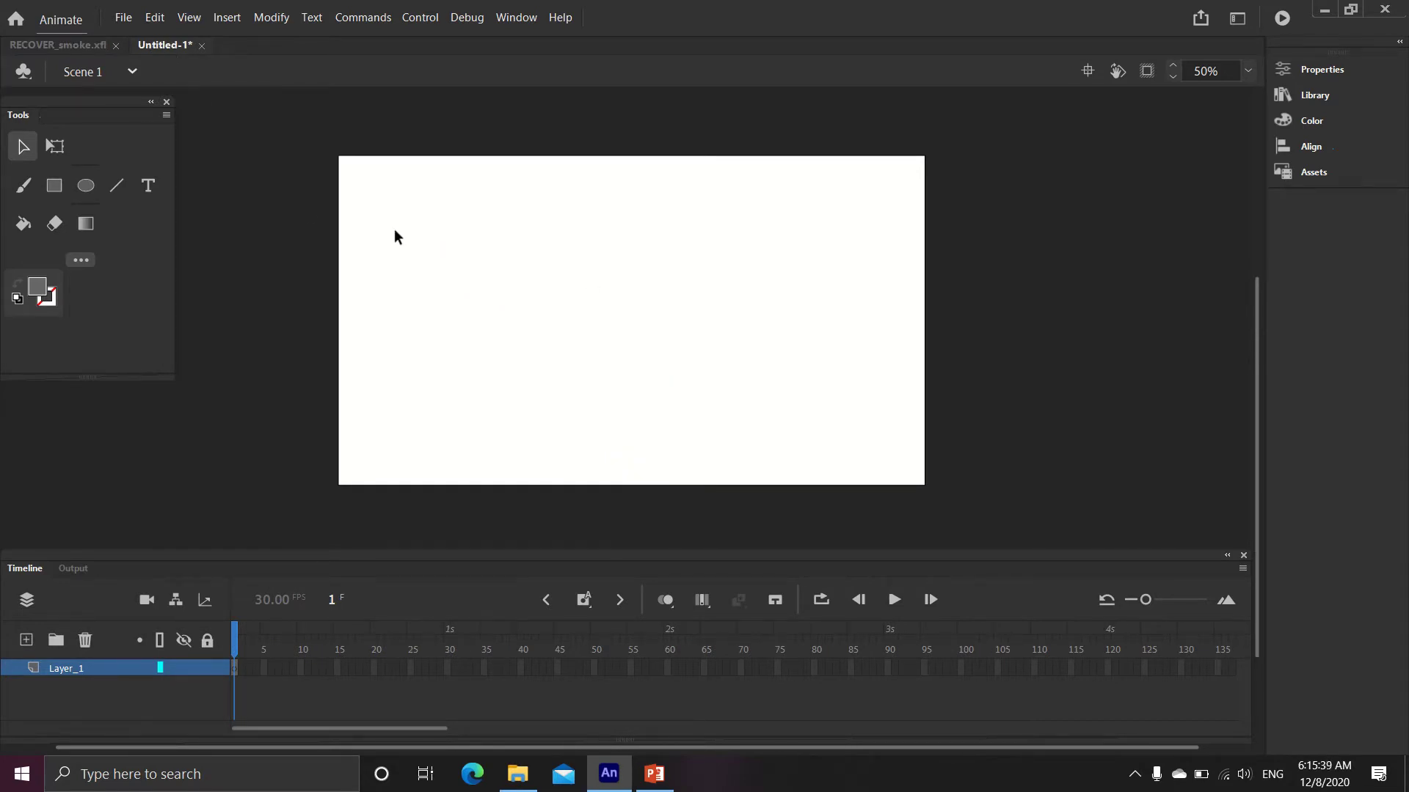
# Step: Draw a tall grey rectangle without outline down the middle of the stage, extending slightly past its upper and lower edges
pyautogui.click(49, 190)
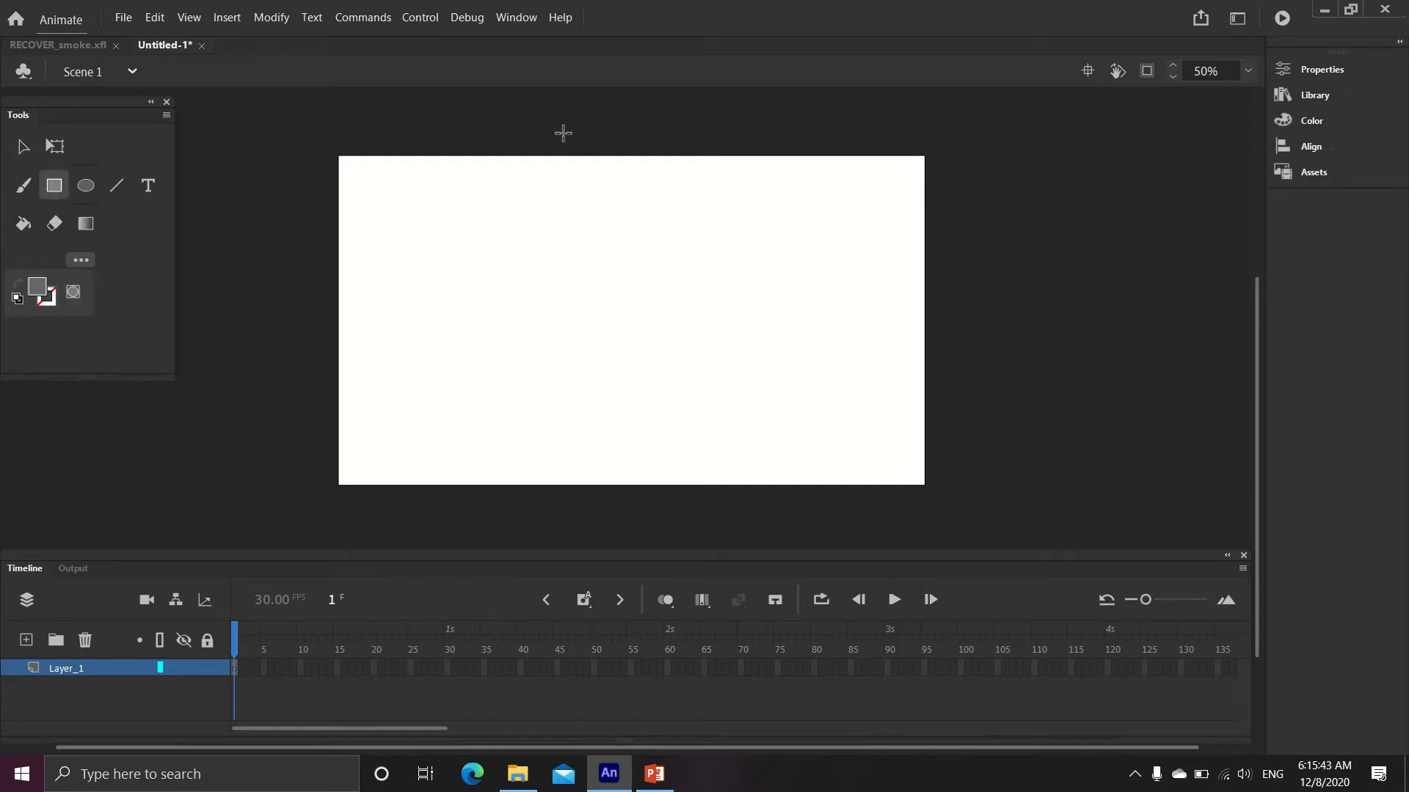
pyautogui.moveTo(551, 133)
pyautogui.mouseDown()
pyautogui.moveTo(593, 514)
pyautogui.moveTo(784, 510)
pyautogui.moveTo(694, 497)
pyautogui.moveTo(712, 505)
pyautogui.mouseUp()
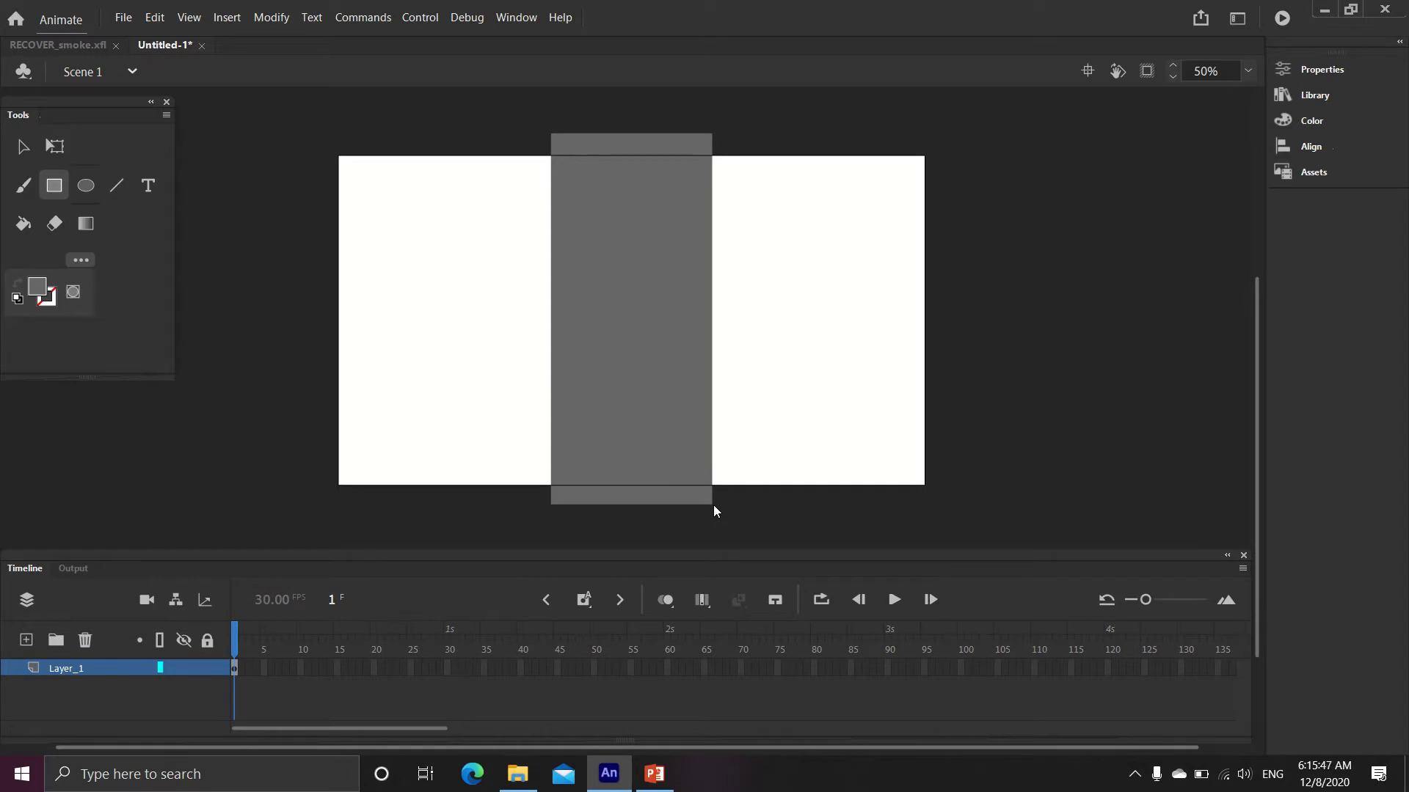
pyautogui.click(24, 146)
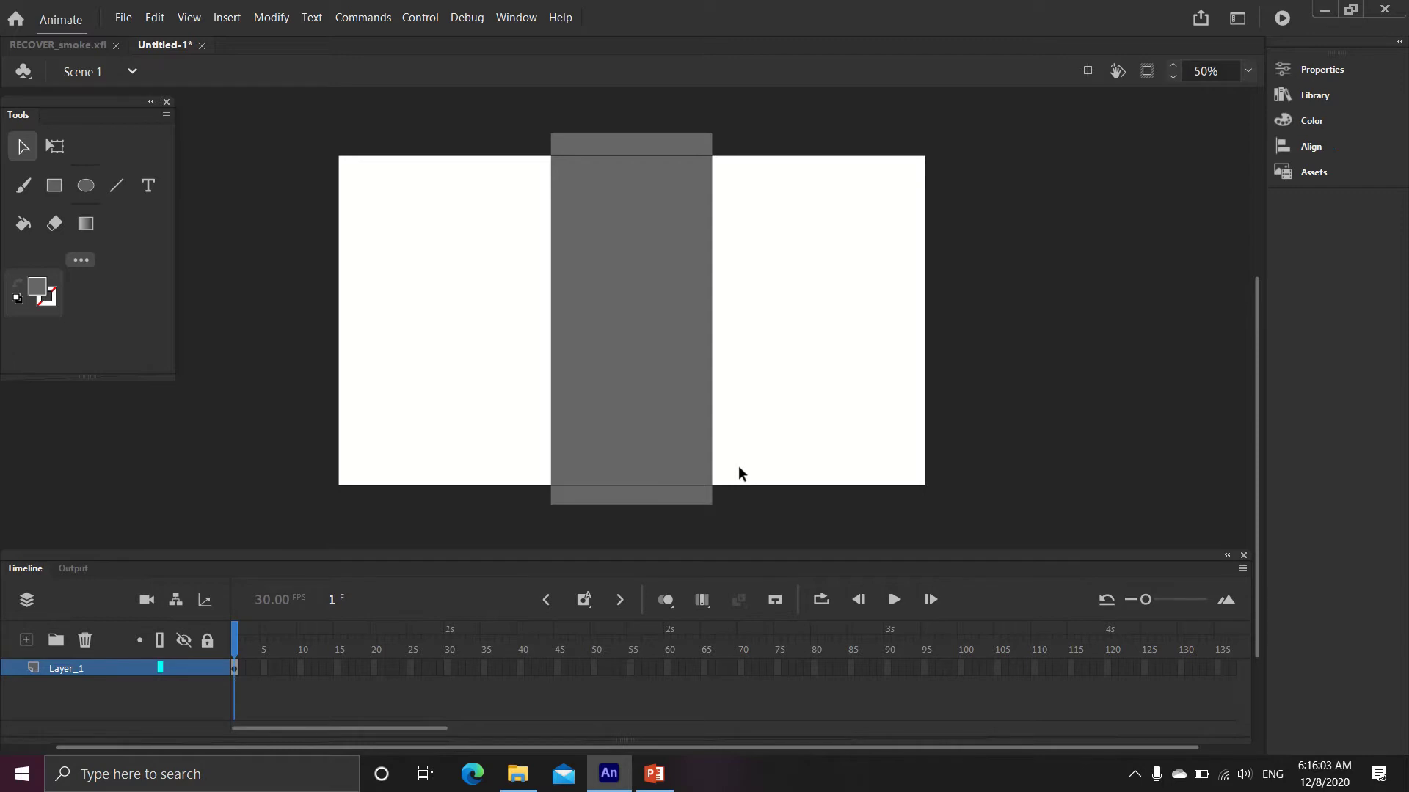
pyautogui.click(647, 456)
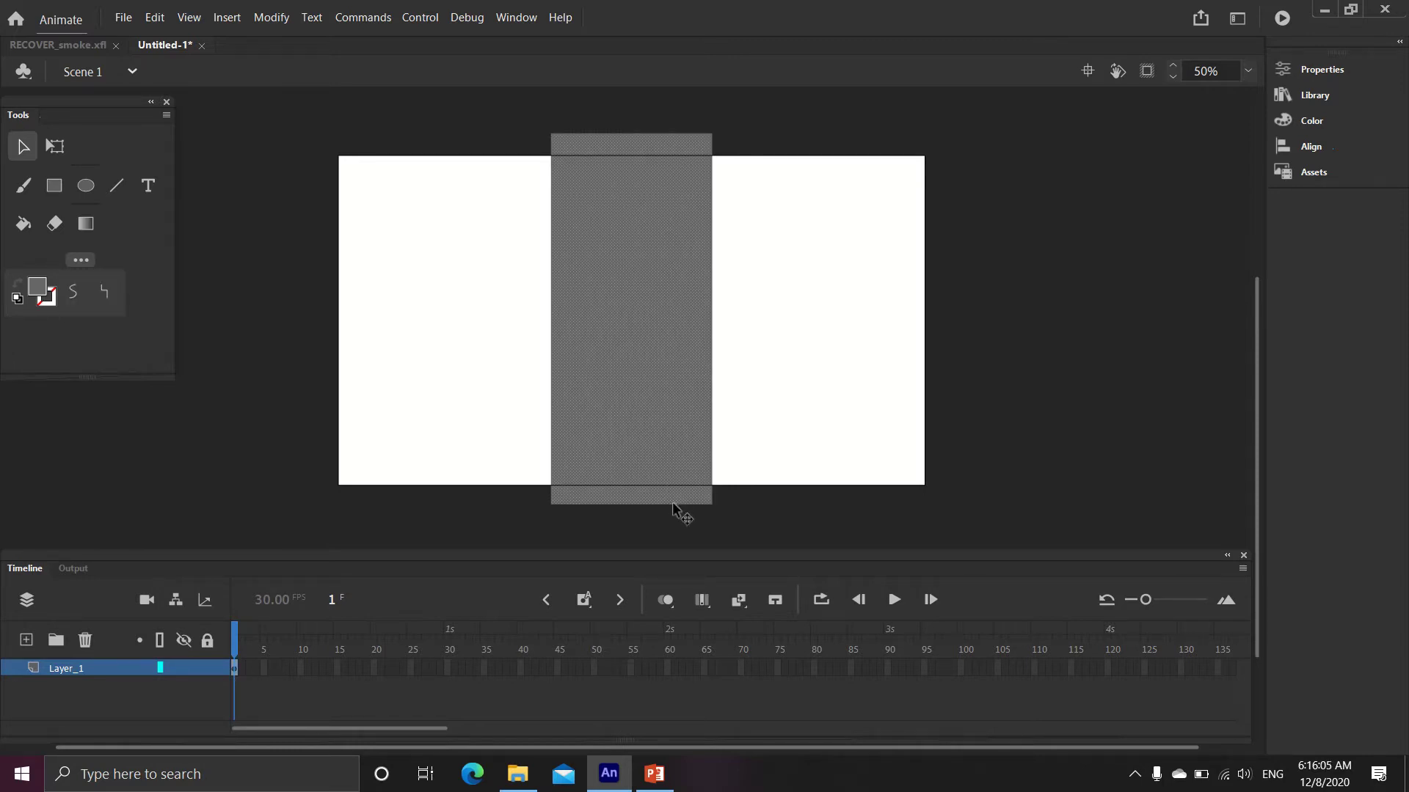
pyautogui.click(751, 493)
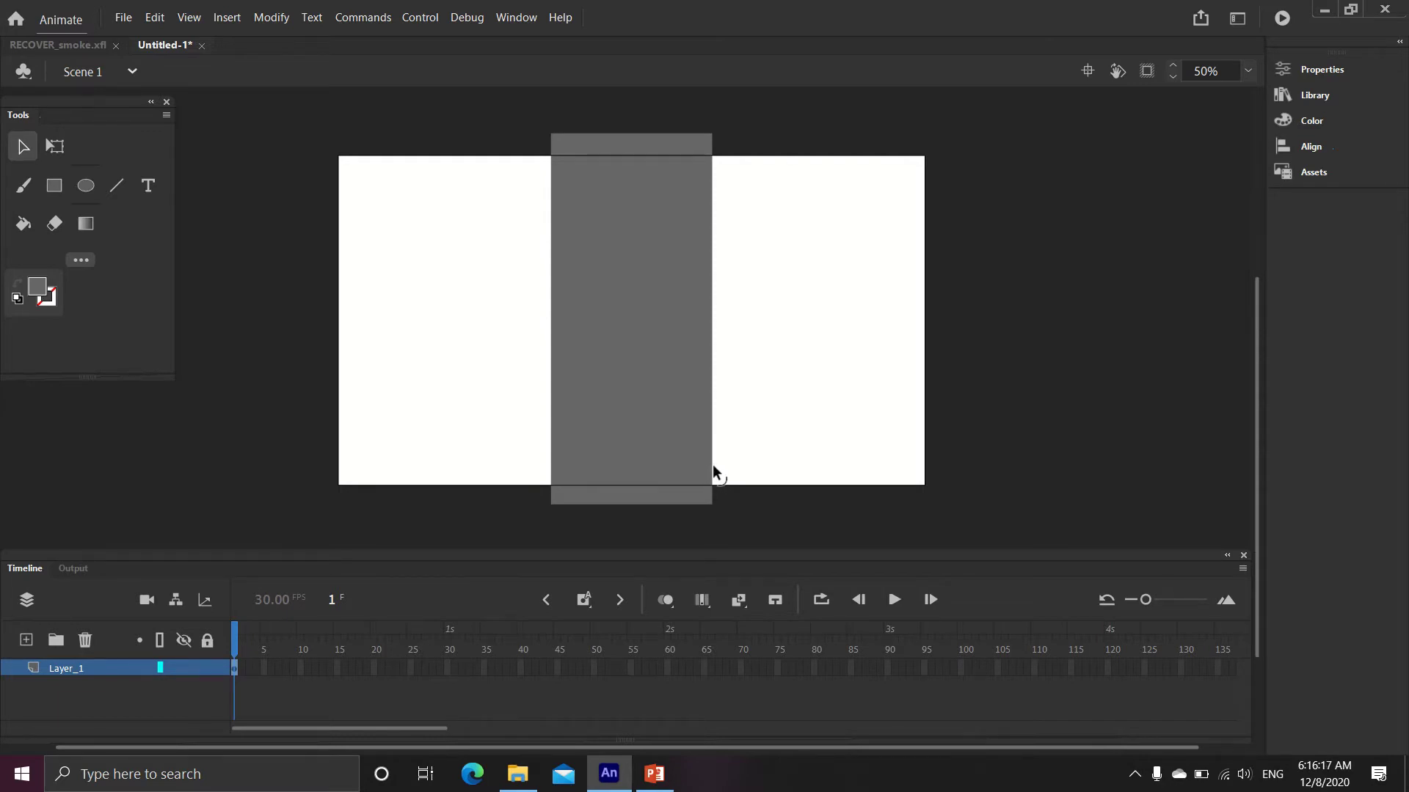
# Step: Bend the rectangle's lower half into a narrow zigzag column with new corner points on both sides and a narrower base
pyautogui.moveTo(711, 465); pyautogui.dragTo(678, 439)
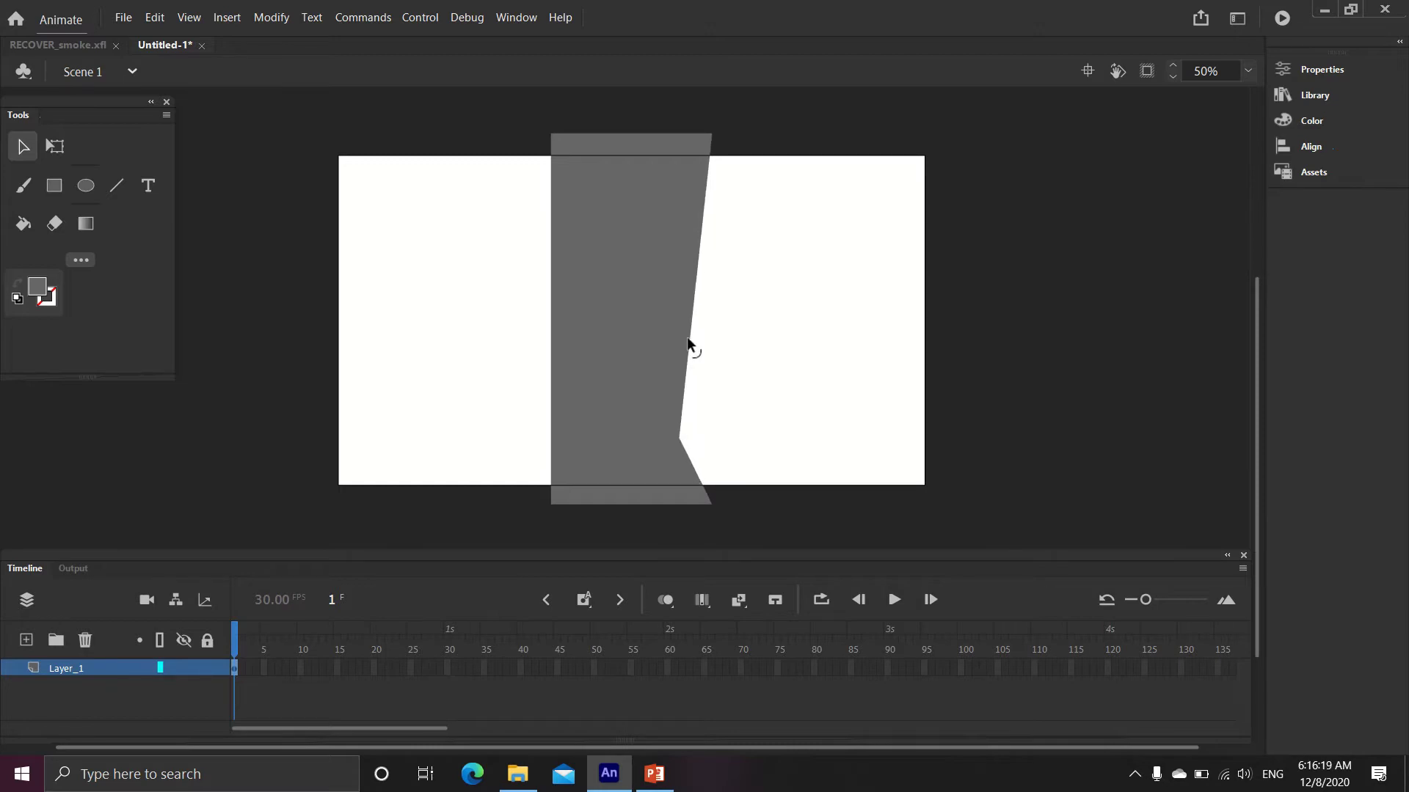
pyautogui.moveTo(686, 337); pyautogui.dragTo(716, 335)
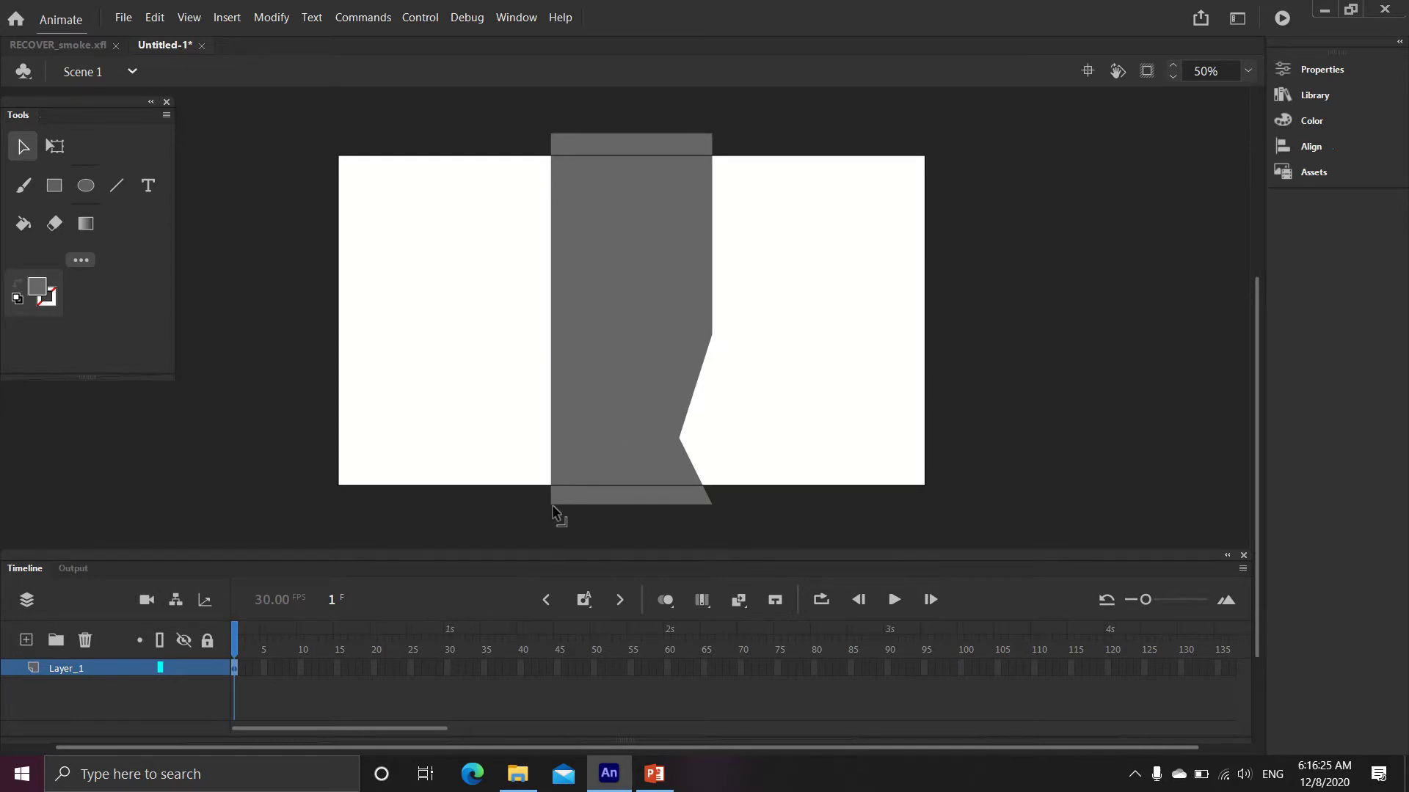
pyautogui.moveTo(552, 505); pyautogui.dragTo(642, 505)
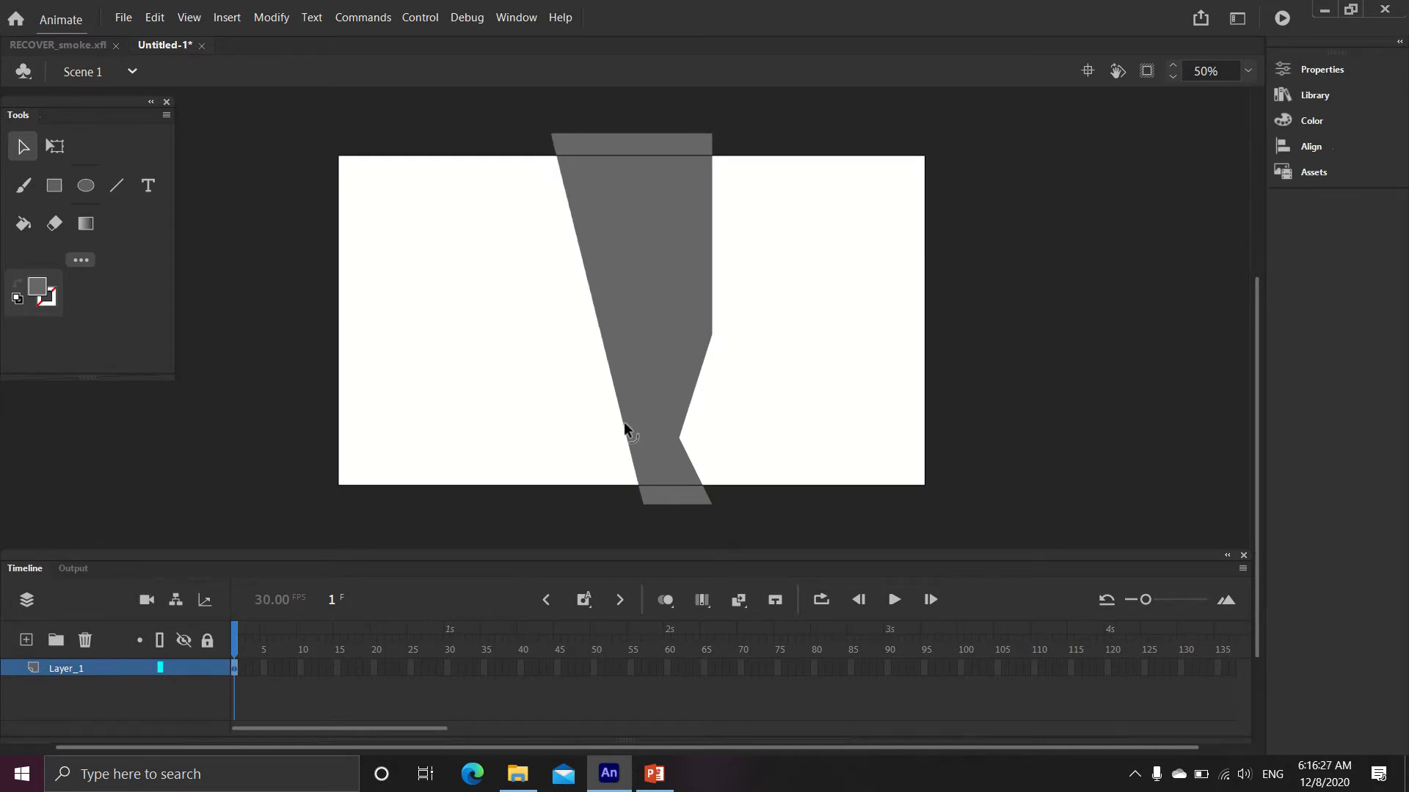
pyautogui.moveTo(627, 440); pyautogui.dragTo(596, 444)
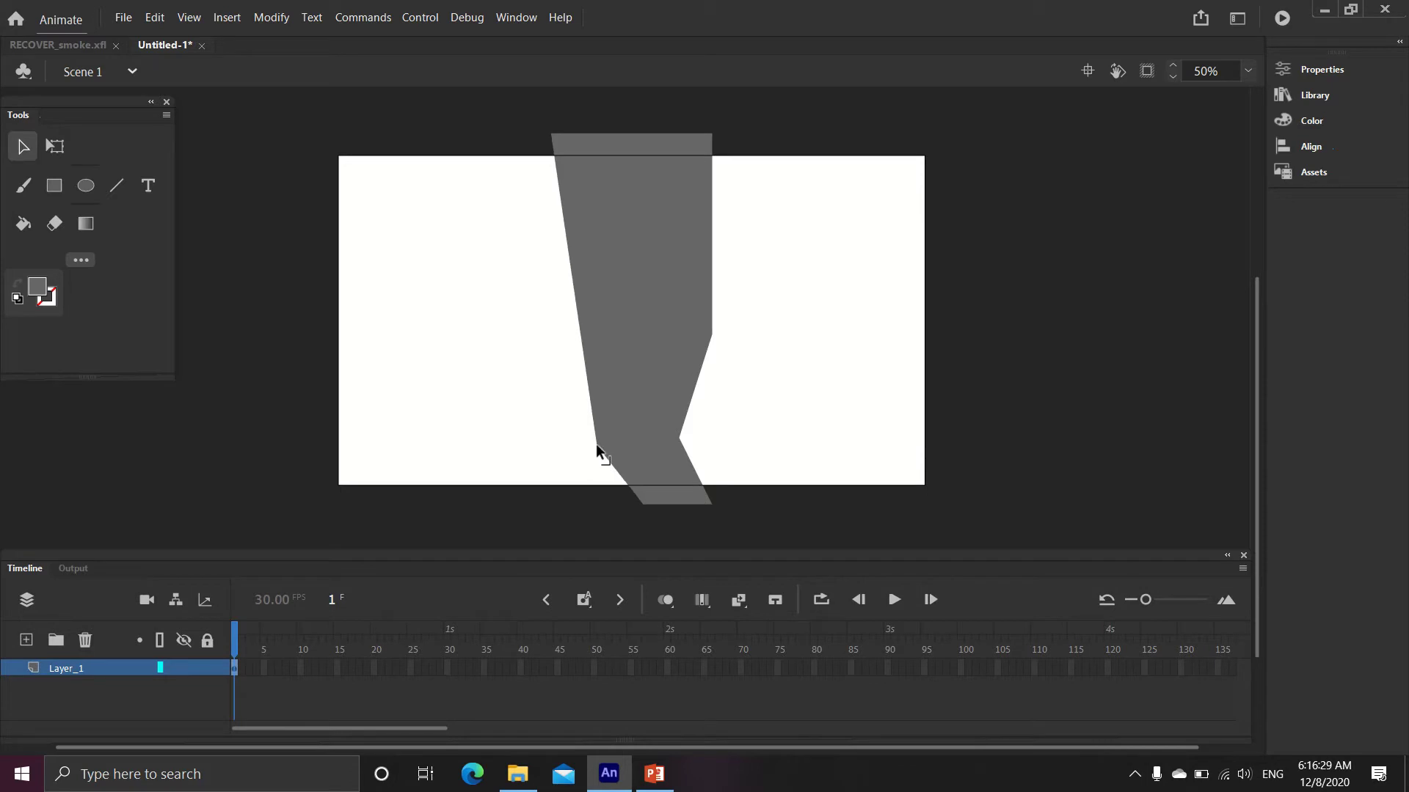
pyautogui.moveTo(581, 334); pyautogui.dragTo(631, 334)
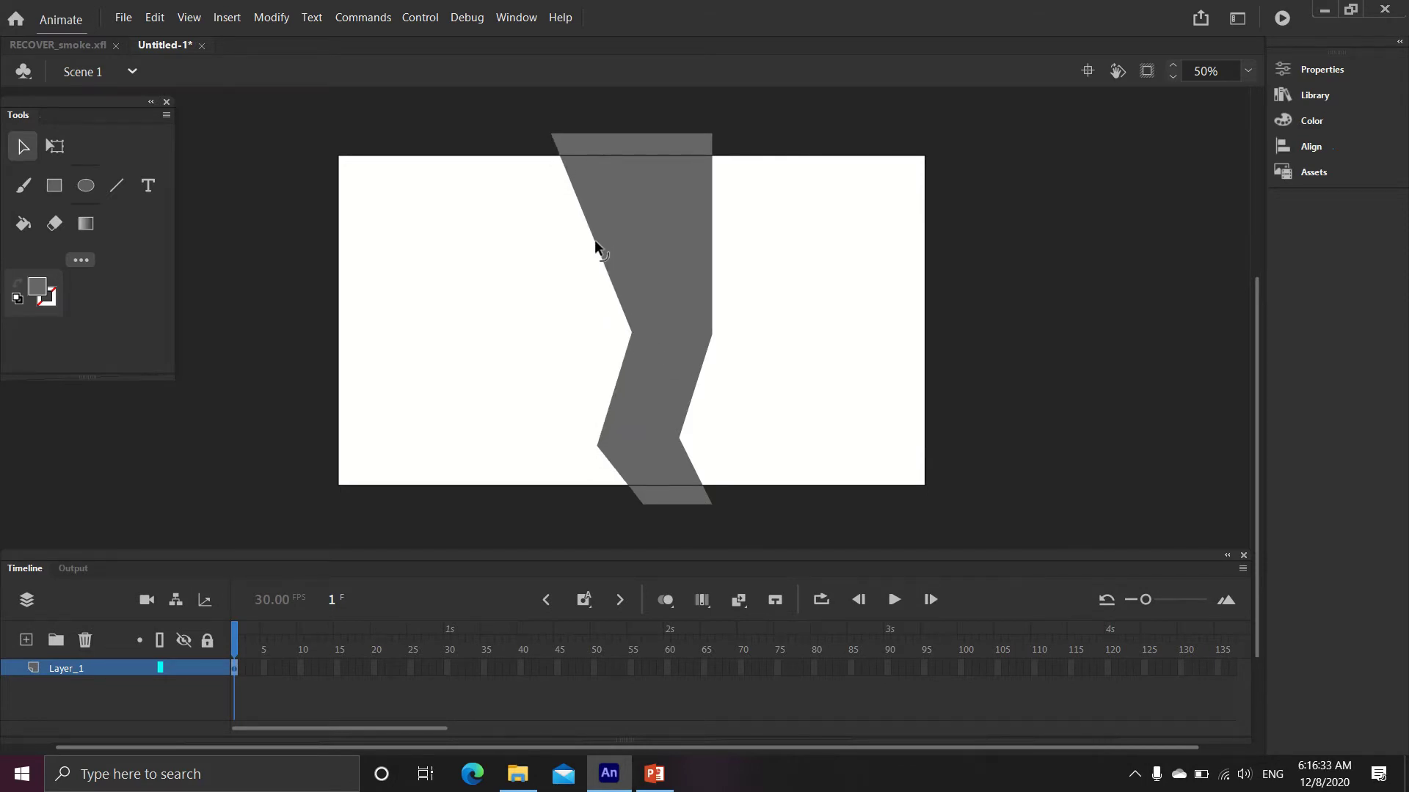
# Step: Widen the column's upper half by moving its top-left corner outward and adding outward corner points along both sides
pyautogui.moveTo(595, 240); pyautogui.dragTo(552, 262)
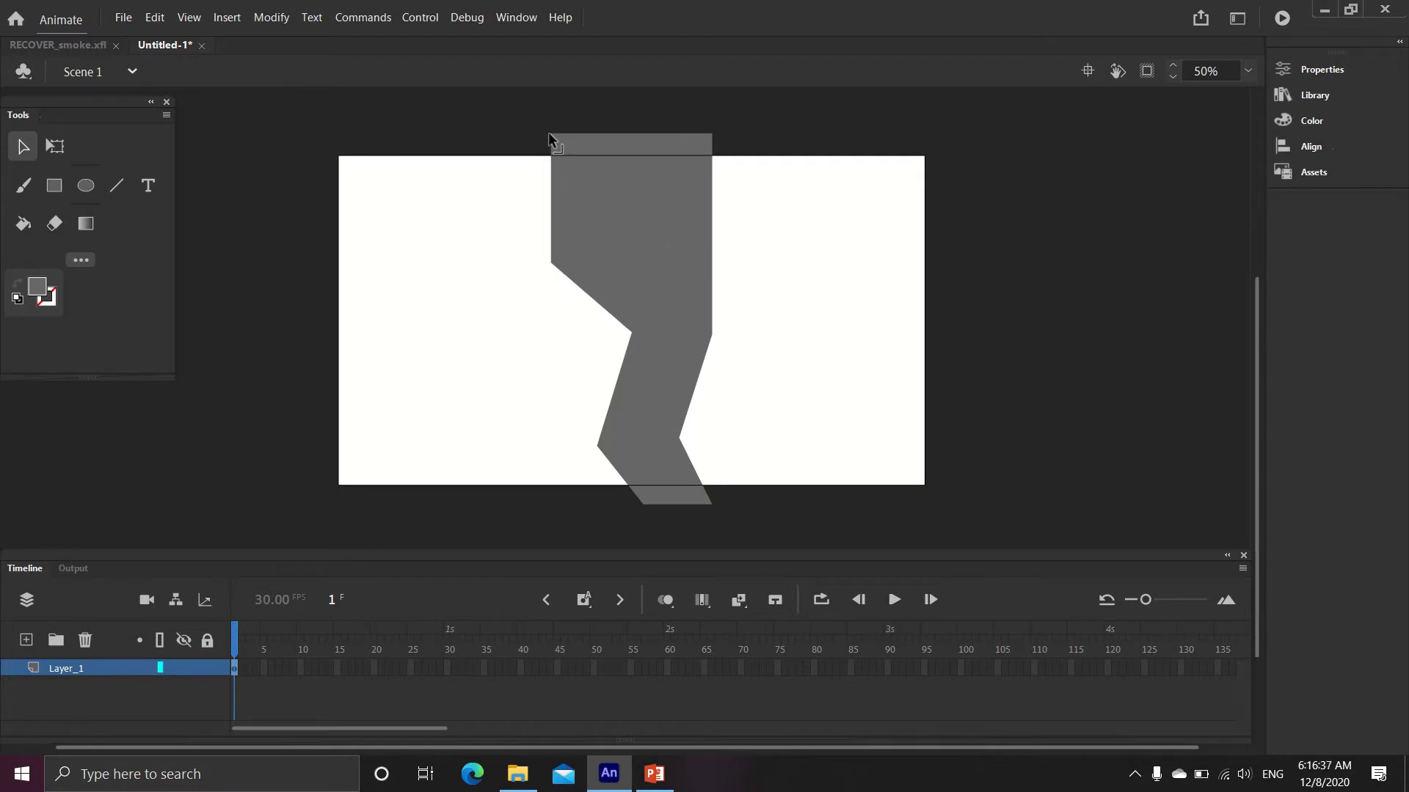
pyautogui.moveTo(551, 133); pyautogui.dragTo(460, 135)
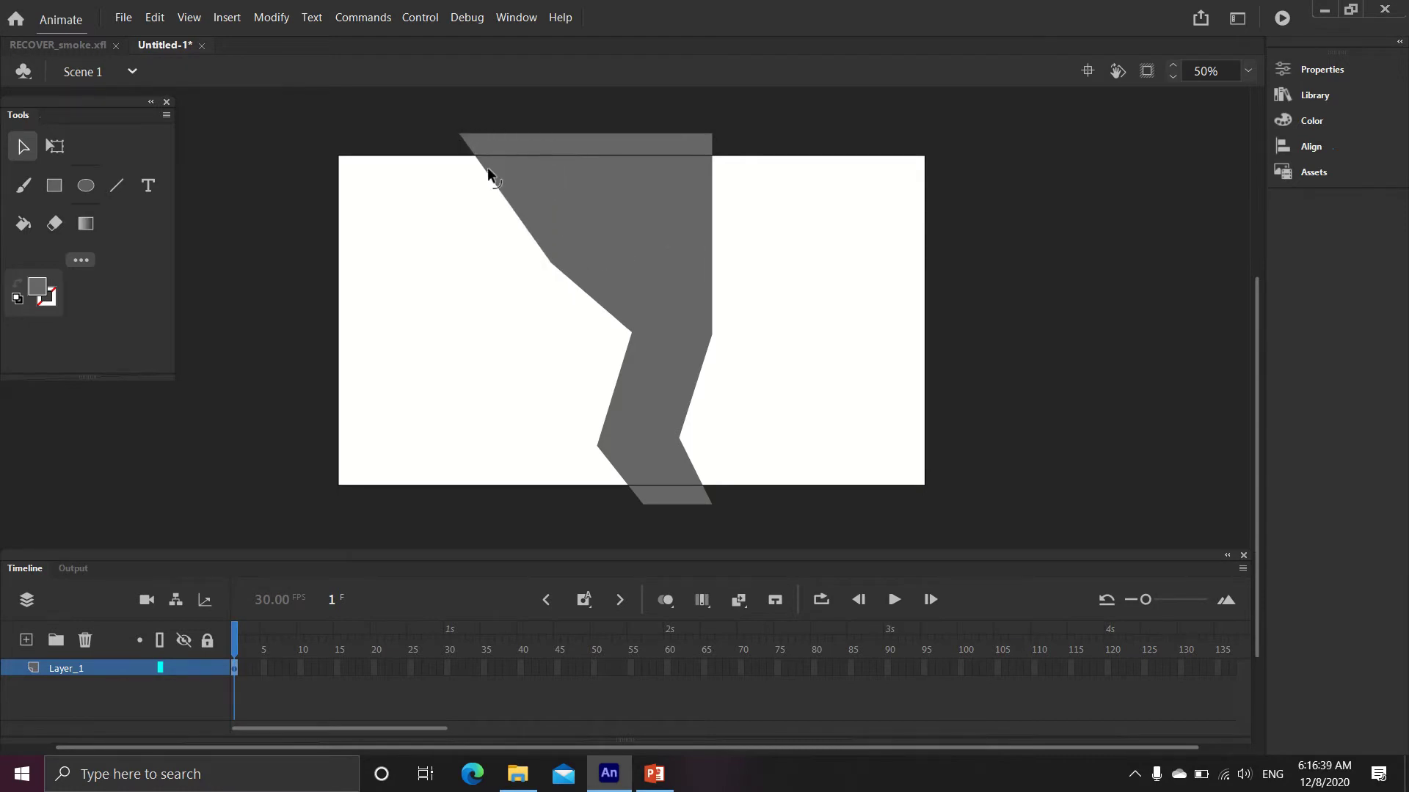
pyautogui.moveTo(447, 196); pyautogui.dragTo(440, 203)
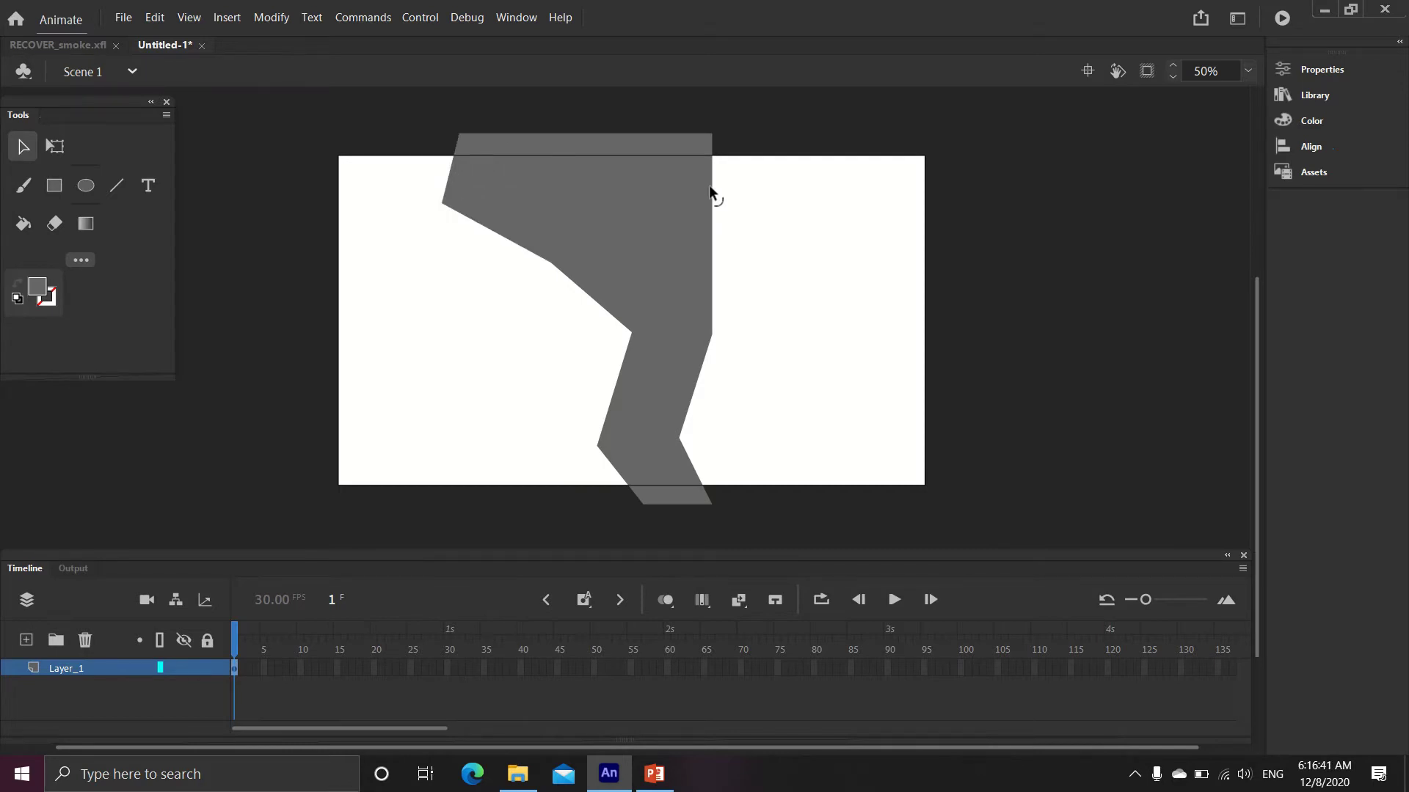
pyautogui.moveTo(712, 184); pyautogui.dragTo(726, 171)
pyautogui.moveTo(721, 266); pyautogui.dragTo(737, 255)
pyautogui.moveTo(709, 337); pyautogui.dragTo(729, 352)
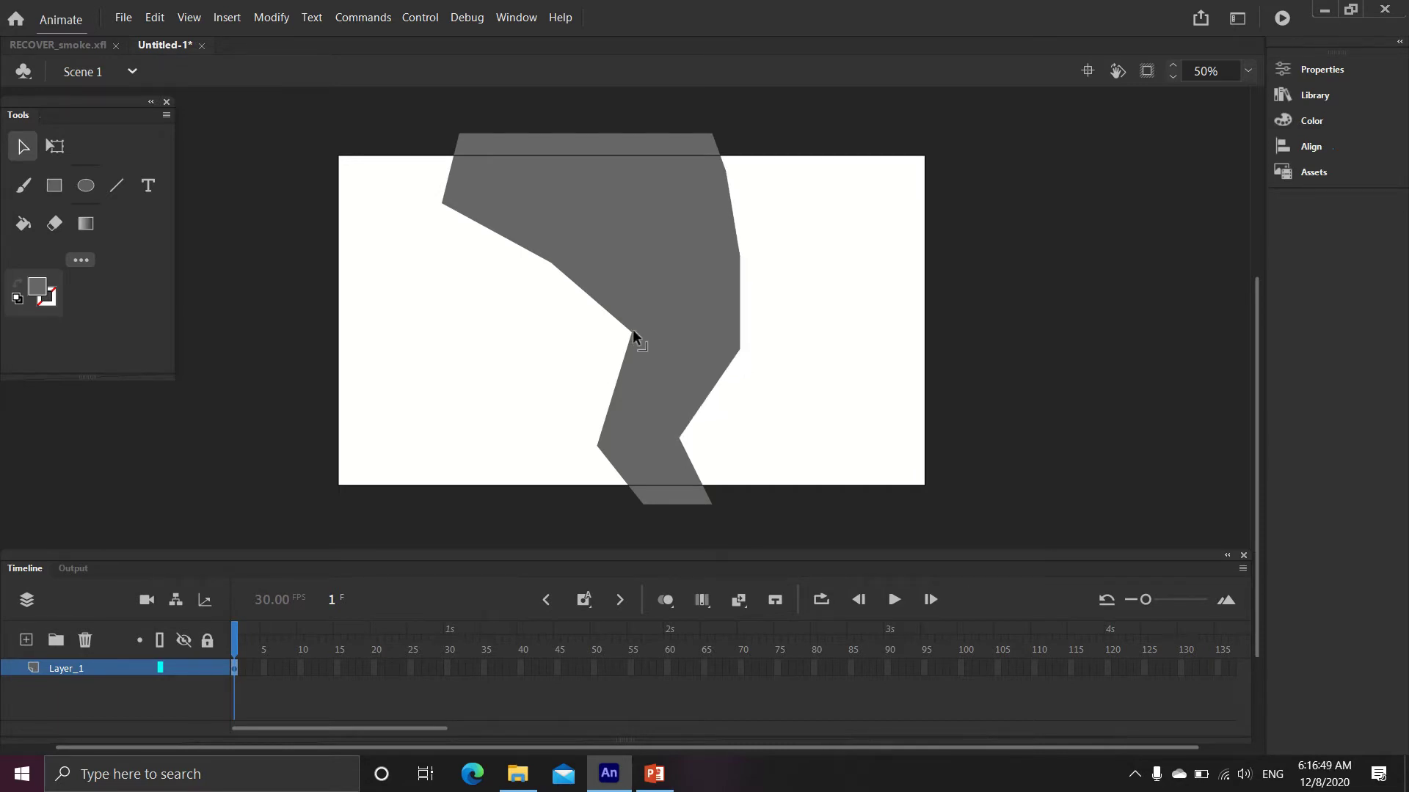
# Step: Flare the column's top further on both sides, reposition its side corners and add a corner point on the upper-left edge
pyautogui.moveTo(632, 331); pyautogui.dragTo(614, 328)
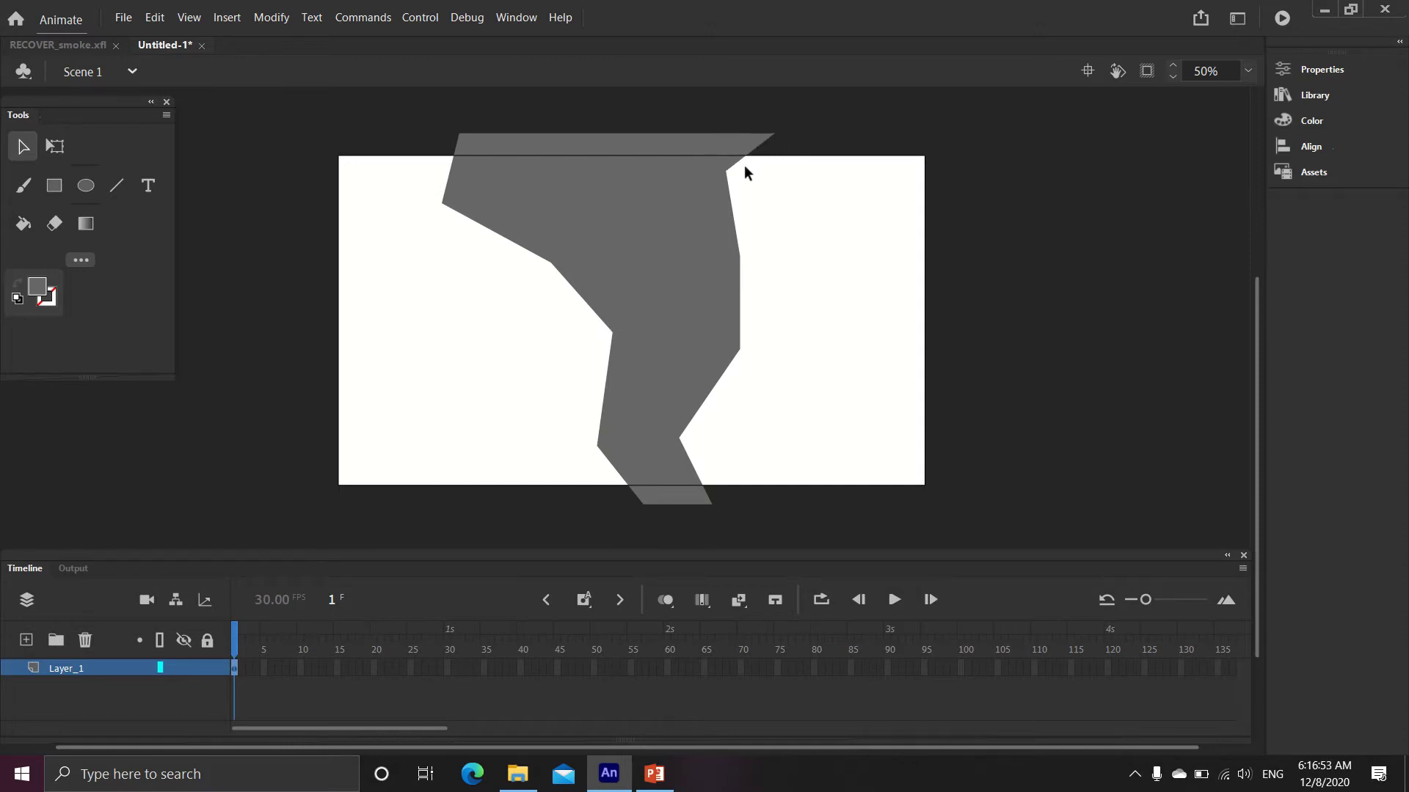
pyautogui.moveTo(724, 173); pyautogui.dragTo(787, 192)
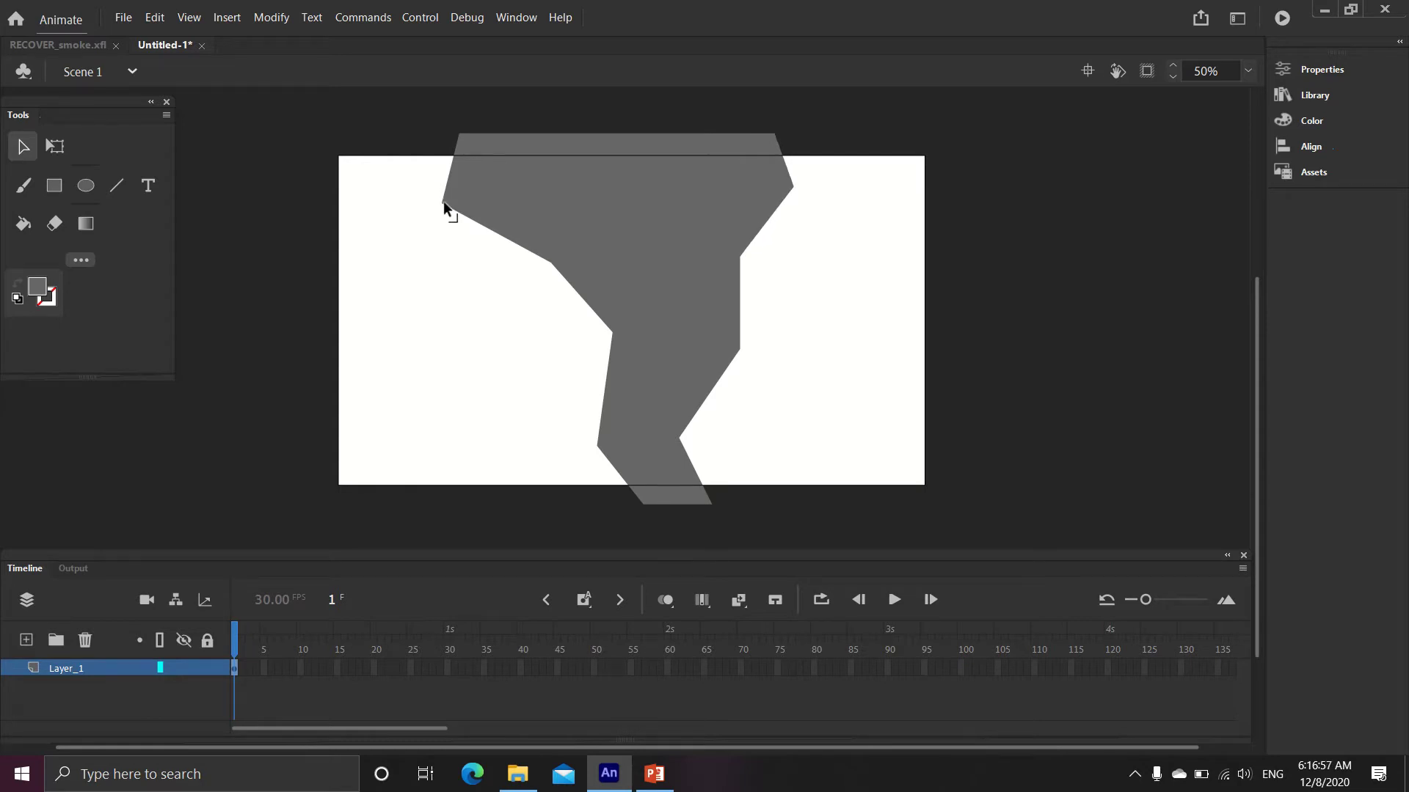
pyautogui.moveTo(443, 201); pyautogui.dragTo(371, 134)
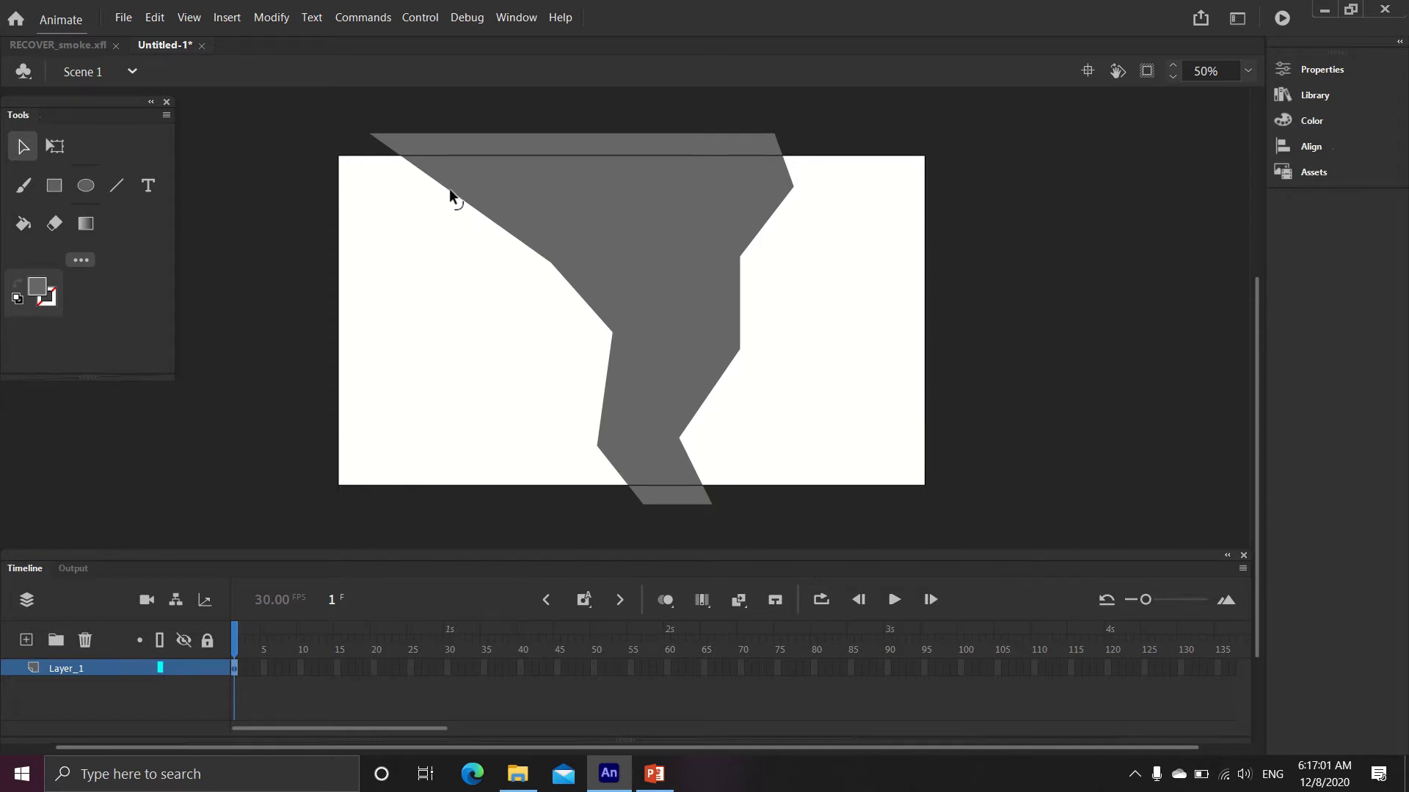
pyautogui.moveTo(449, 188); pyautogui.dragTo(438, 211)
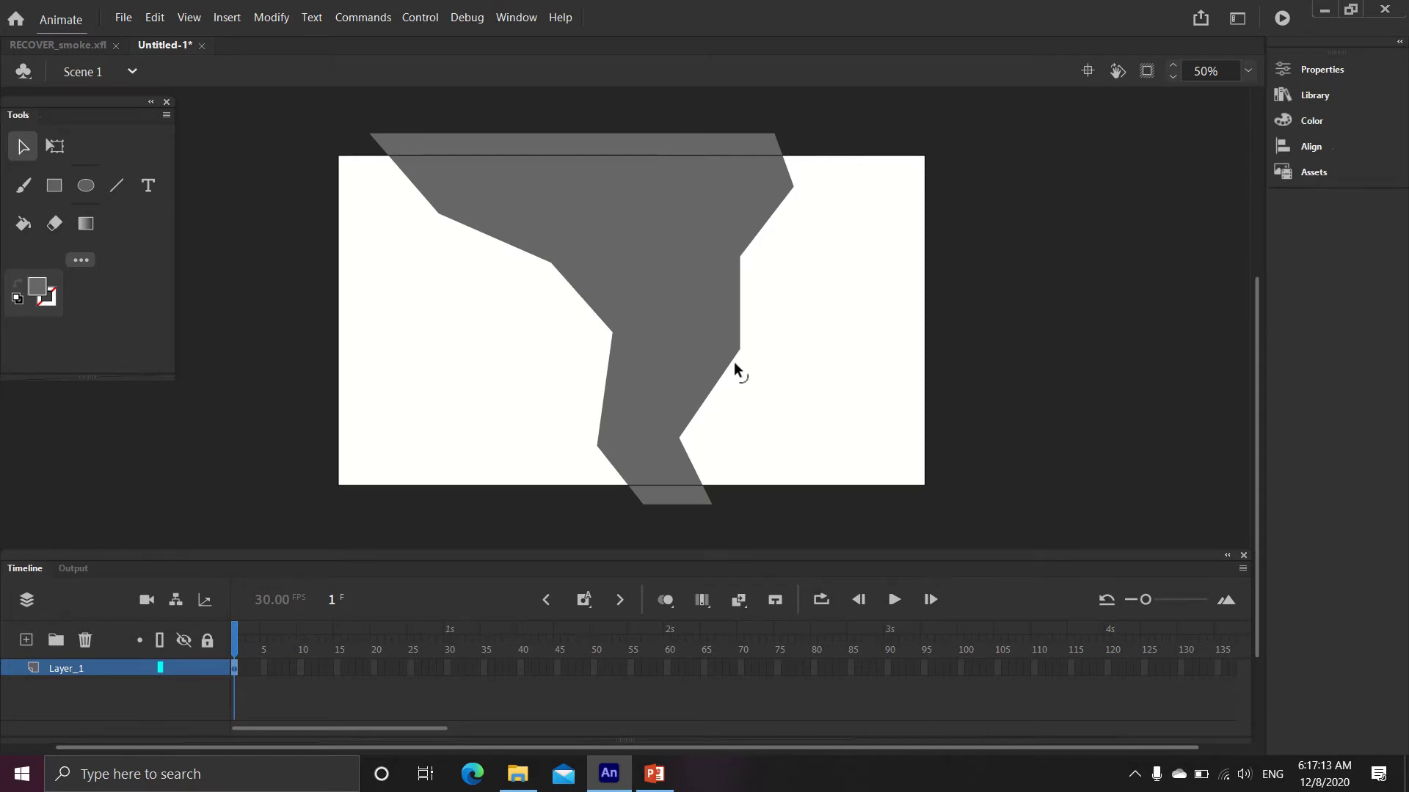
# Step: Curve the straight segments of the column's right side outward into rounded smoke puffs, from the top to the base
pyautogui.moveTo(731, 359); pyautogui.dragTo(757, 377)
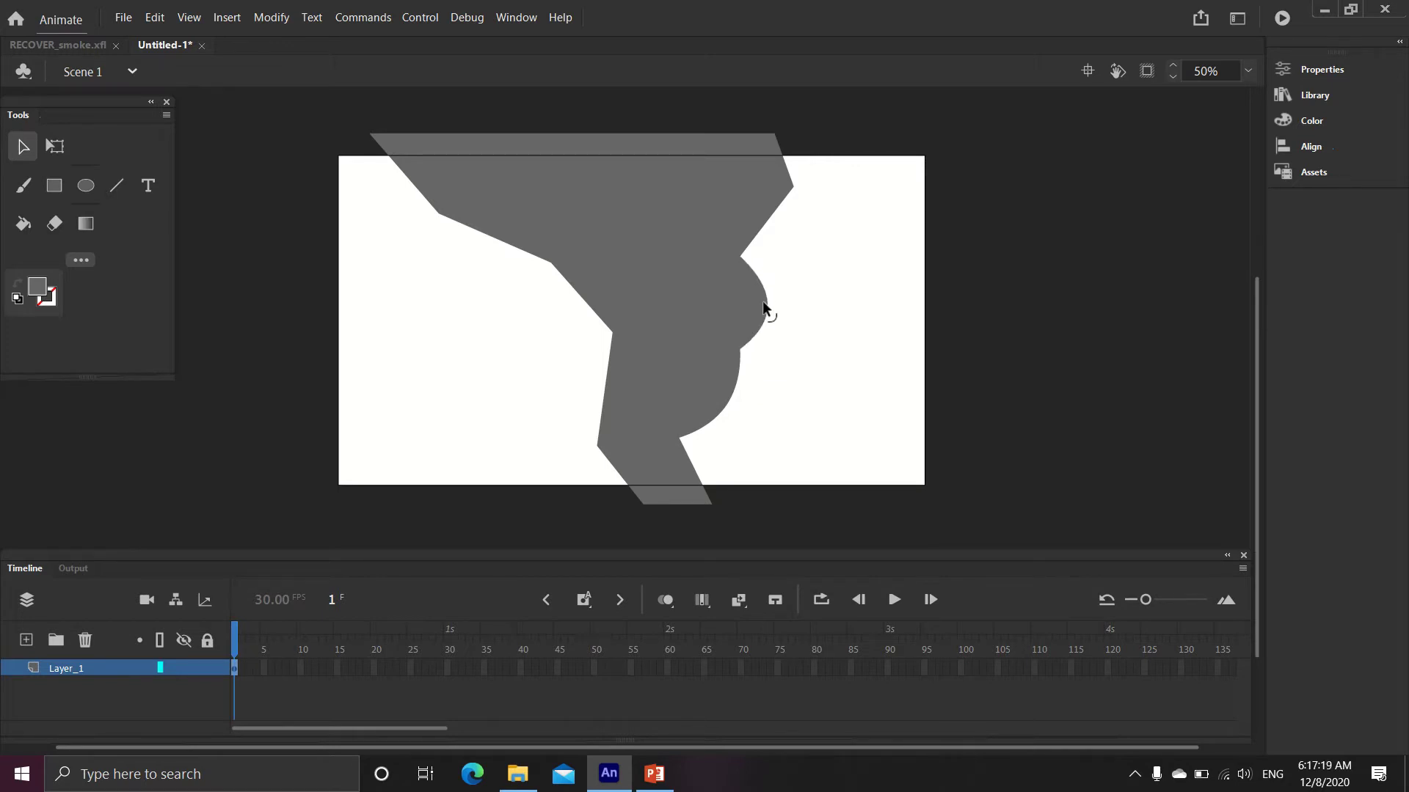
pyautogui.moveTo(764, 306); pyautogui.dragTo(761, 308)
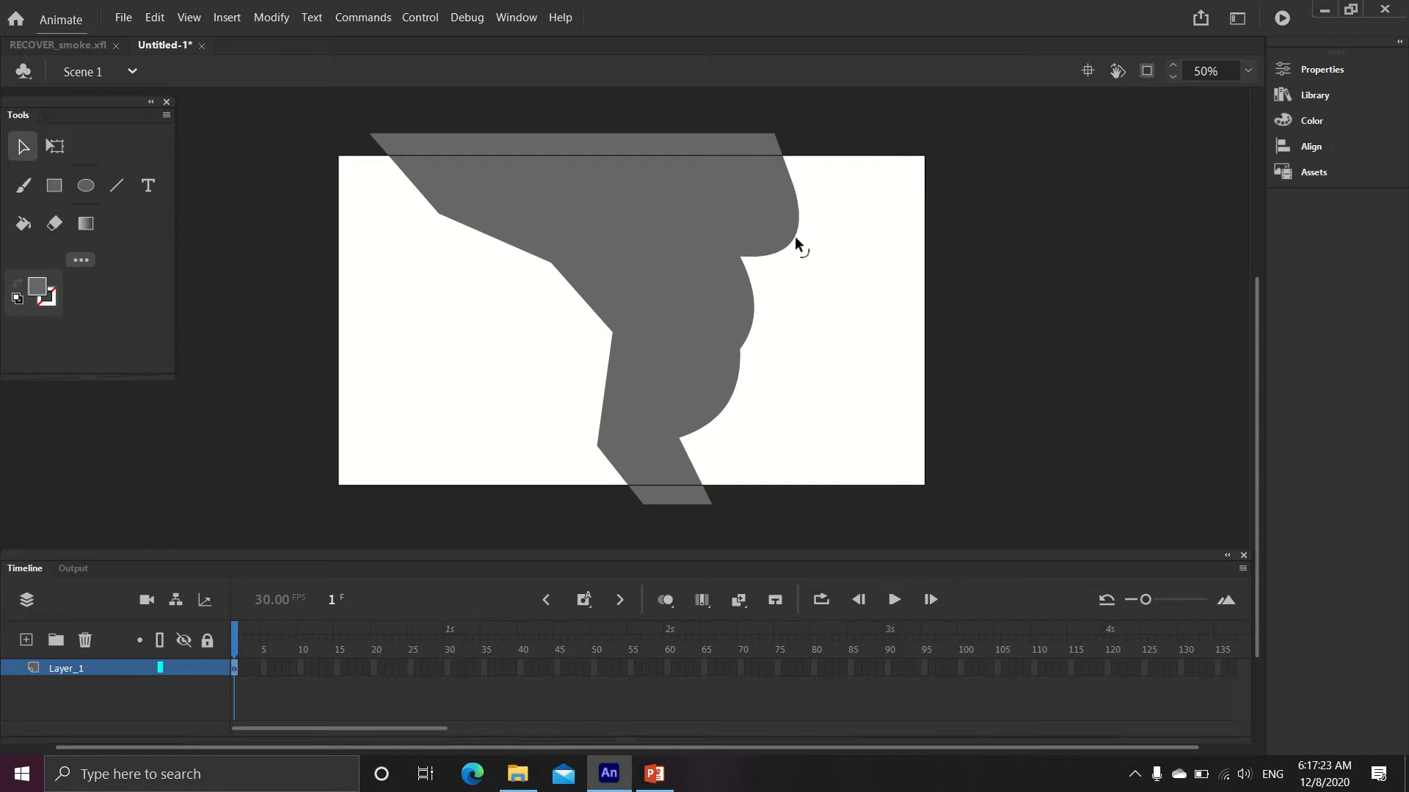
pyautogui.moveTo(782, 157); pyautogui.dragTo(799, 144)
pyautogui.moveTo(737, 345); pyautogui.dragTo(729, 329)
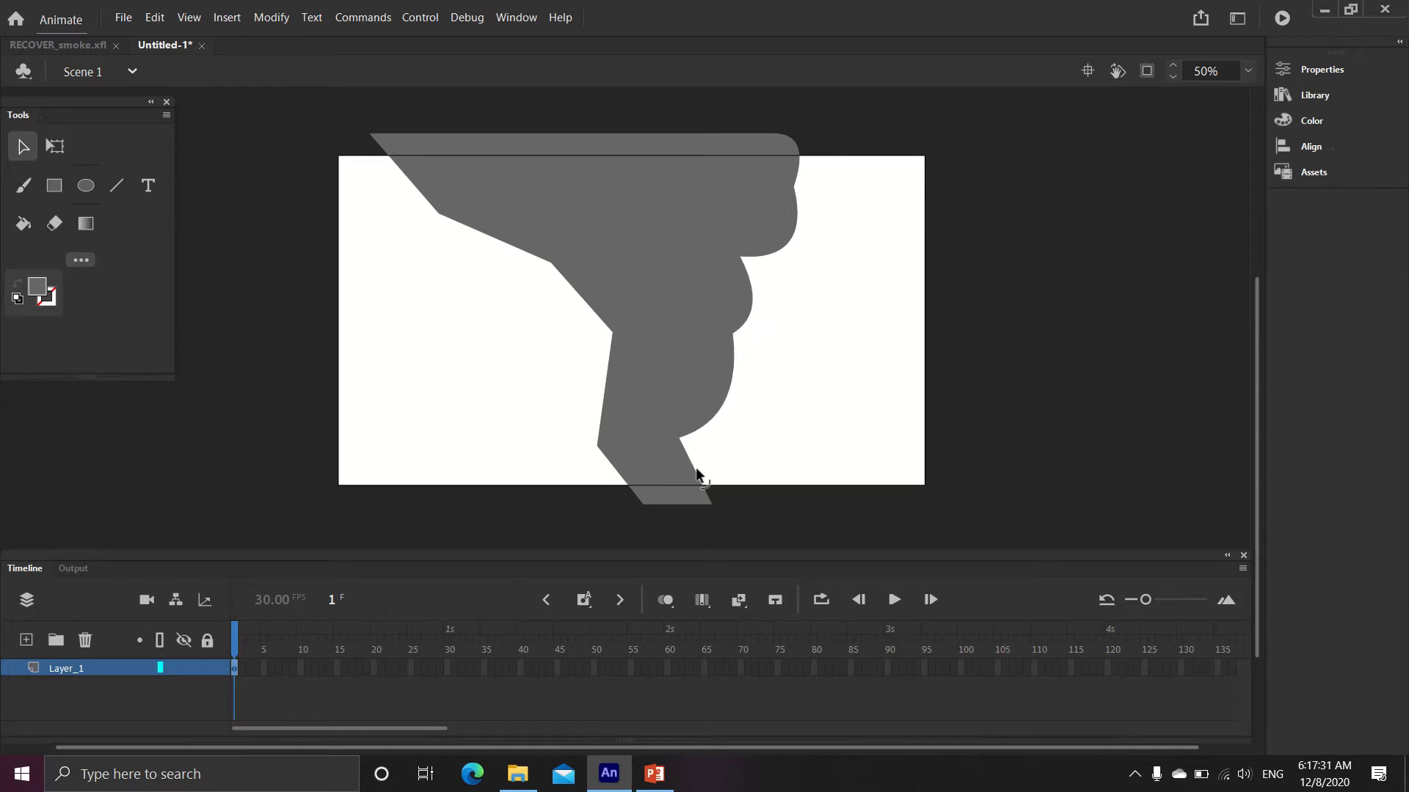
pyautogui.moveTo(690, 466)
pyautogui.mouseDown()
pyautogui.moveTo(710, 469)
pyautogui.moveTo(634, 480)
pyautogui.mouseUp()
# Step: Curve the segments of the smoke's left side outward into rounded puffs and adjust the bottom-right corner of the base
pyautogui.click(577, 486)
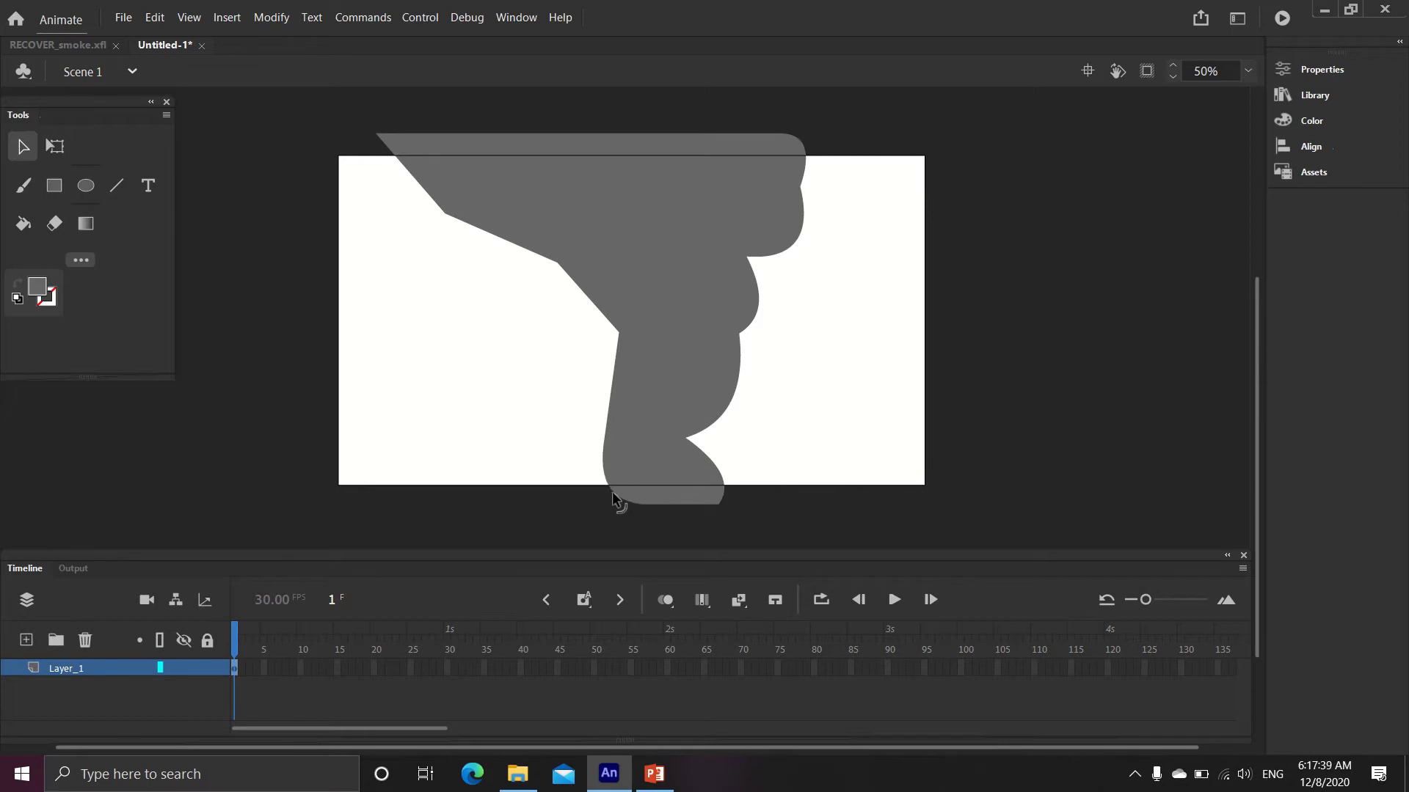
pyautogui.moveTo(609, 395); pyautogui.dragTo(592, 385)
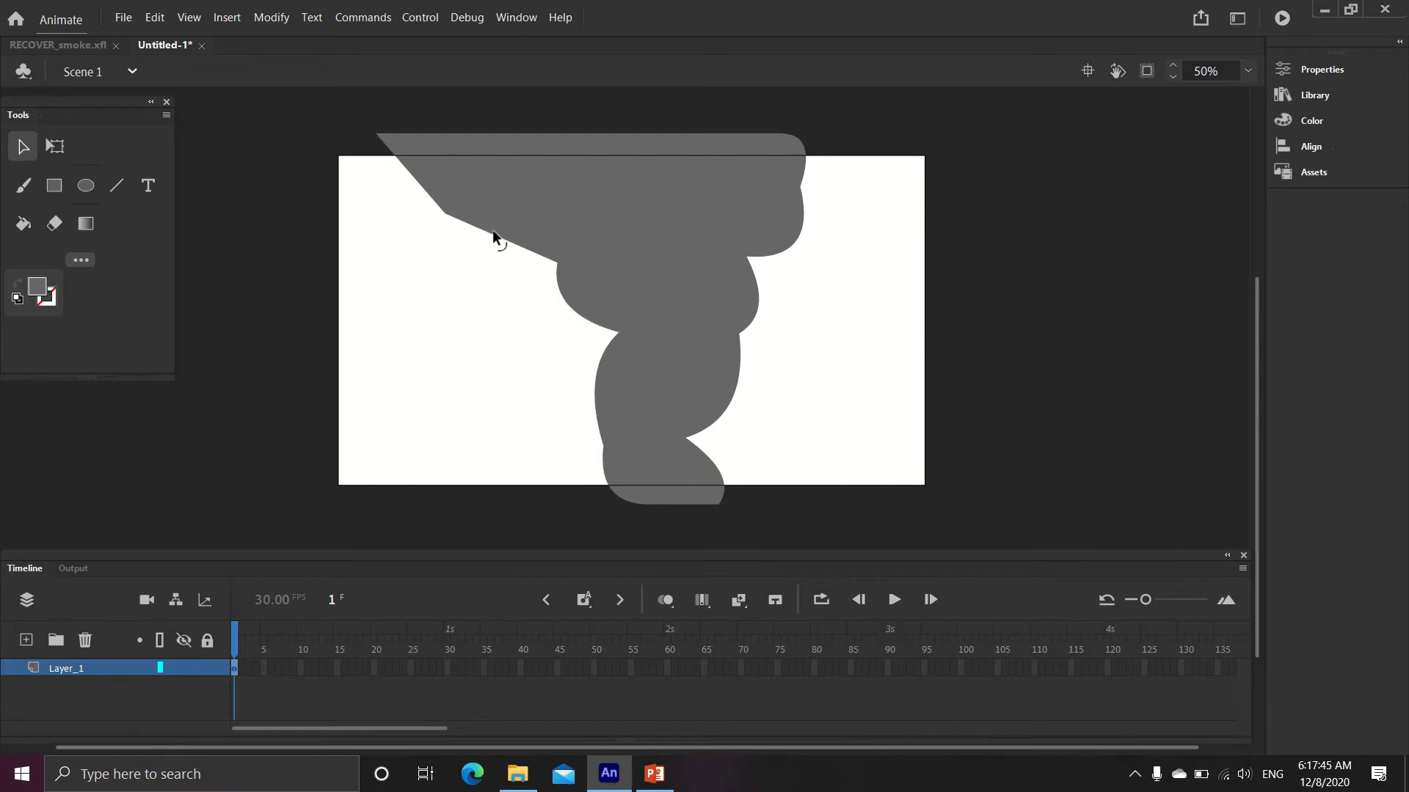
pyautogui.moveTo(492, 231); pyautogui.dragTo(486, 257)
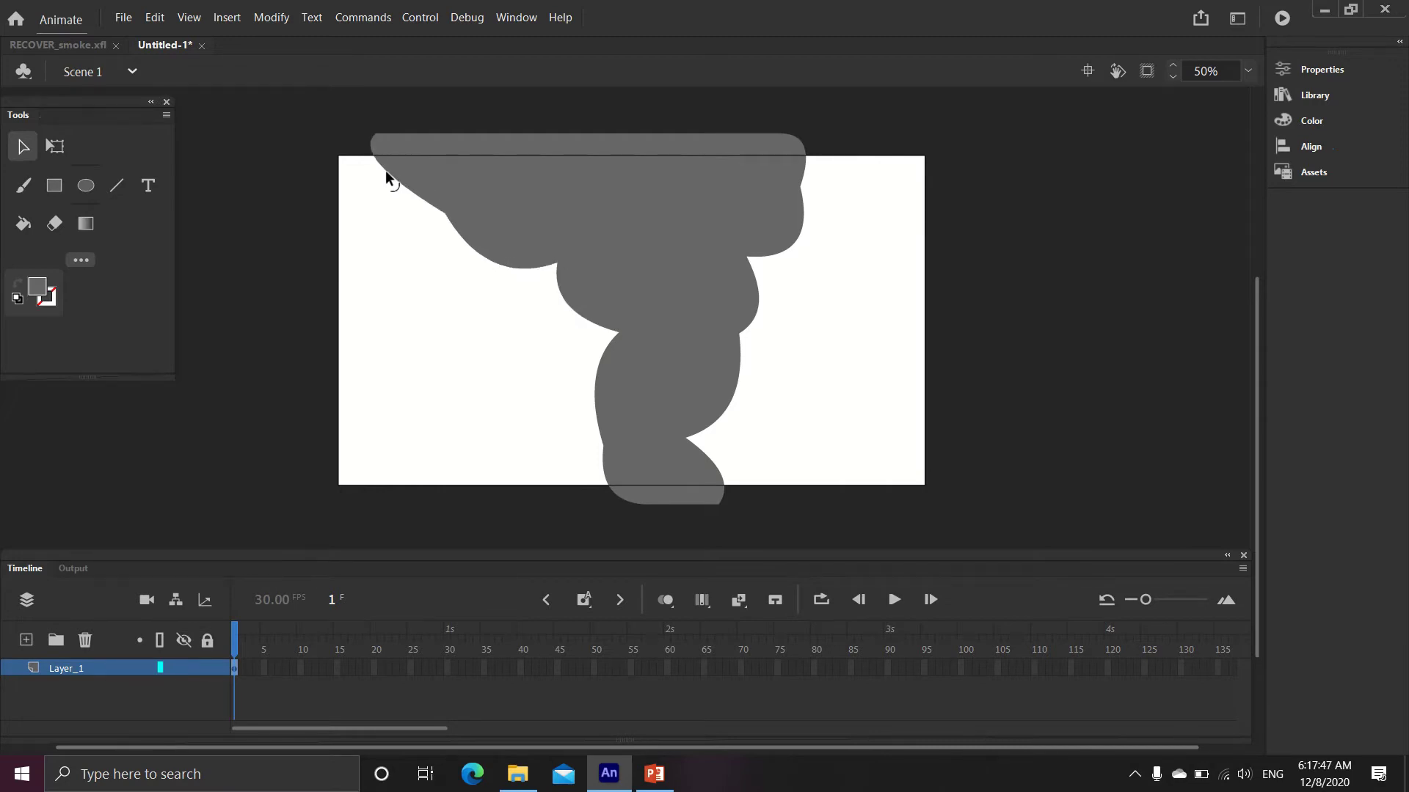
pyautogui.moveTo(386, 170); pyautogui.dragTo(368, 155)
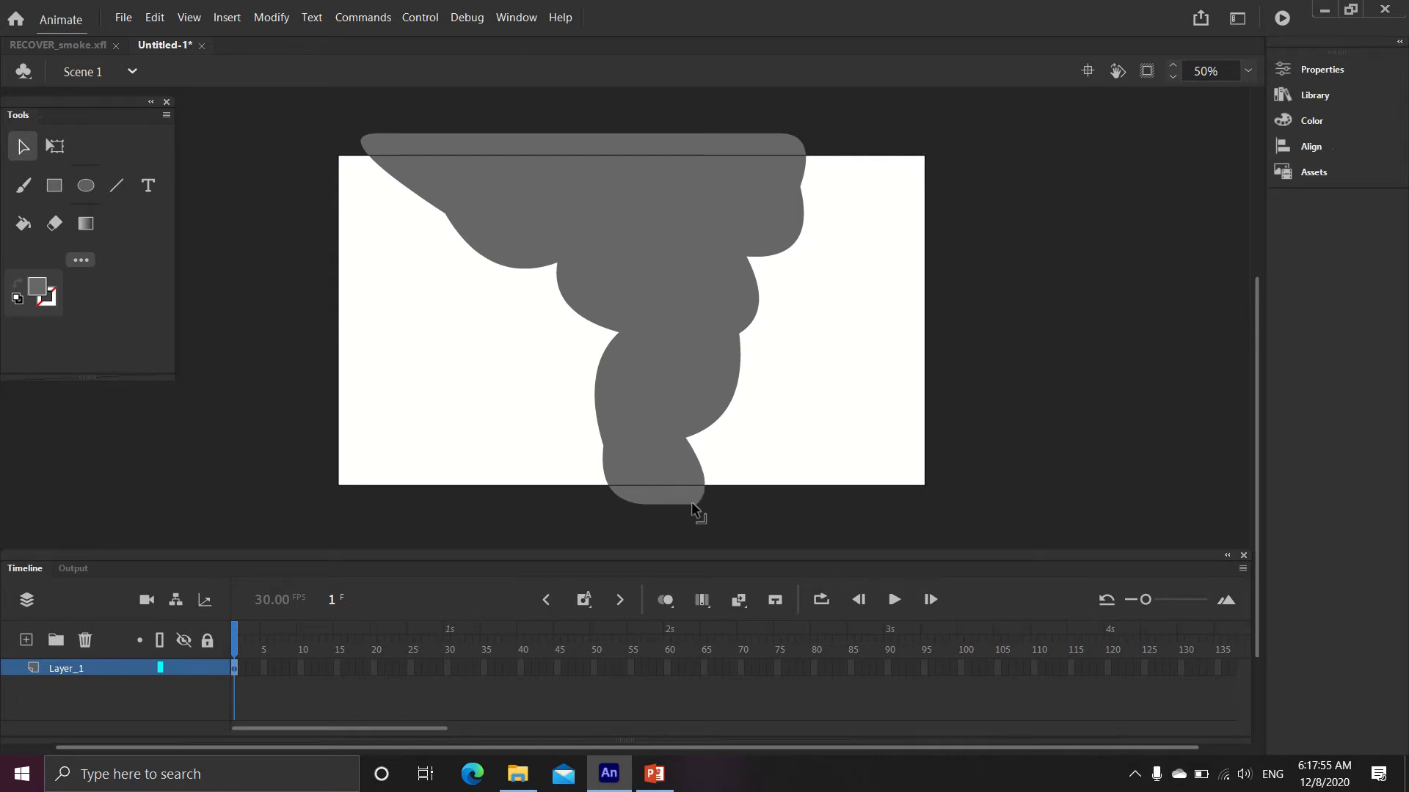
pyautogui.moveTo(691, 502); pyautogui.dragTo(694, 517)
# Step: Insert a keyframe at frame 60 of Layer_1
pyautogui.click(666, 667)
pyautogui.rightClick(666, 669)
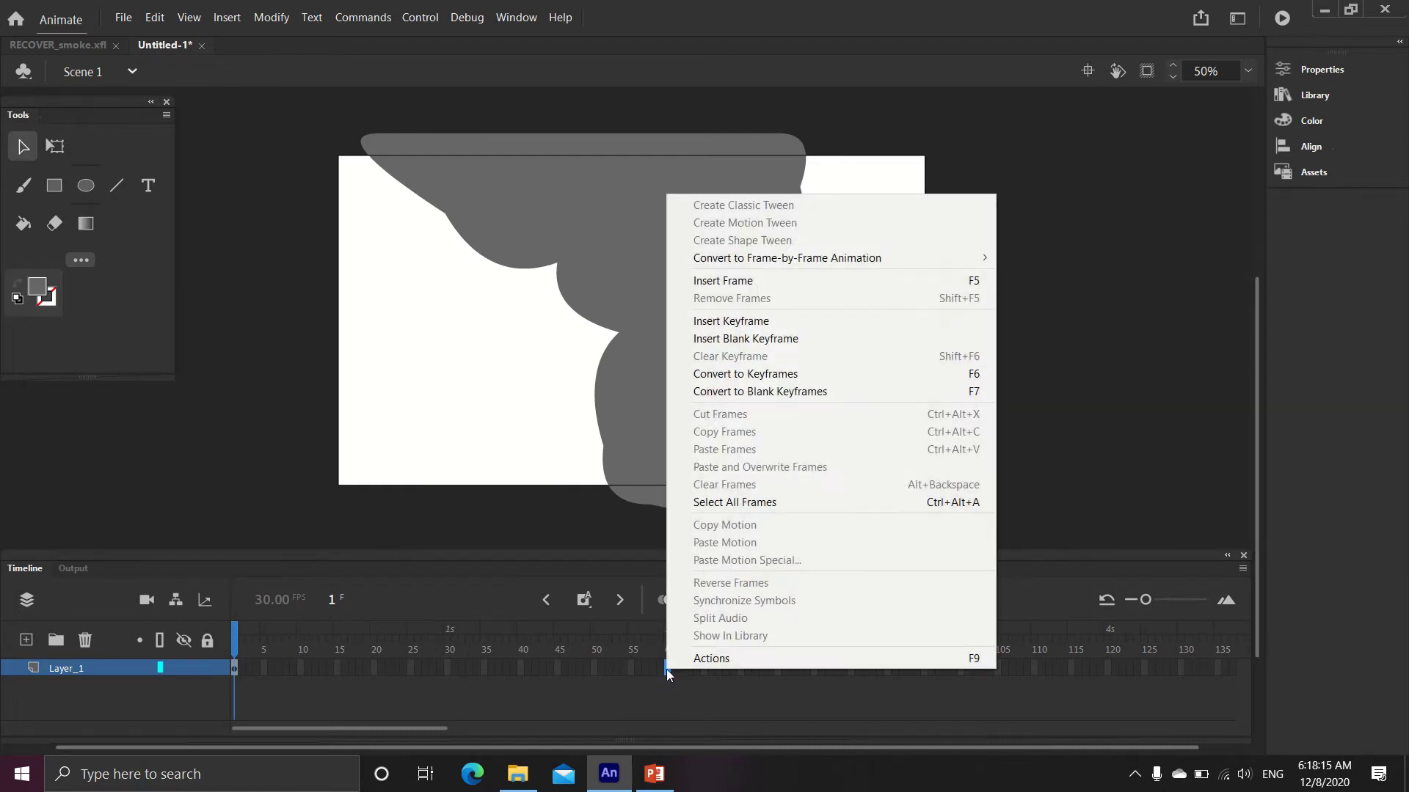
pyautogui.click(758, 324)
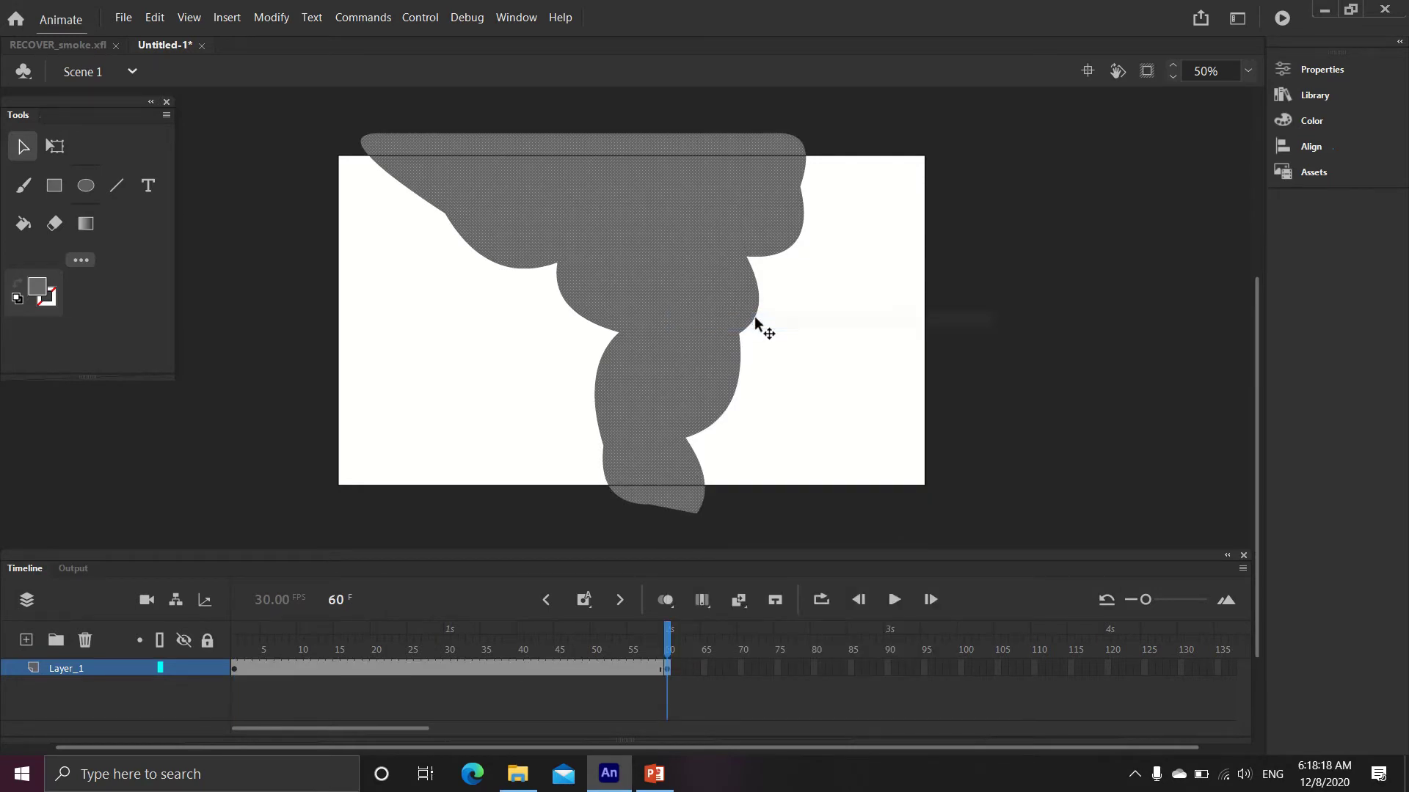
# Step: Create a shape tween on Layer_1 between the keyframes at frames 1 and 60
pyautogui.click(653, 666)
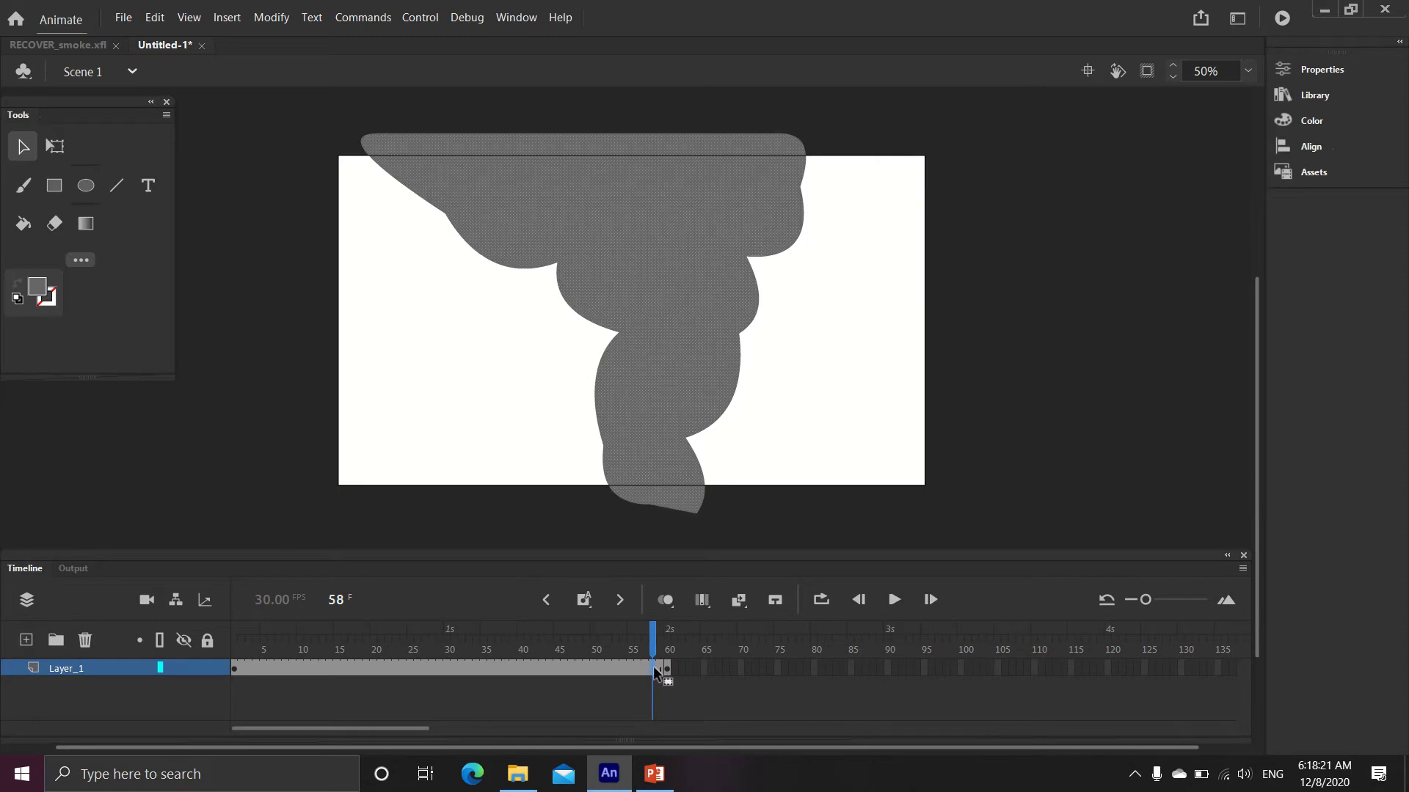
pyautogui.click(657, 669)
pyautogui.rightClick(658, 669)
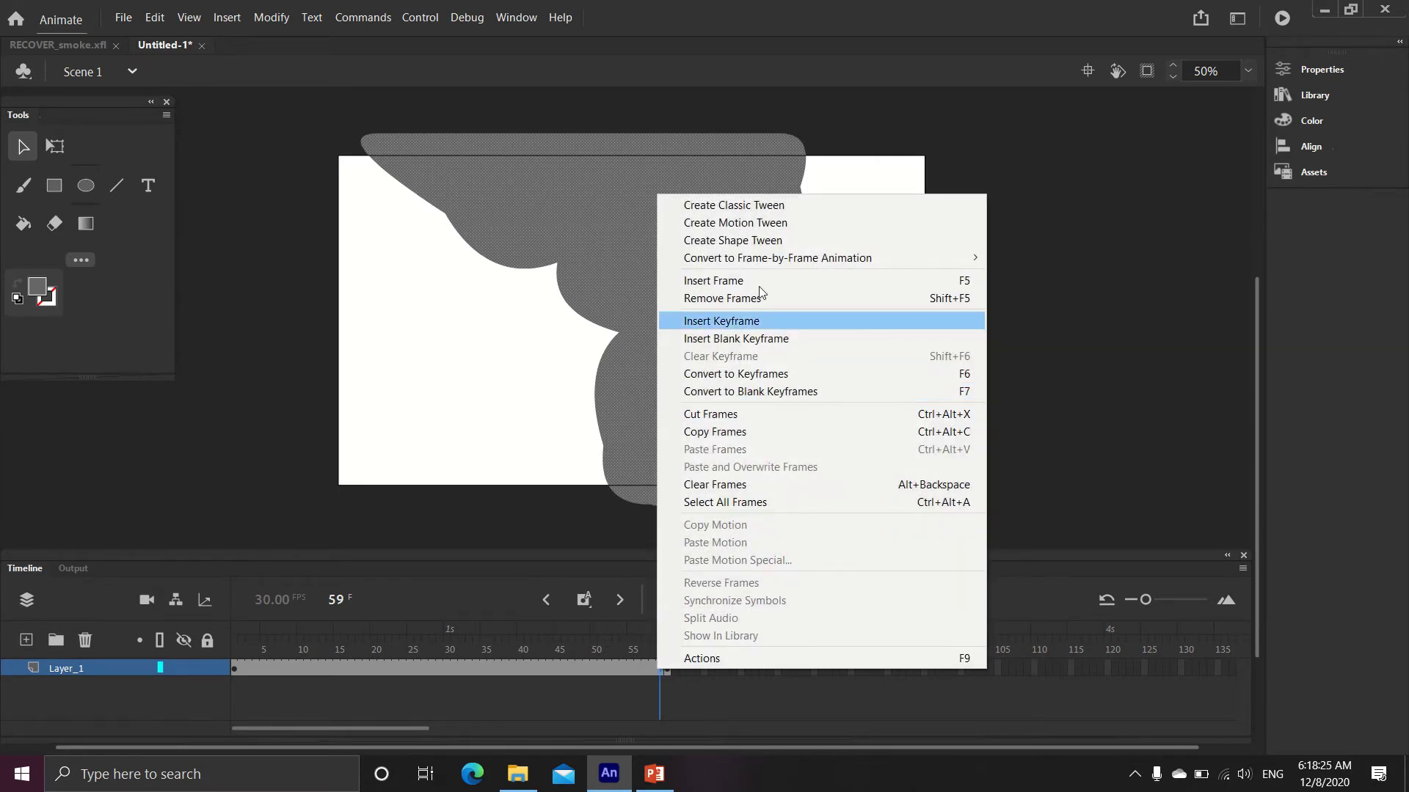
pyautogui.click(772, 244)
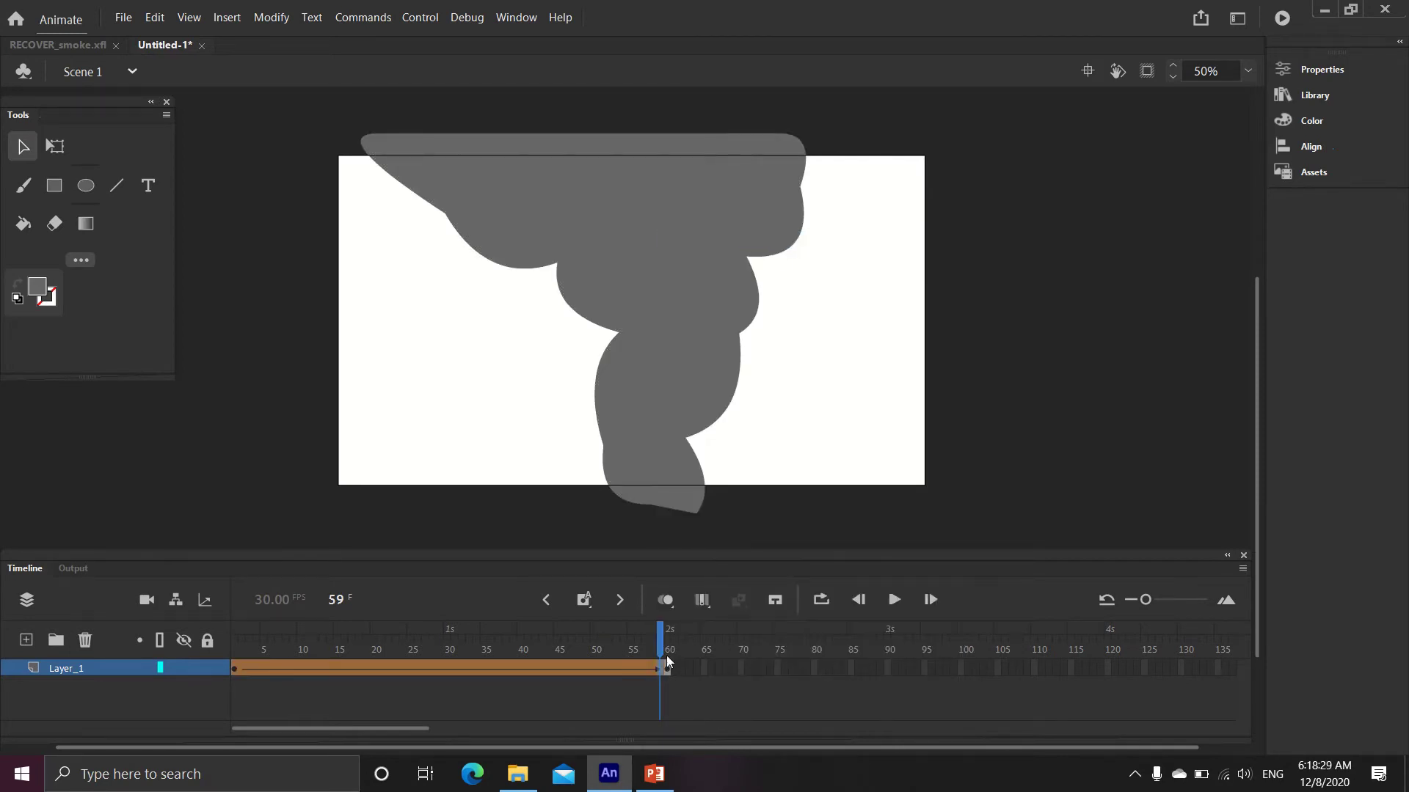
# Step: Add a shape hint at frame 1 and place it where the smoke's left edge crosses the stage's bottom border
pyautogui.moveTo(658, 645); pyautogui.dragTo(200, 547)
pyautogui.moveTo(307, 556); pyautogui.dragTo(208, 620)
pyautogui.click(271, 17)
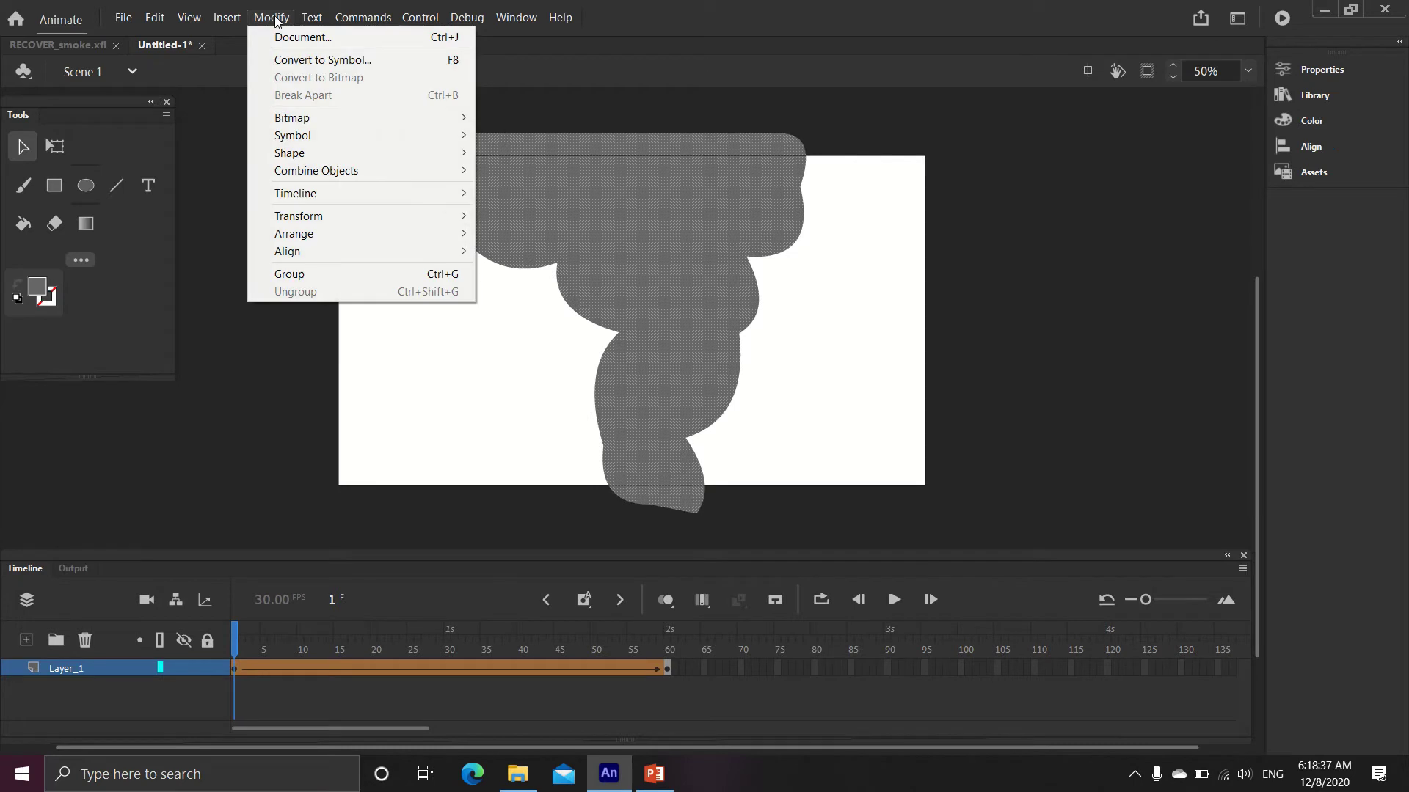
pyautogui.moveTo(376, 152)
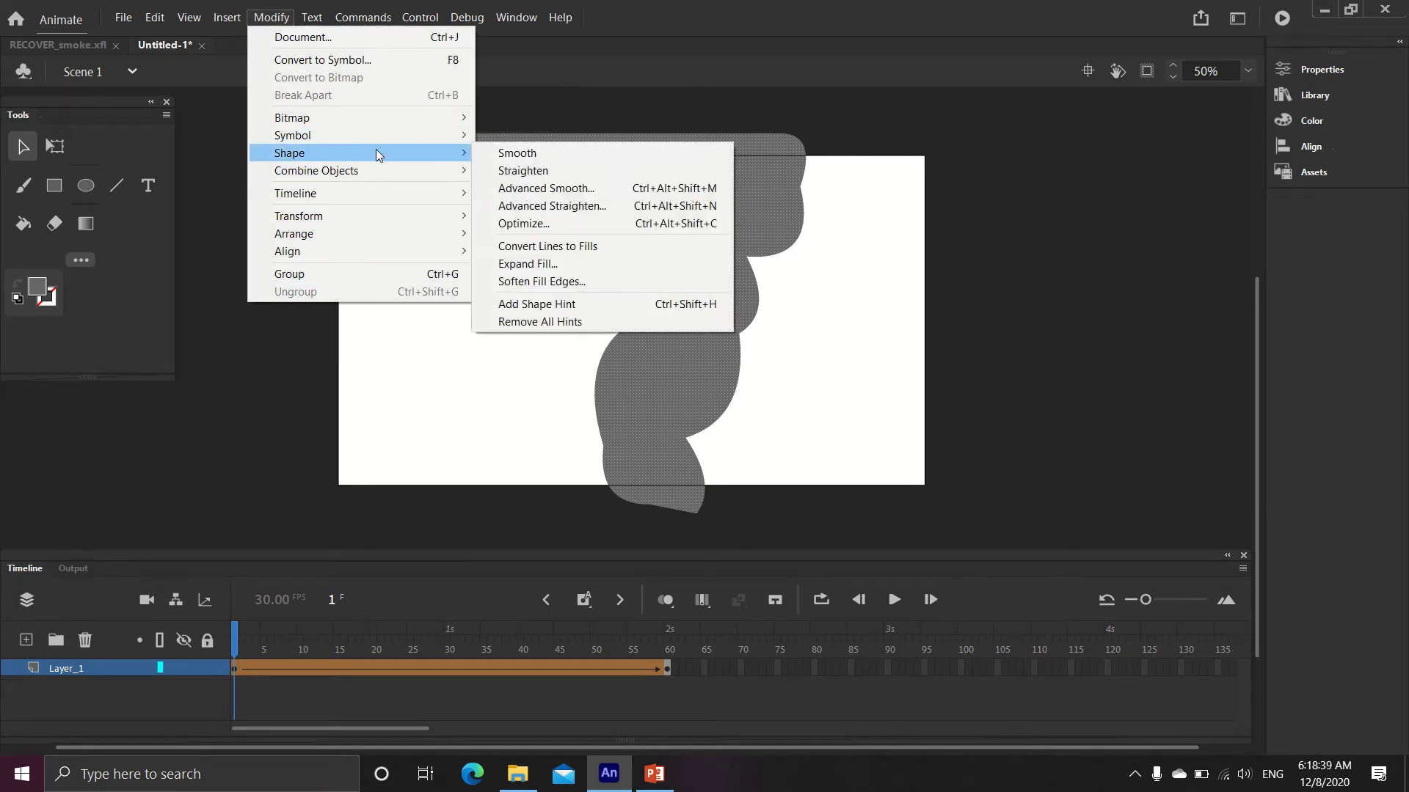
pyautogui.click(561, 303)
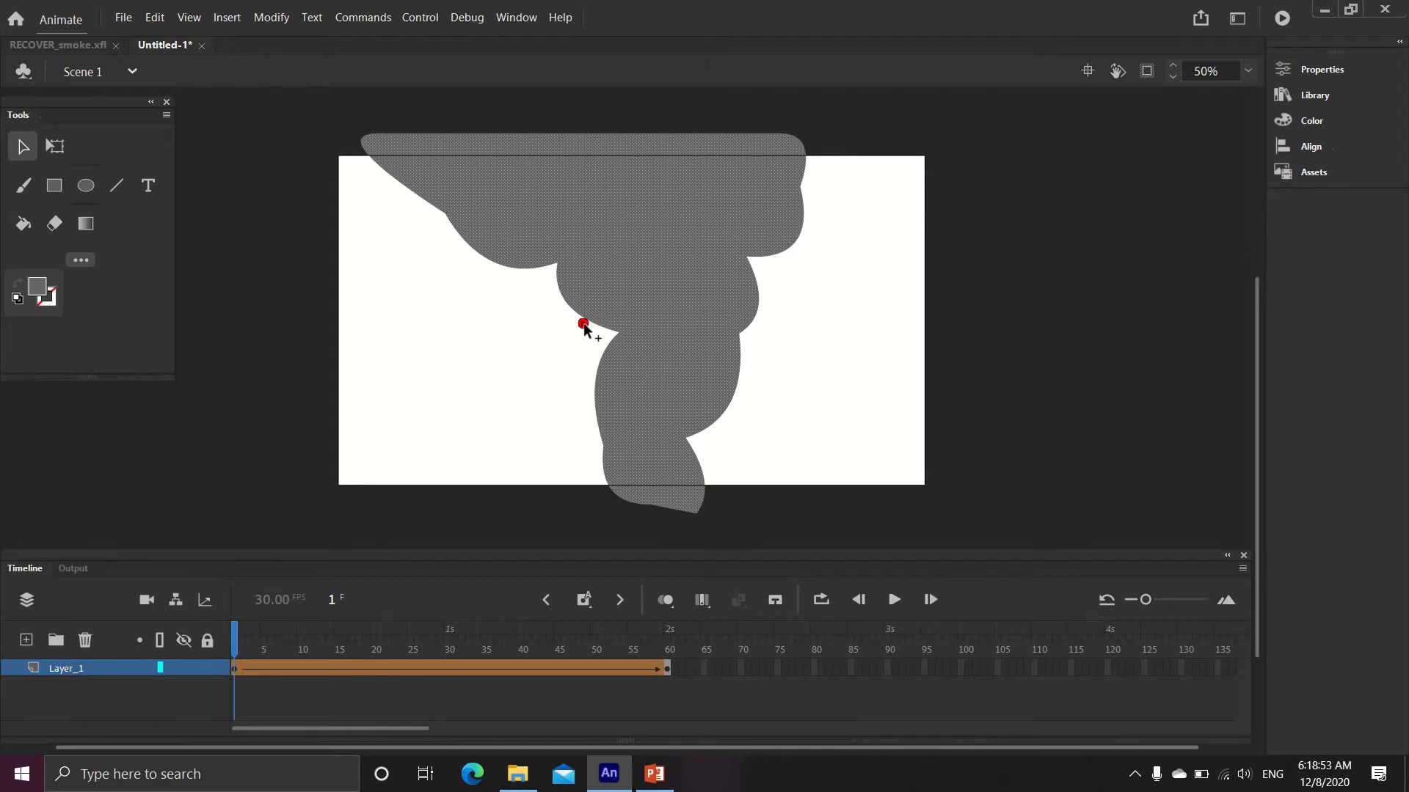
pyautogui.moveTo(584, 325); pyautogui.dragTo(607, 483)
pyautogui.press('Escape')
# Step: At frame 60, place shape hint a on the left edge of the second puff from the base
pyautogui.moveTo(235, 641); pyautogui.dragTo(667, 646)
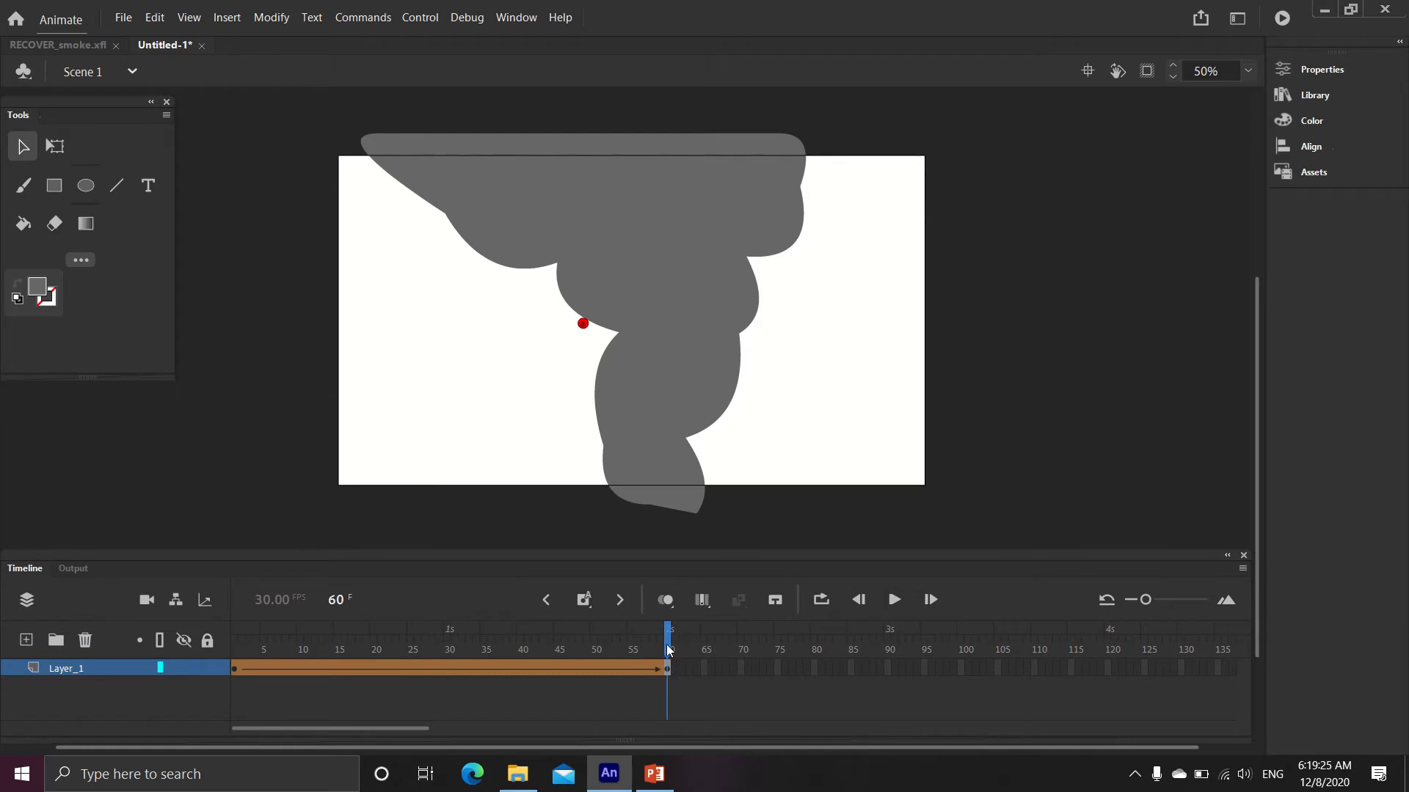
pyautogui.click(662, 640)
pyautogui.press('.')
pyautogui.moveTo(582, 324); pyautogui.dragTo(588, 376)
# Step: Add shape hint b at the lowest notch of the smoke's left edge at frame 1 and match it to the third notch up at frame 60
pyautogui.moveTo(669, 650); pyautogui.dragTo(226, 612)
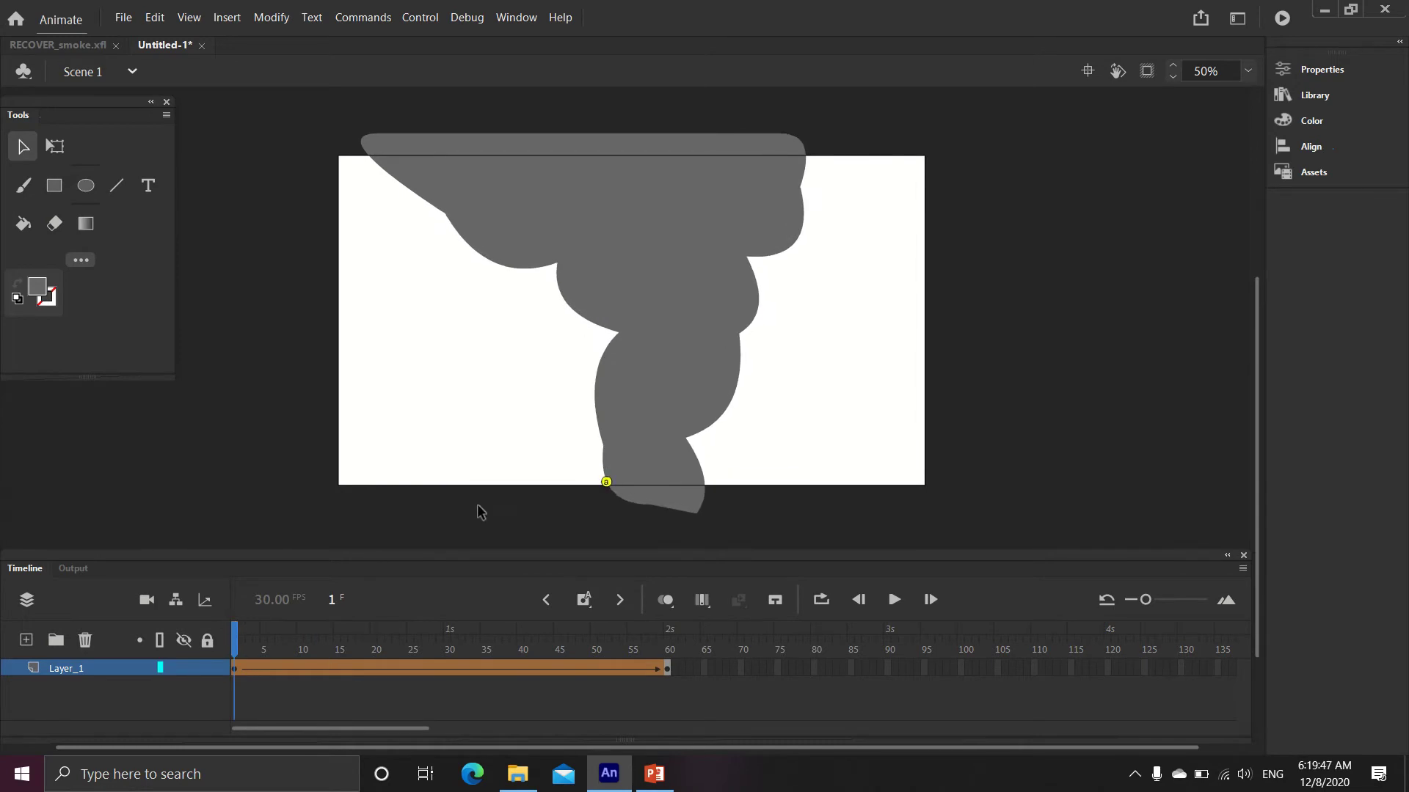
pyautogui.click(607, 485)
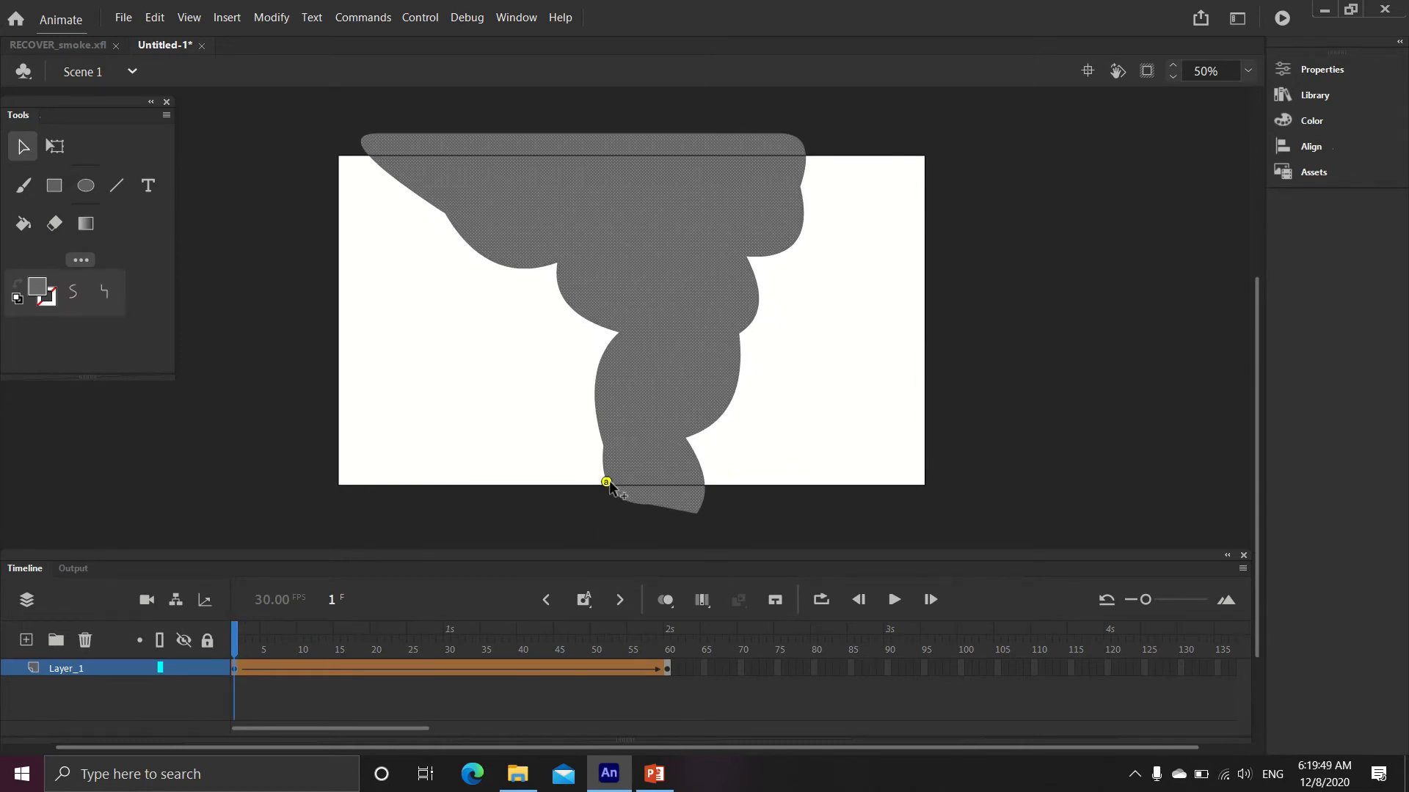
pyautogui.click(598, 468)
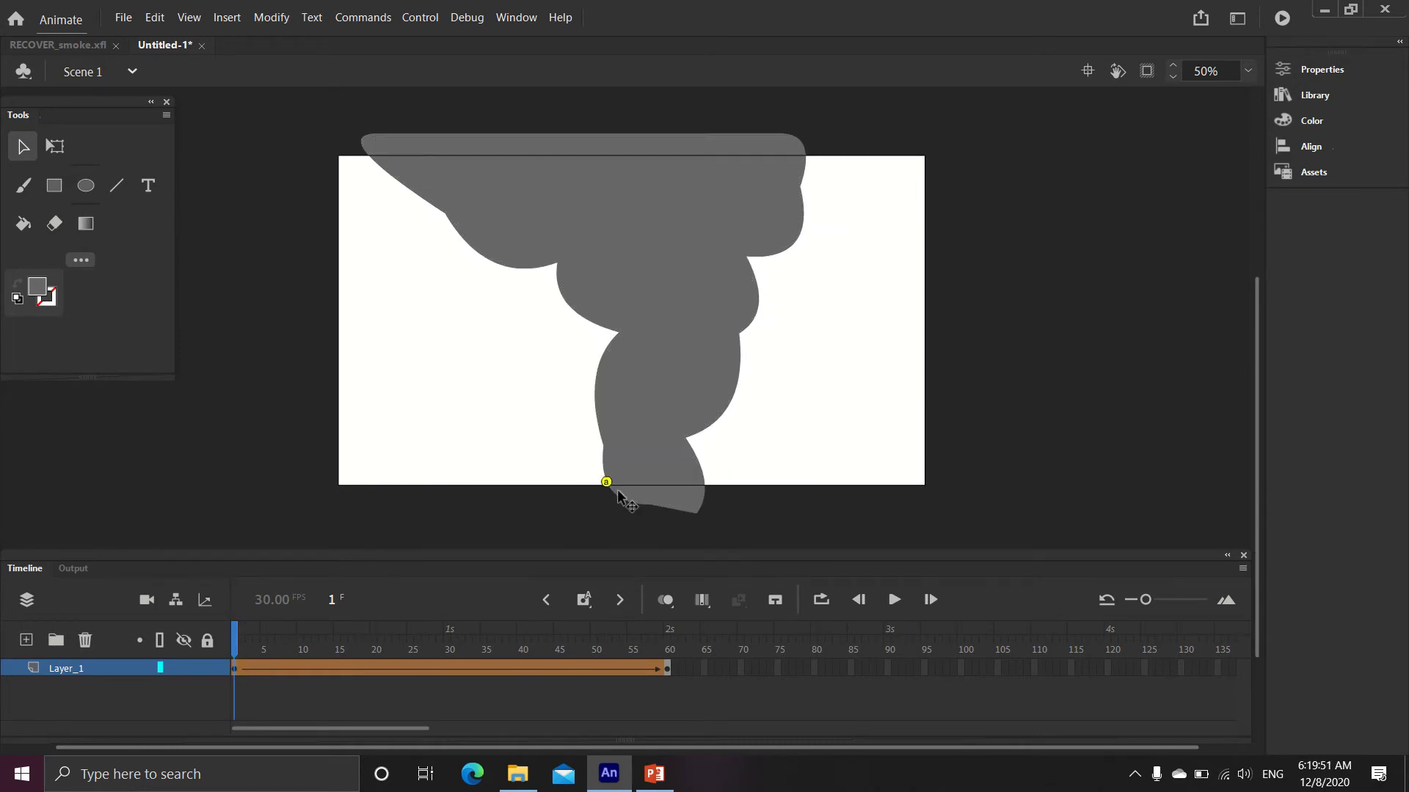
pyautogui.click(606, 485)
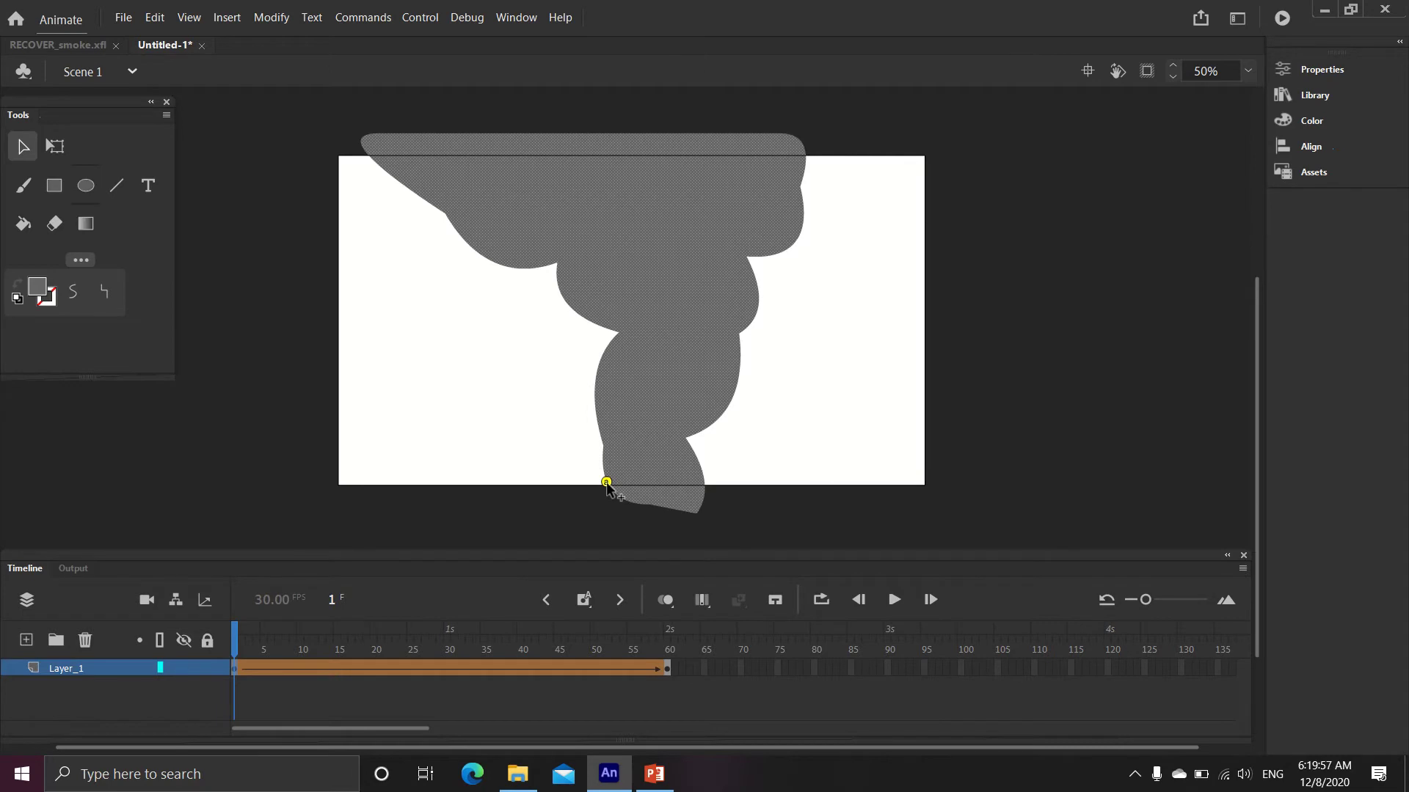
pyautogui.moveTo(608, 486); pyautogui.dragTo(598, 454)
pyautogui.click(235, 646)
pyautogui.moveTo(235, 642); pyautogui.dragTo(668, 649)
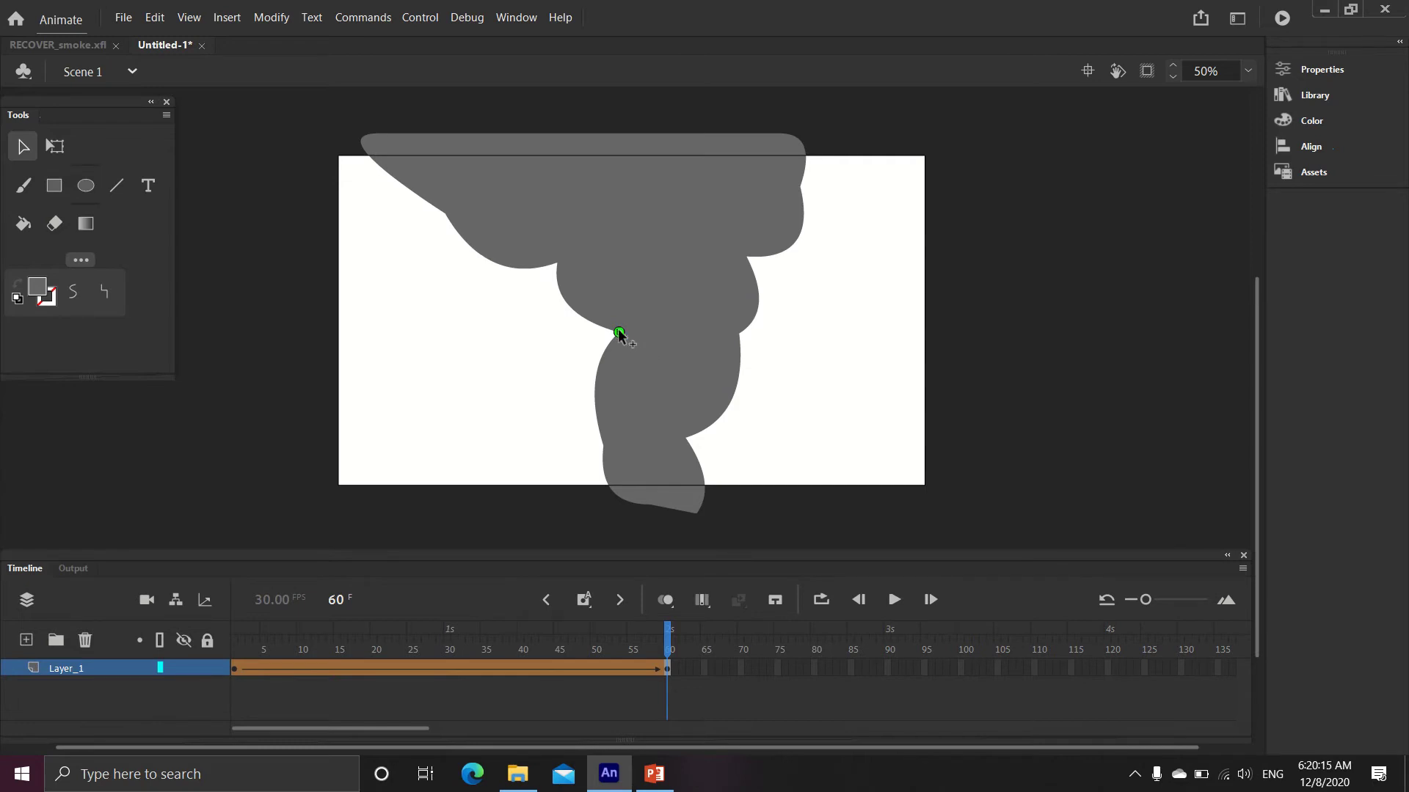
pyautogui.moveTo(618, 333); pyautogui.dragTo(558, 267)
# Step: Move shape hint b to the second notch up the left edge at frame 1 and hint a to the lowest left notch at frame 60
pyautogui.moveTo(665, 644); pyautogui.dragTo(232, 617)
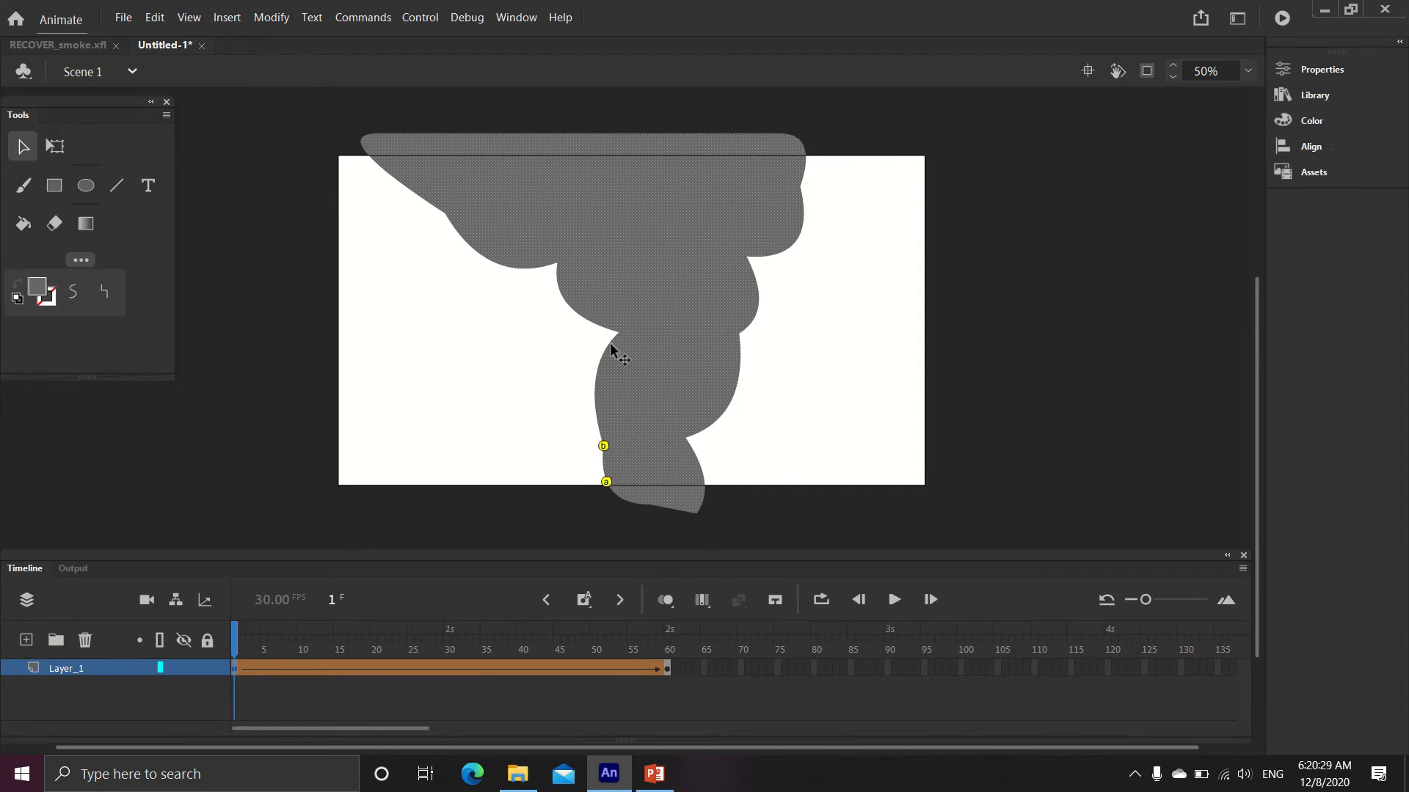
pyautogui.click(603, 451)
pyautogui.moveTo(603, 446); pyautogui.dragTo(618, 333)
pyautogui.moveTo(236, 643); pyautogui.dragTo(676, 655)
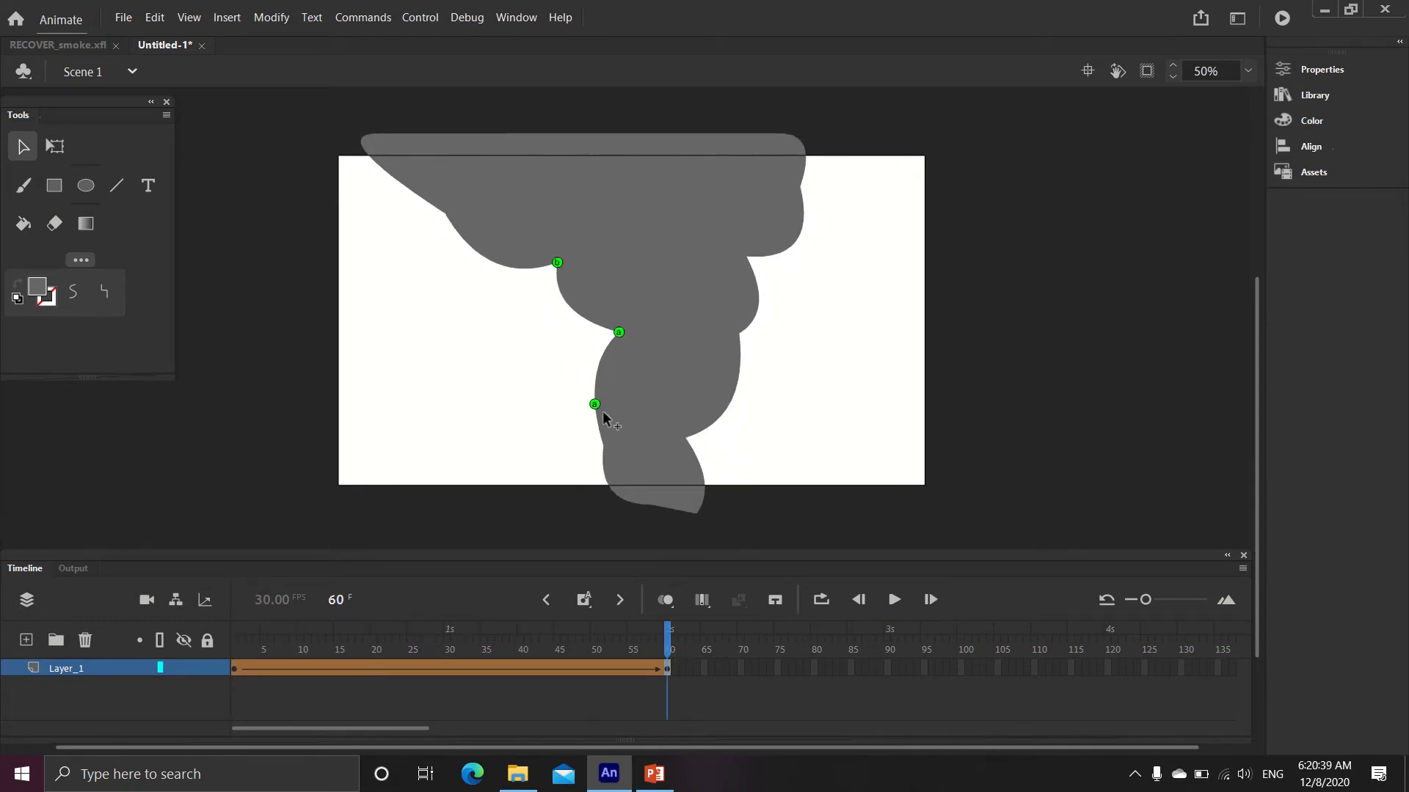
pyautogui.moveTo(603, 412); pyautogui.dragTo(605, 444)
# Step: Add shape hint c at the left edge's third notch up at frame 1 and match it to the highest left notch at frame 60
pyautogui.moveTo(669, 646); pyautogui.dragTo(410, 645)
pyautogui.hotkey('shift', ',')
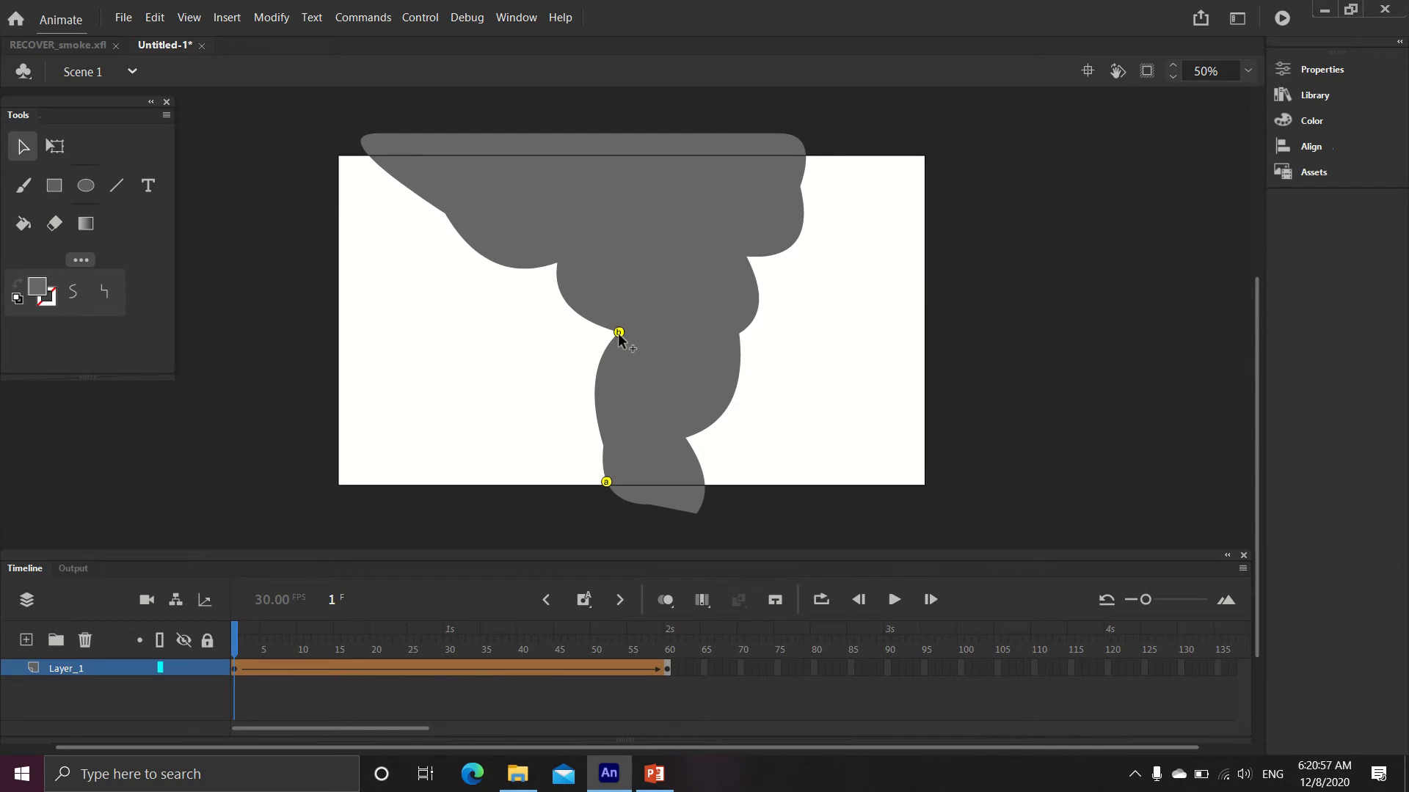
pyautogui.moveTo(618, 335); pyautogui.dragTo(557, 265)
pyautogui.moveTo(234, 646); pyautogui.dragTo(676, 642)
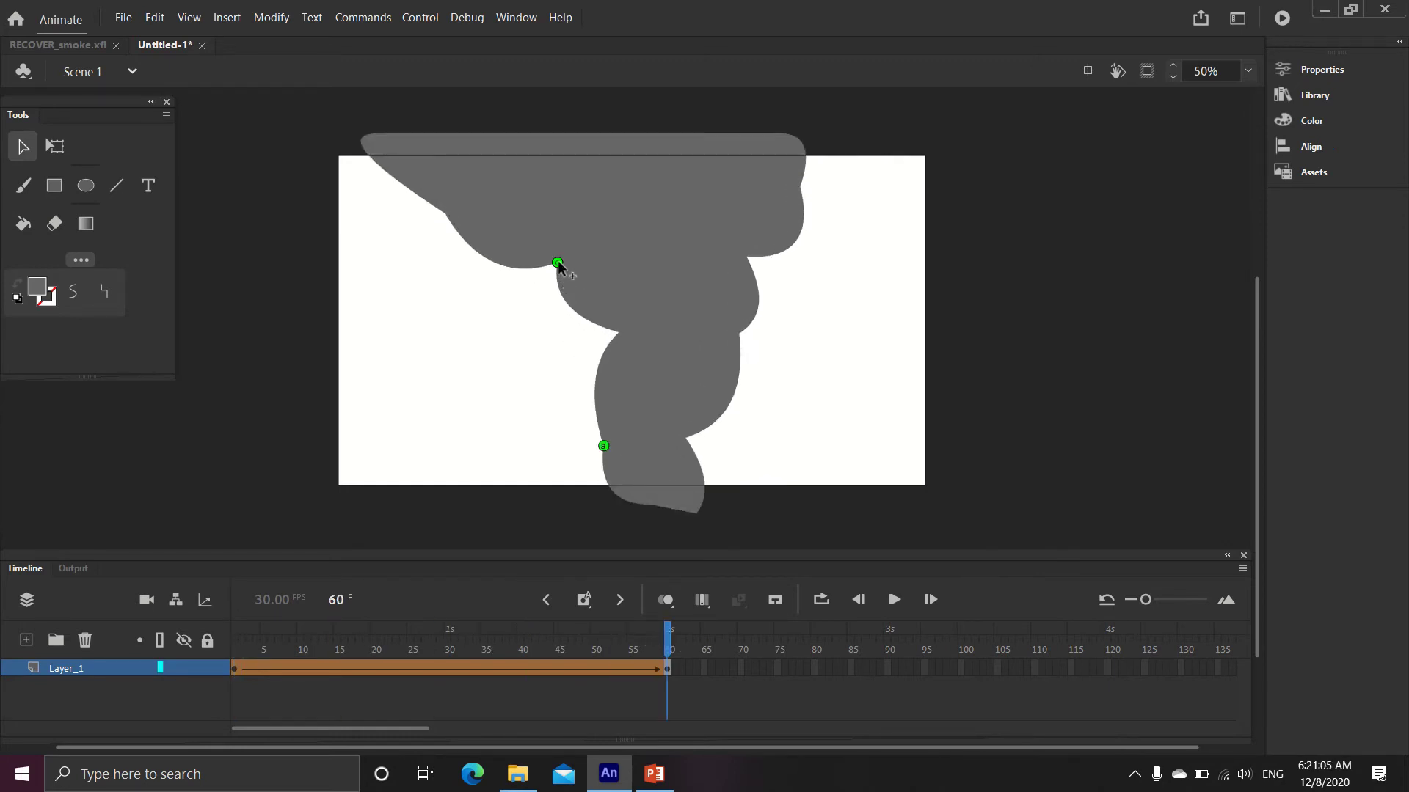
pyautogui.moveTo(558, 263); pyautogui.dragTo(463, 239)
pyautogui.moveTo(667, 633); pyautogui.dragTo(188, 629)
pyautogui.click(668, 646)
# Step: Add shape hint d at the highest left notch at frame 1 and match it just below the smoke's top-left corner at frame 60
pyautogui.moveTo(668, 653); pyautogui.dragTo(213, 630)
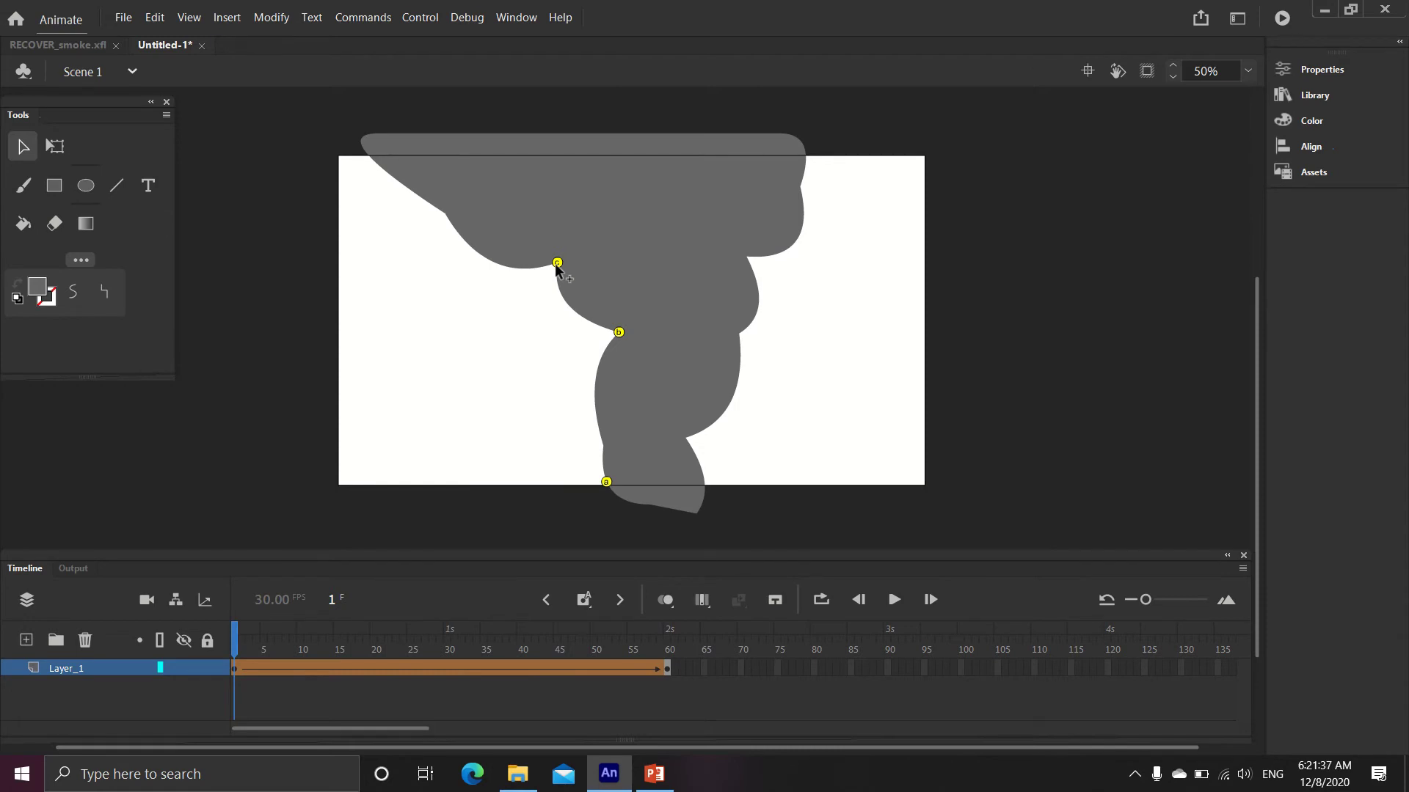
pyautogui.moveTo(556, 266); pyautogui.dragTo(445, 213)
pyautogui.moveTo(240, 633); pyautogui.dragTo(667, 634)
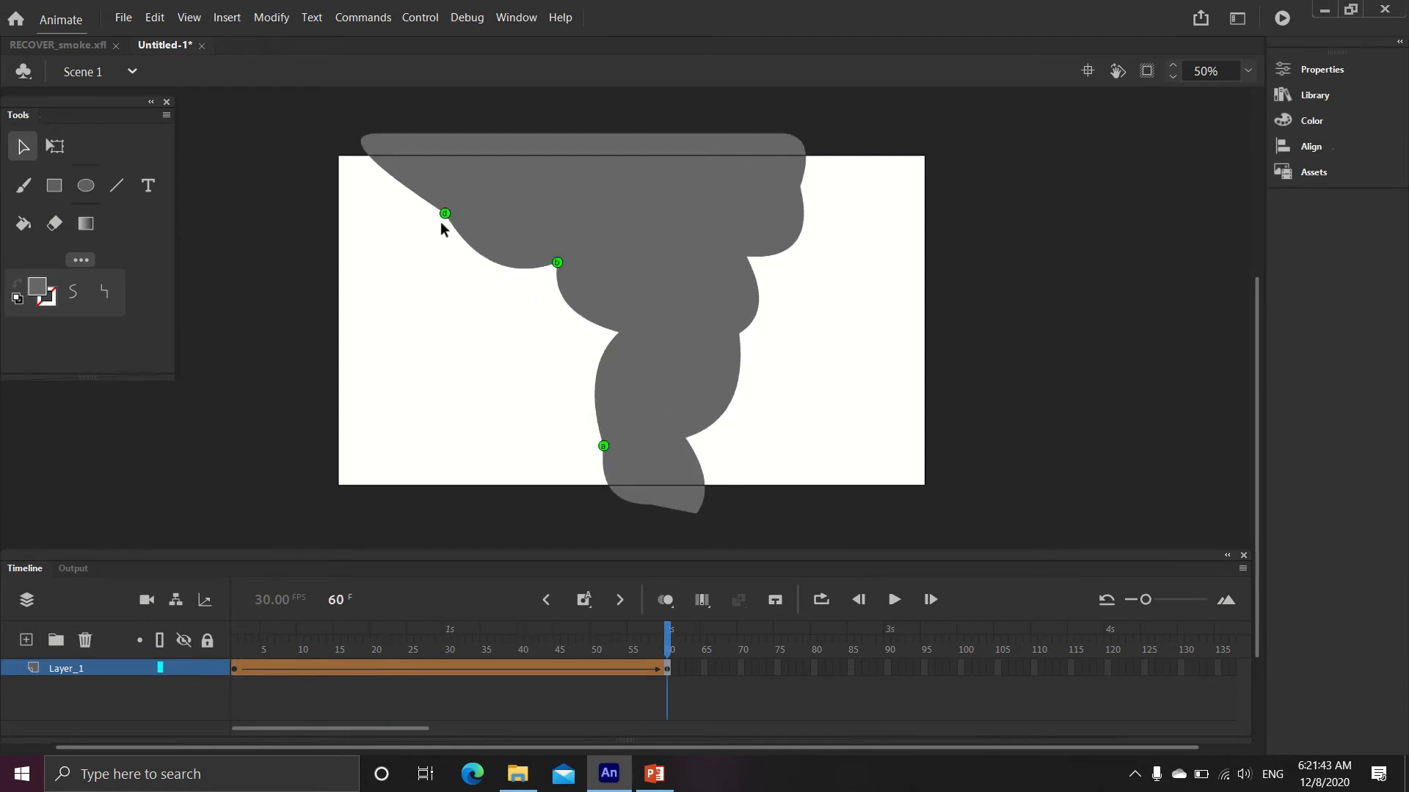
pyautogui.moveTo(444, 212); pyautogui.dragTo(373, 136)
pyautogui.moveTo(669, 653); pyautogui.dragTo(198, 660)
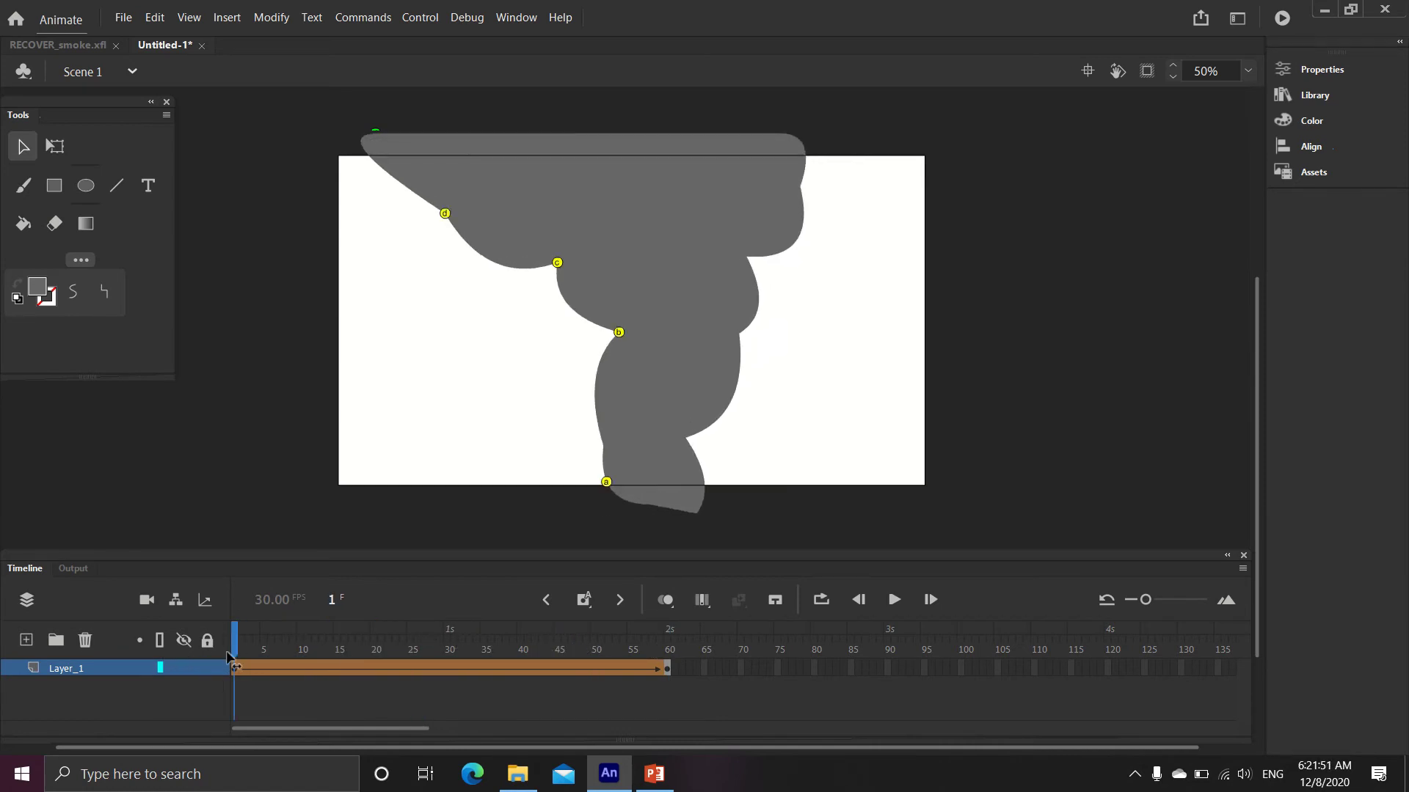
pyautogui.moveTo(646, 653); pyautogui.dragTo(667, 653)
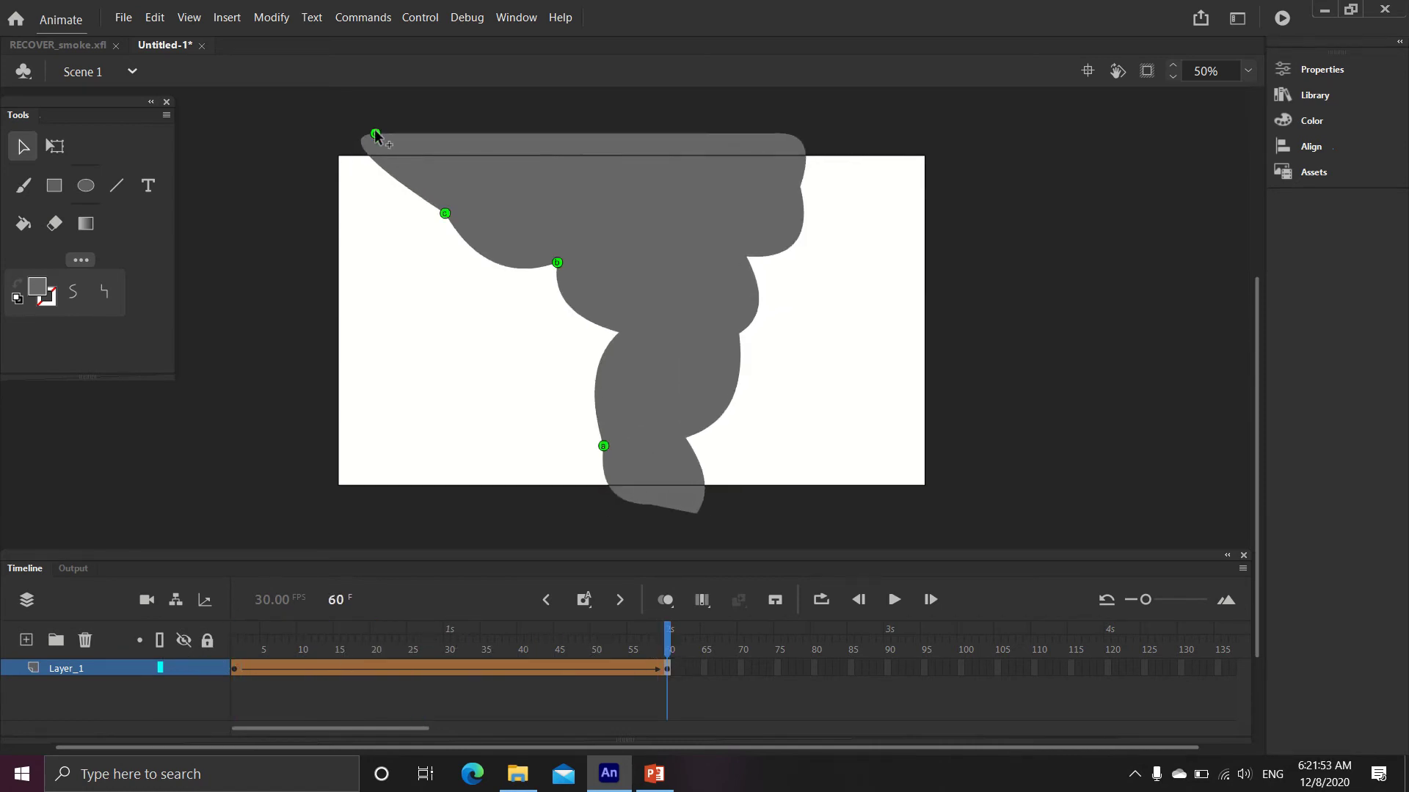
pyautogui.moveTo(375, 135)
pyautogui.mouseDown()
pyautogui.moveTo(340, 142)
pyautogui.moveTo(371, 159)
pyautogui.mouseUp()
# Step: Add shape hint e where the right edge crosses the stage's bottom border at frame 1 and match it to the lowest right notch at frame 60
pyautogui.moveTo(583, 653); pyautogui.dragTo(158, 664)
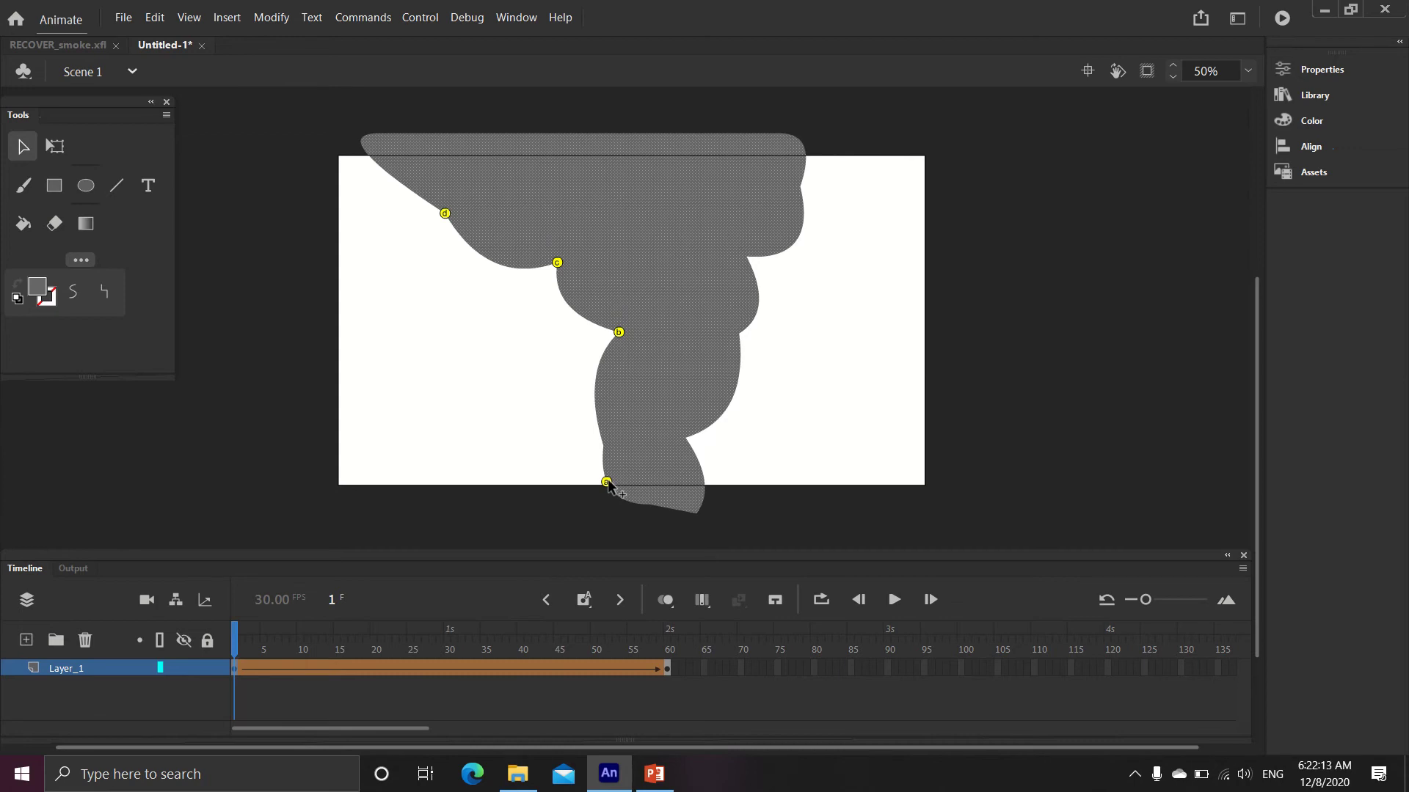
pyautogui.moveTo(607, 485); pyautogui.dragTo(707, 486)
pyautogui.moveTo(235, 641); pyautogui.dragTo(686, 675)
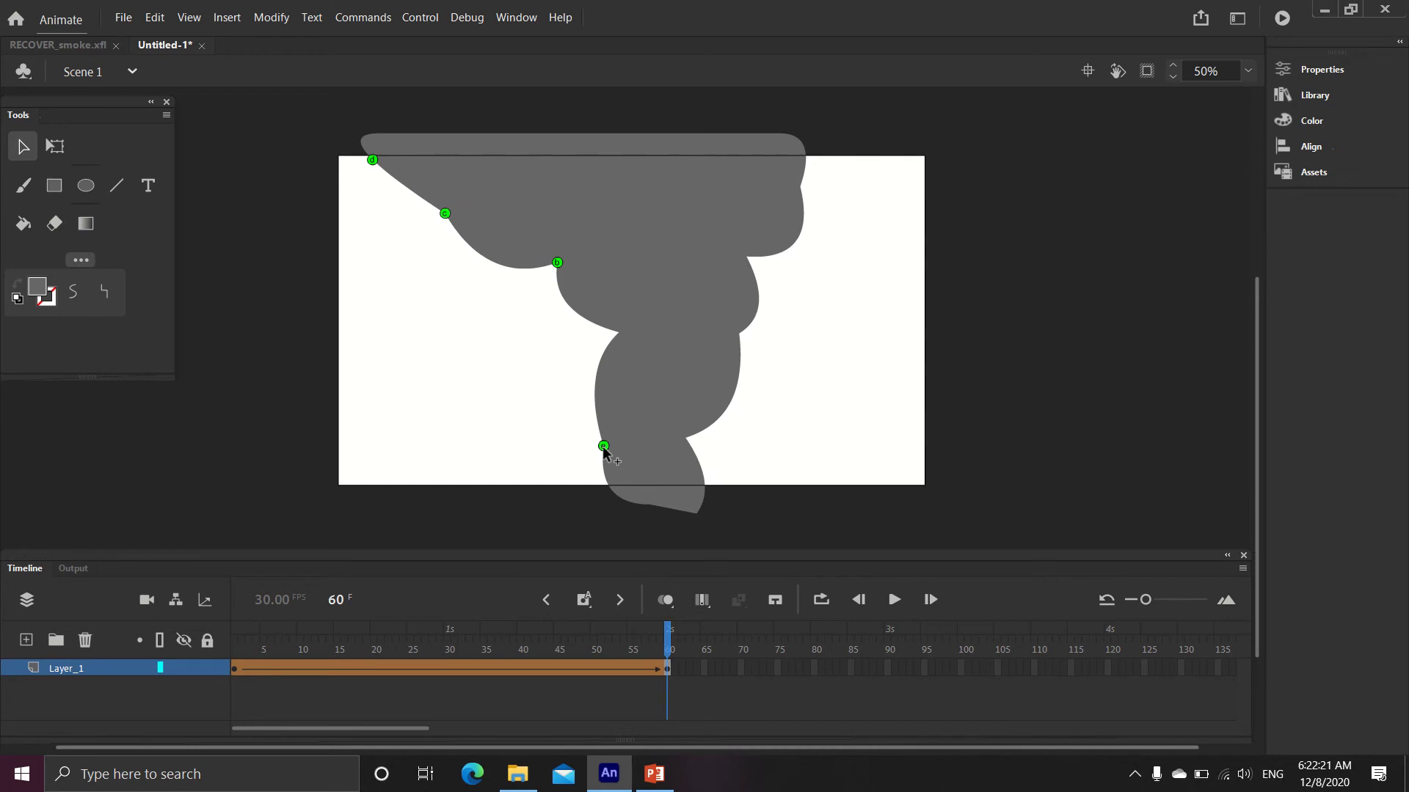
pyautogui.moveTo(604, 446); pyautogui.dragTo(685, 438)
# Step: Add shape hint f at the lowest right notch at frame 1 and match it to the middle right notch at frame 60
pyautogui.moveTo(669, 638); pyautogui.dragTo(227, 620)
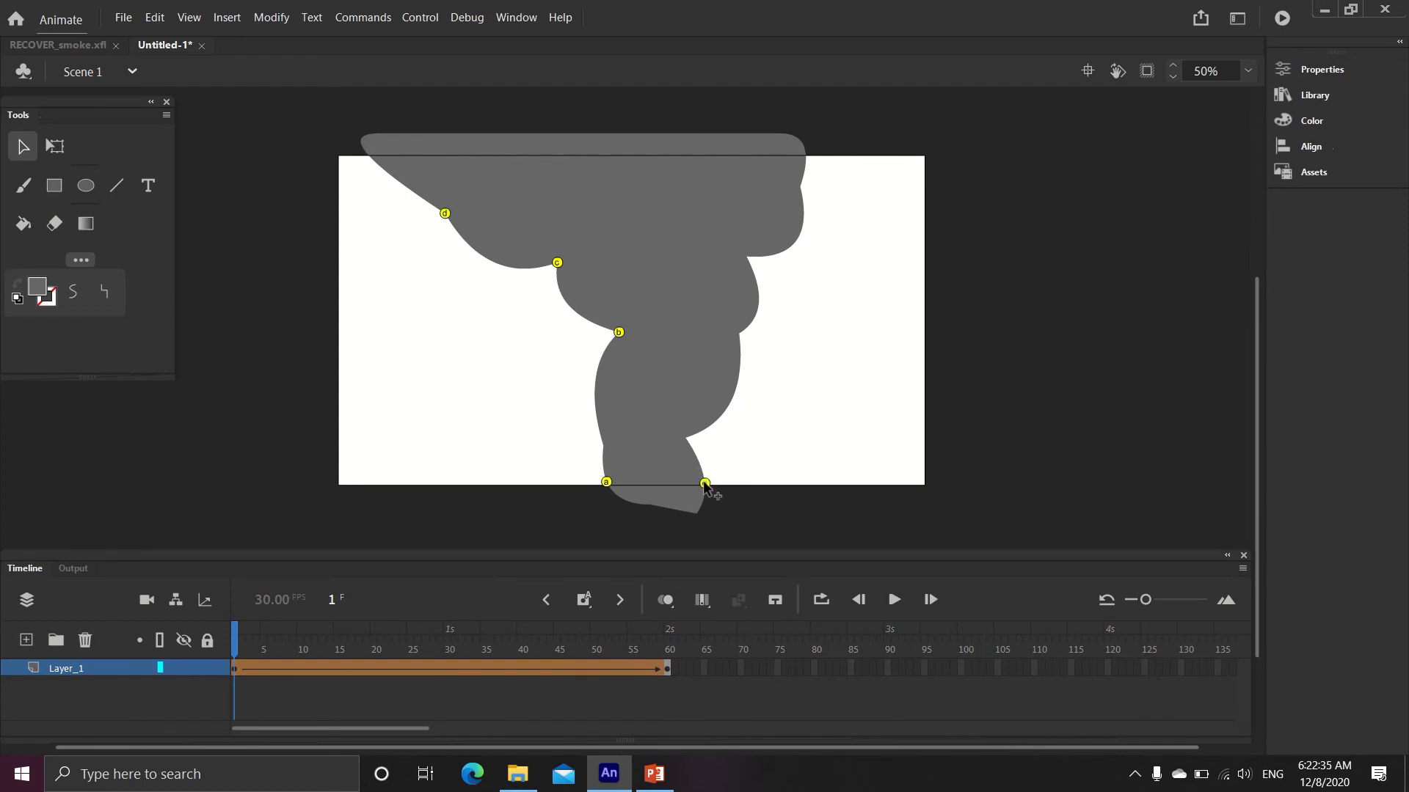
pyautogui.moveTo(704, 483); pyautogui.dragTo(685, 437)
pyautogui.moveTo(235, 637); pyautogui.dragTo(668, 647)
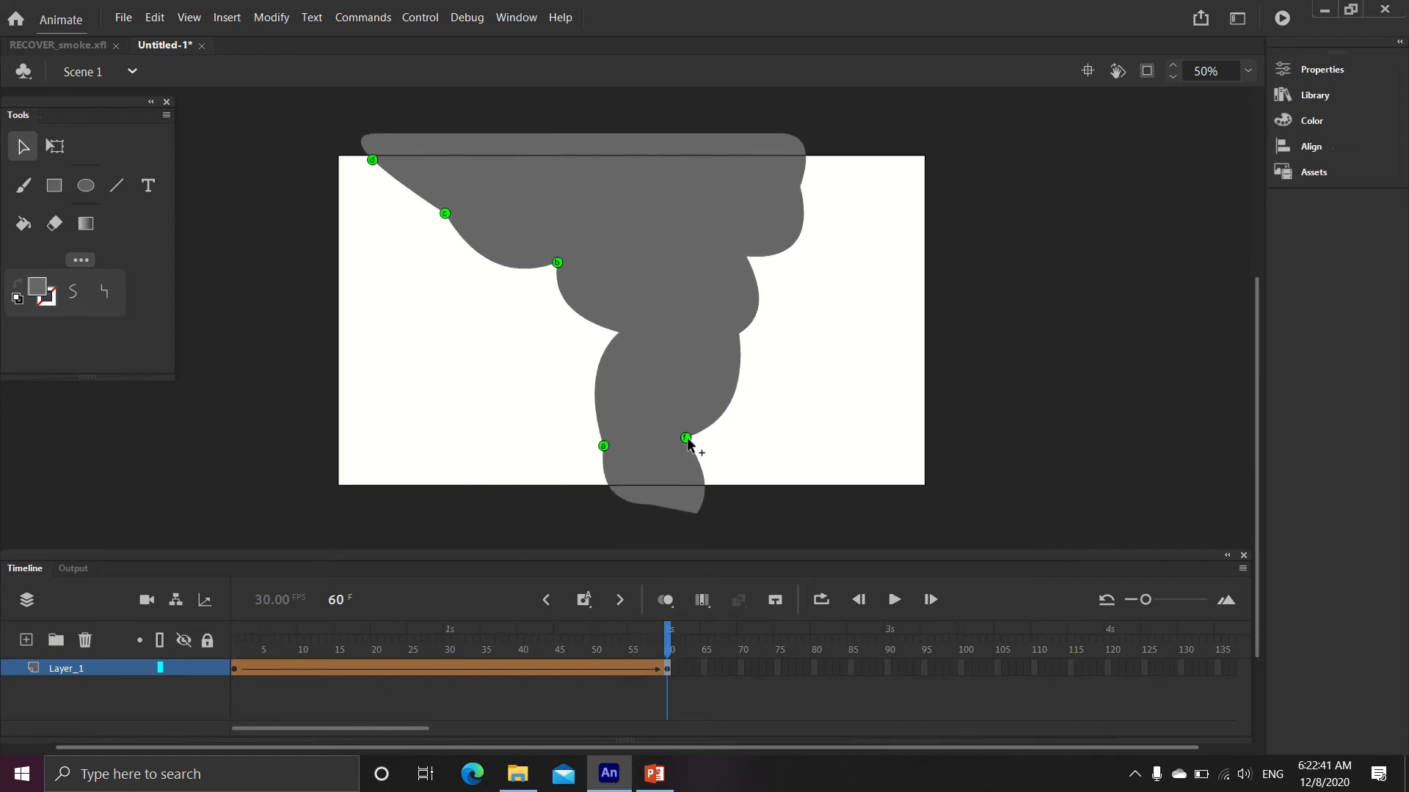
pyautogui.moveTo(688, 439); pyautogui.dragTo(743, 338)
# Step: Add shape hint g at the middle right notch at frame 1 and match it to the next right notch up at frame 60
pyautogui.moveTo(669, 650); pyautogui.dragTo(236, 667)
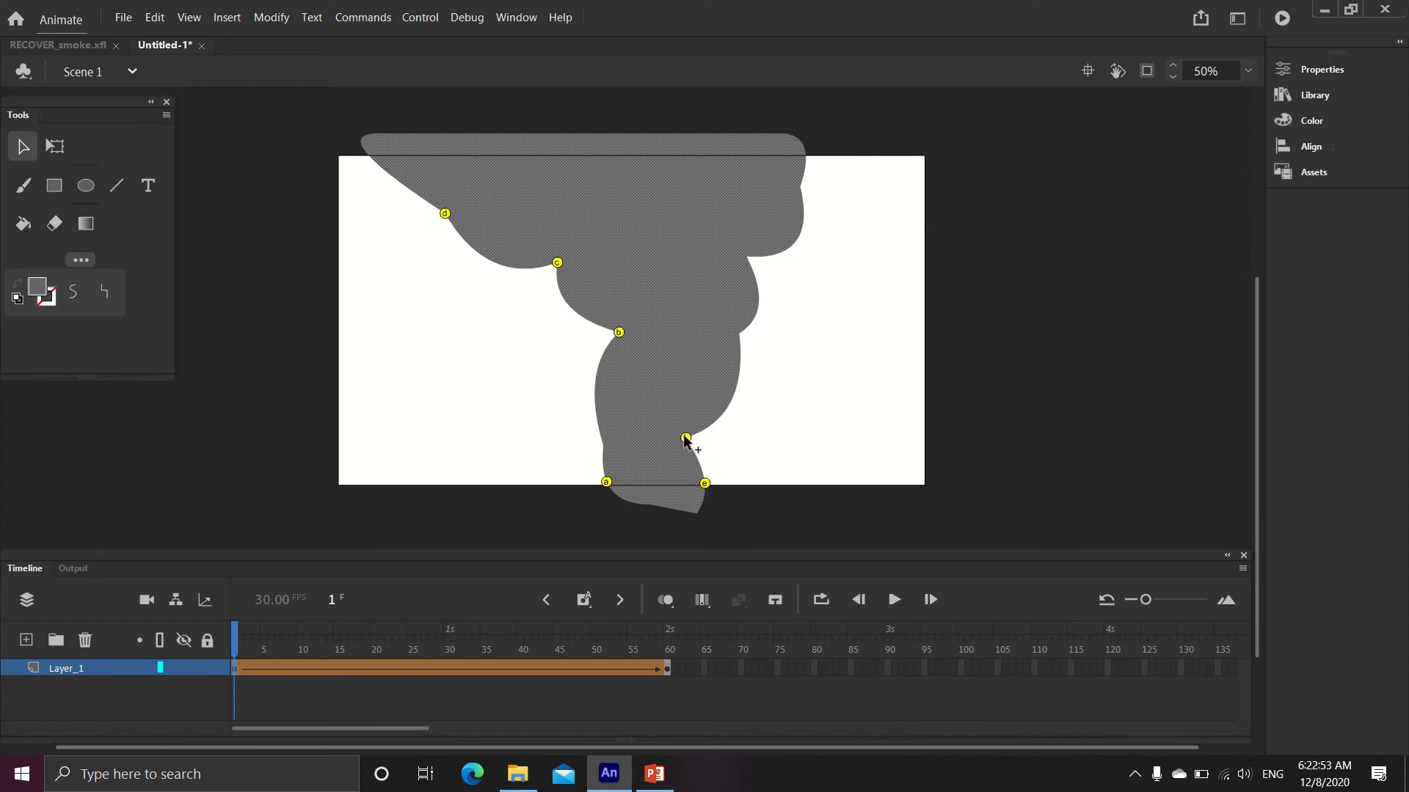
pyautogui.moveTo(685, 438); pyautogui.dragTo(738, 334)
pyautogui.moveTo(234, 631); pyautogui.dragTo(667, 632)
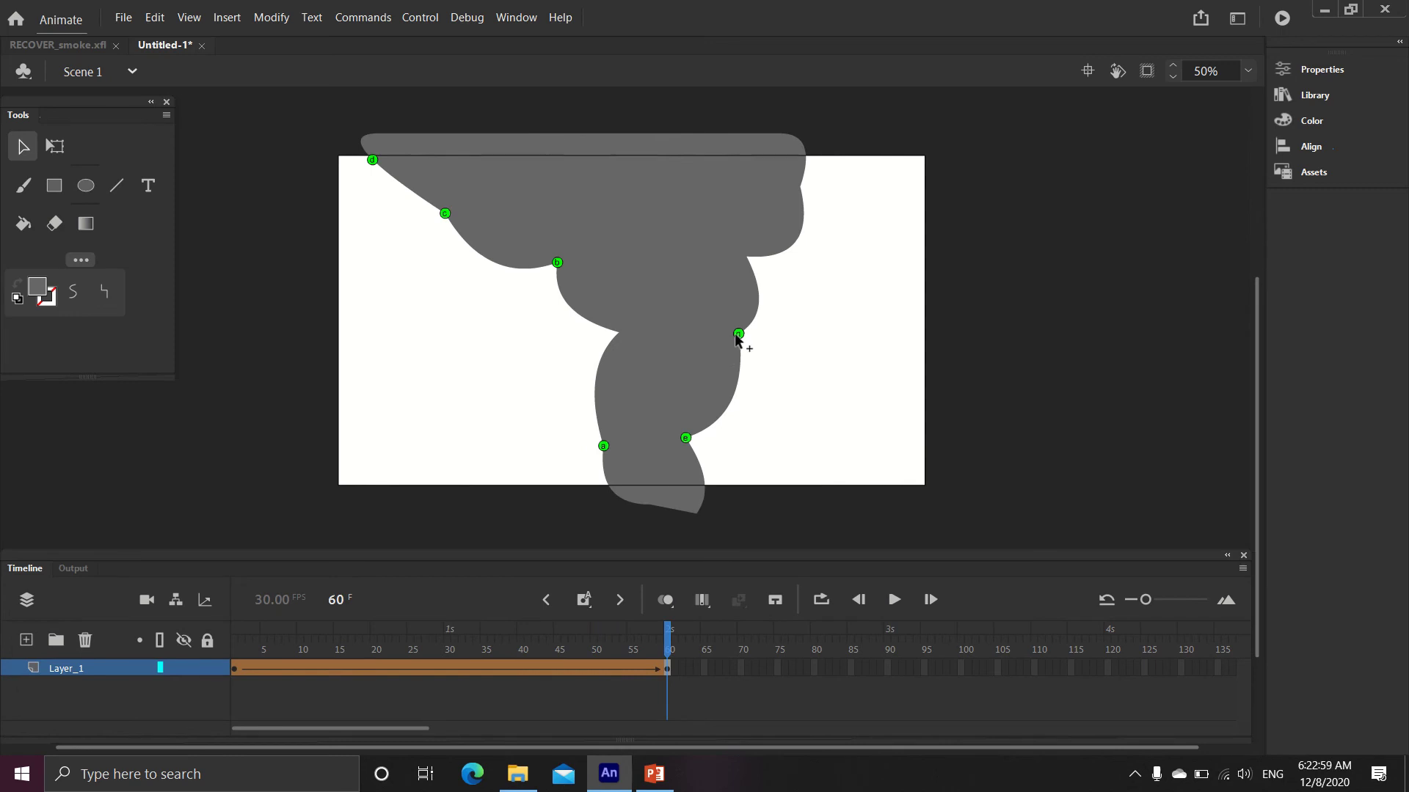
pyautogui.moveTo(738, 335); pyautogui.dragTo(745, 257)
# Step: At frame 1, bulge the smoke's top edge upward and pull its top-left corner outward
pyautogui.moveTo(669, 653); pyautogui.dragTo(225, 584)
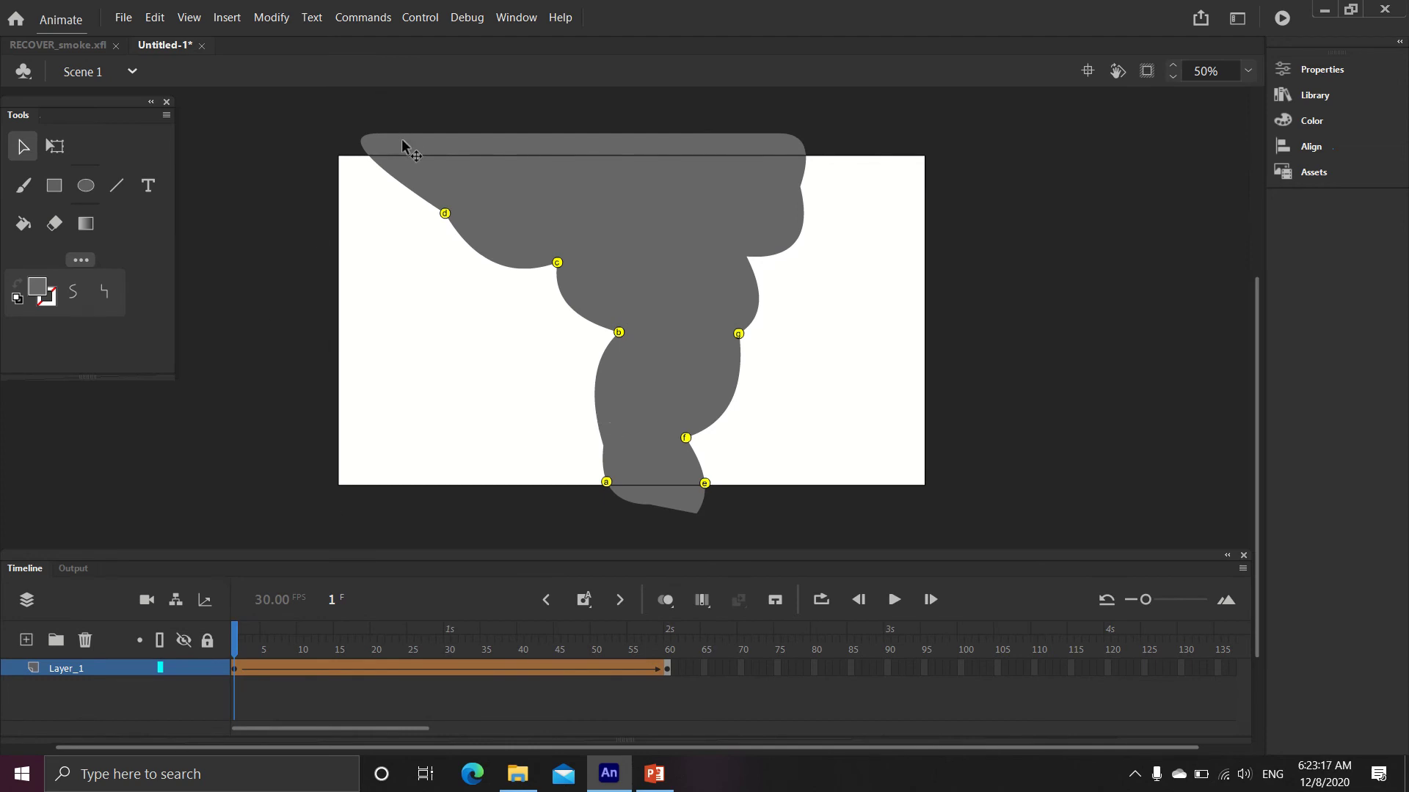
pyautogui.moveTo(402, 131); pyautogui.dragTo(345, 116)
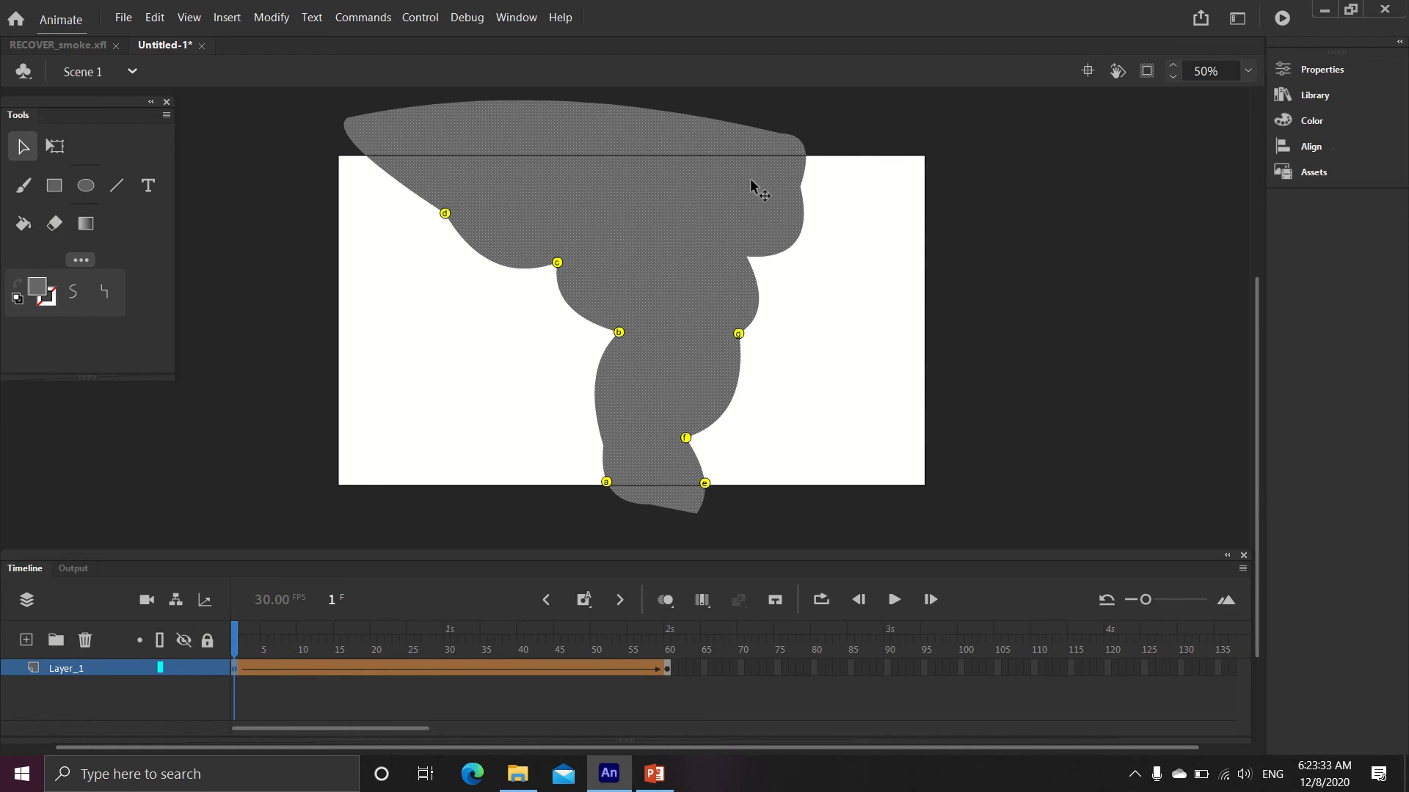
# Step: Fill the frame 1 smoke with a linear gradient running from black through dark red 330000 to transparent
pyautogui.click(1341, 119)
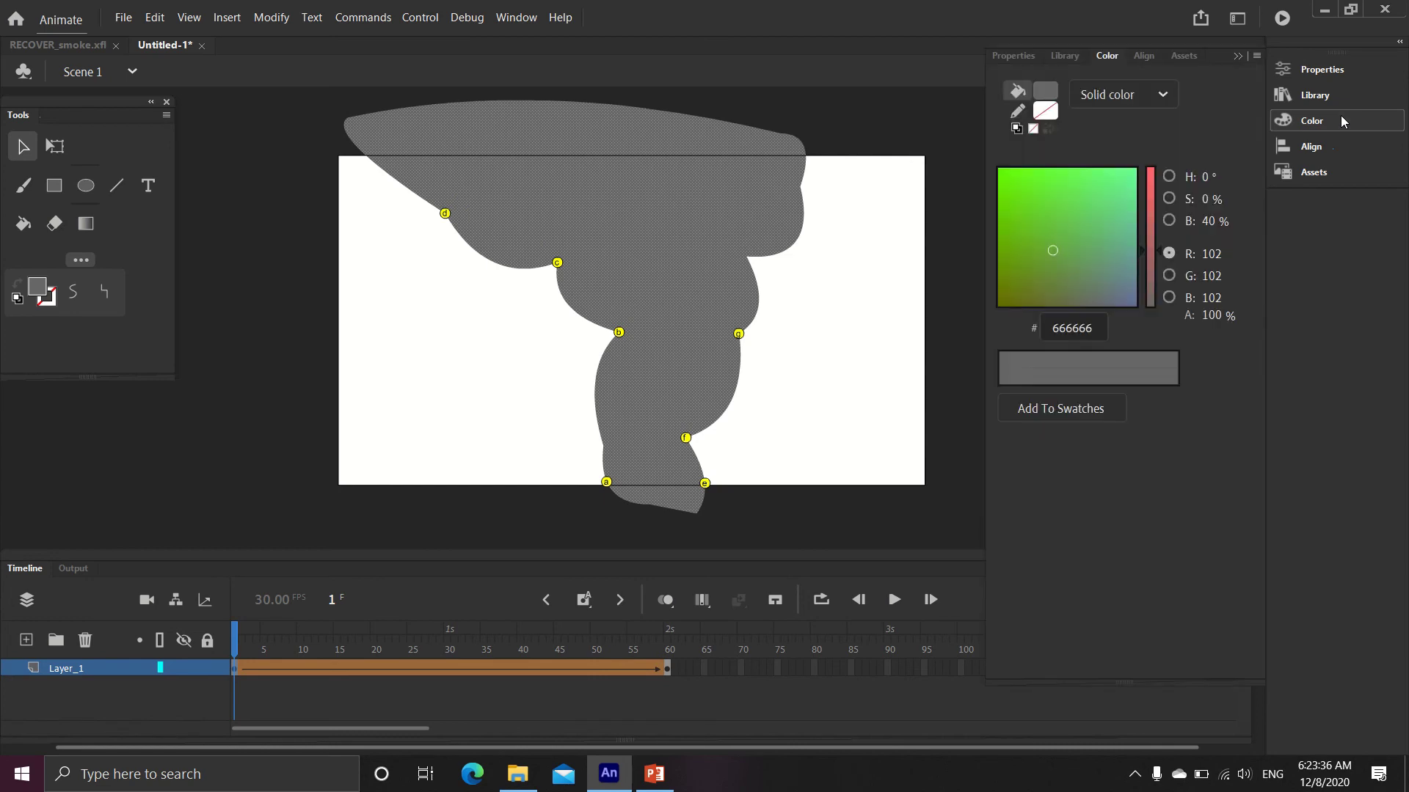
pyautogui.click(1165, 94)
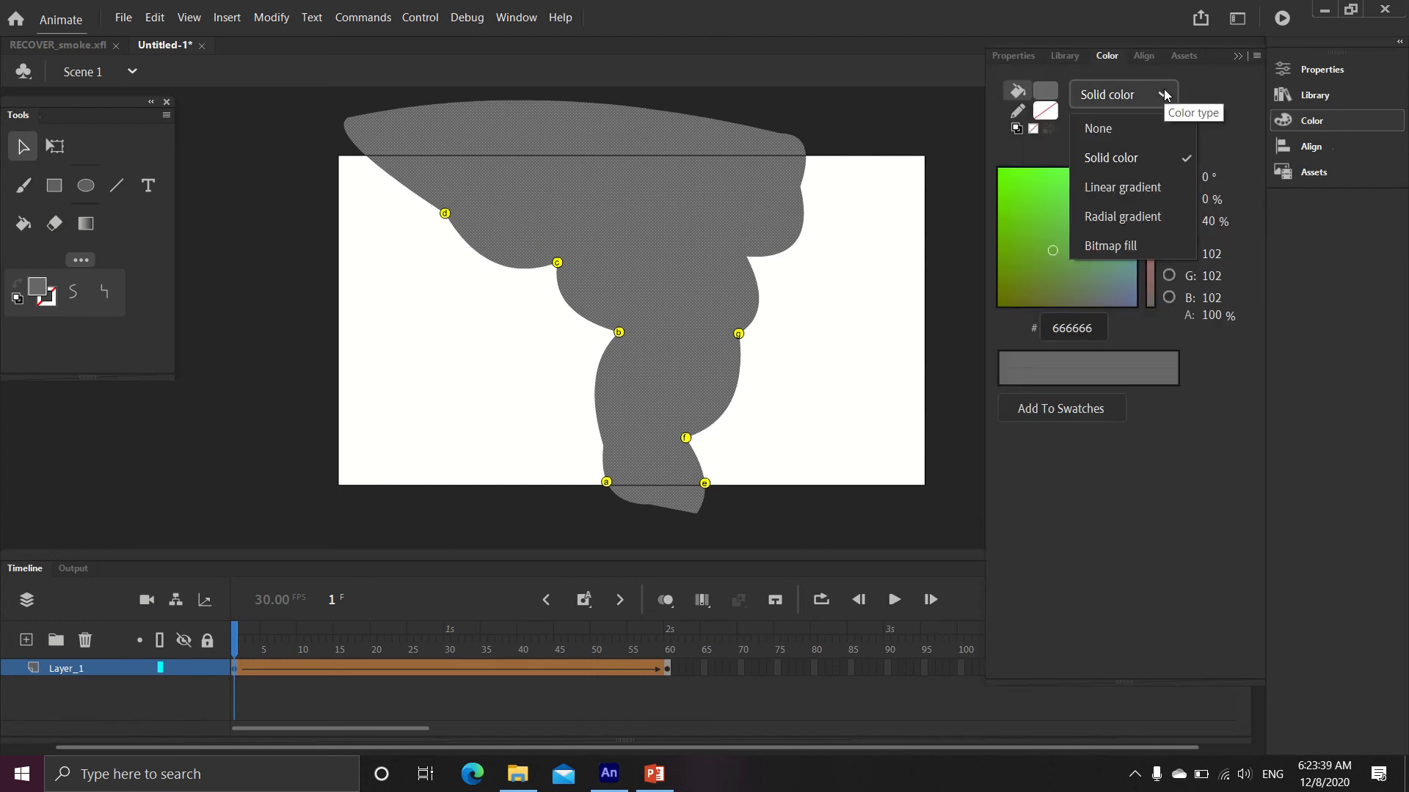
pyautogui.click(1169, 190)
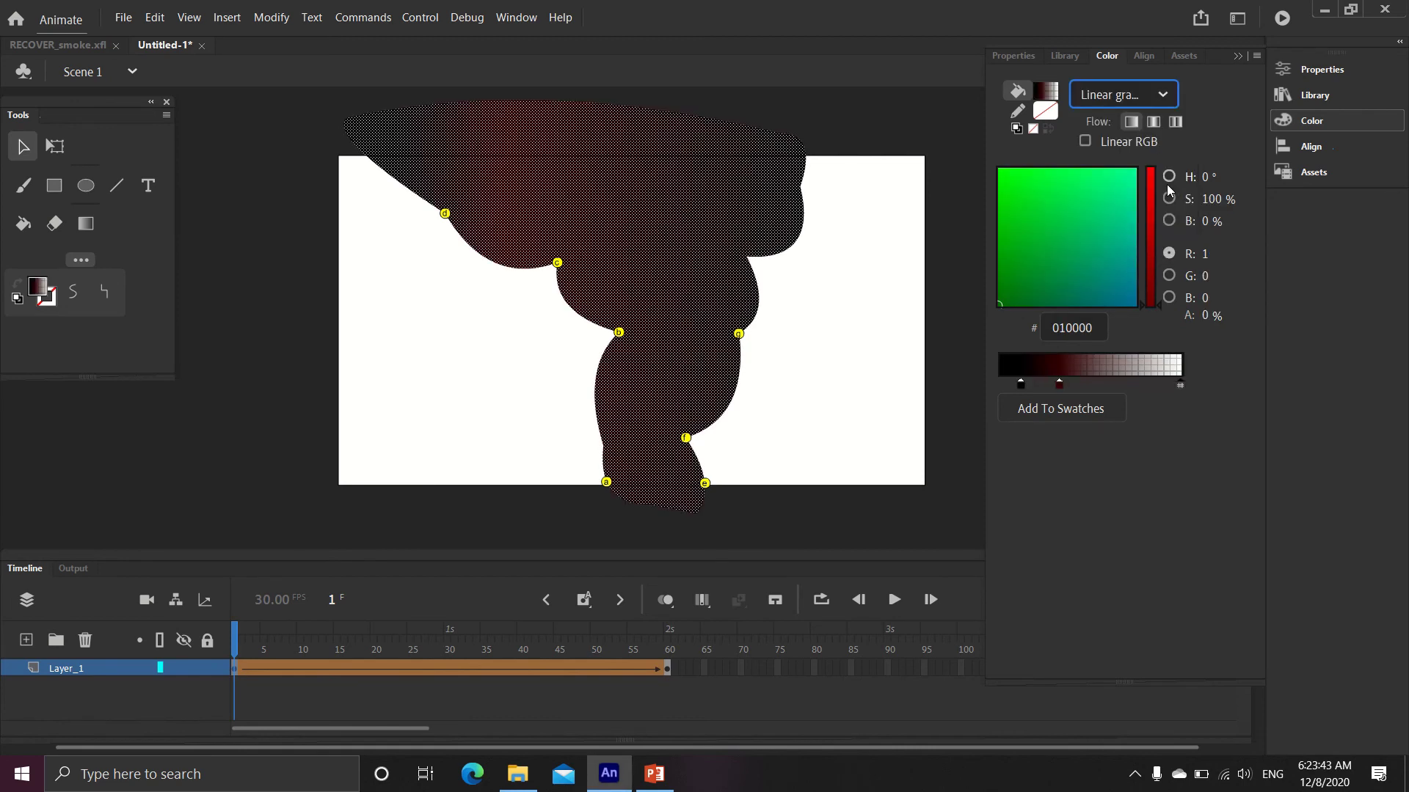
pyautogui.click(1061, 382)
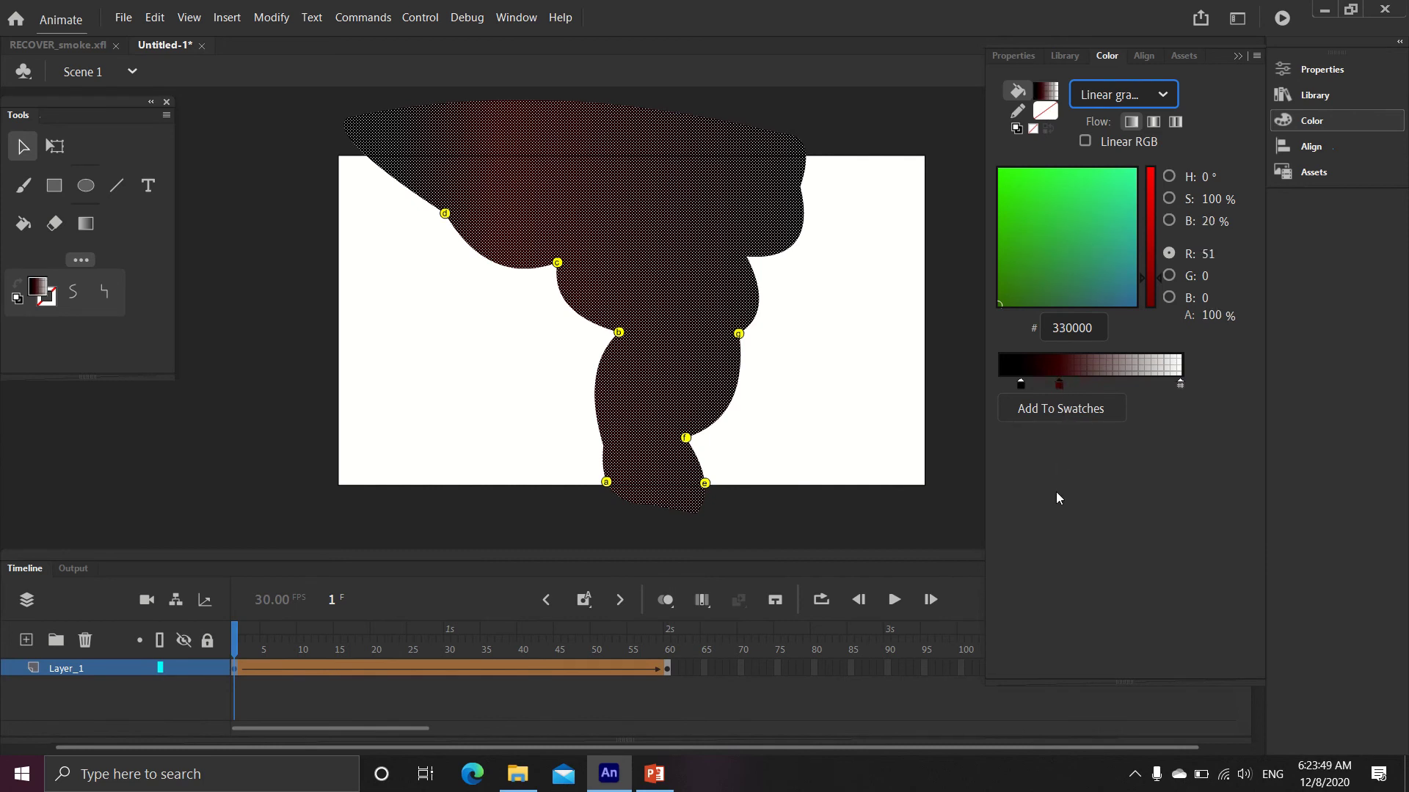
pyautogui.click(887, 359)
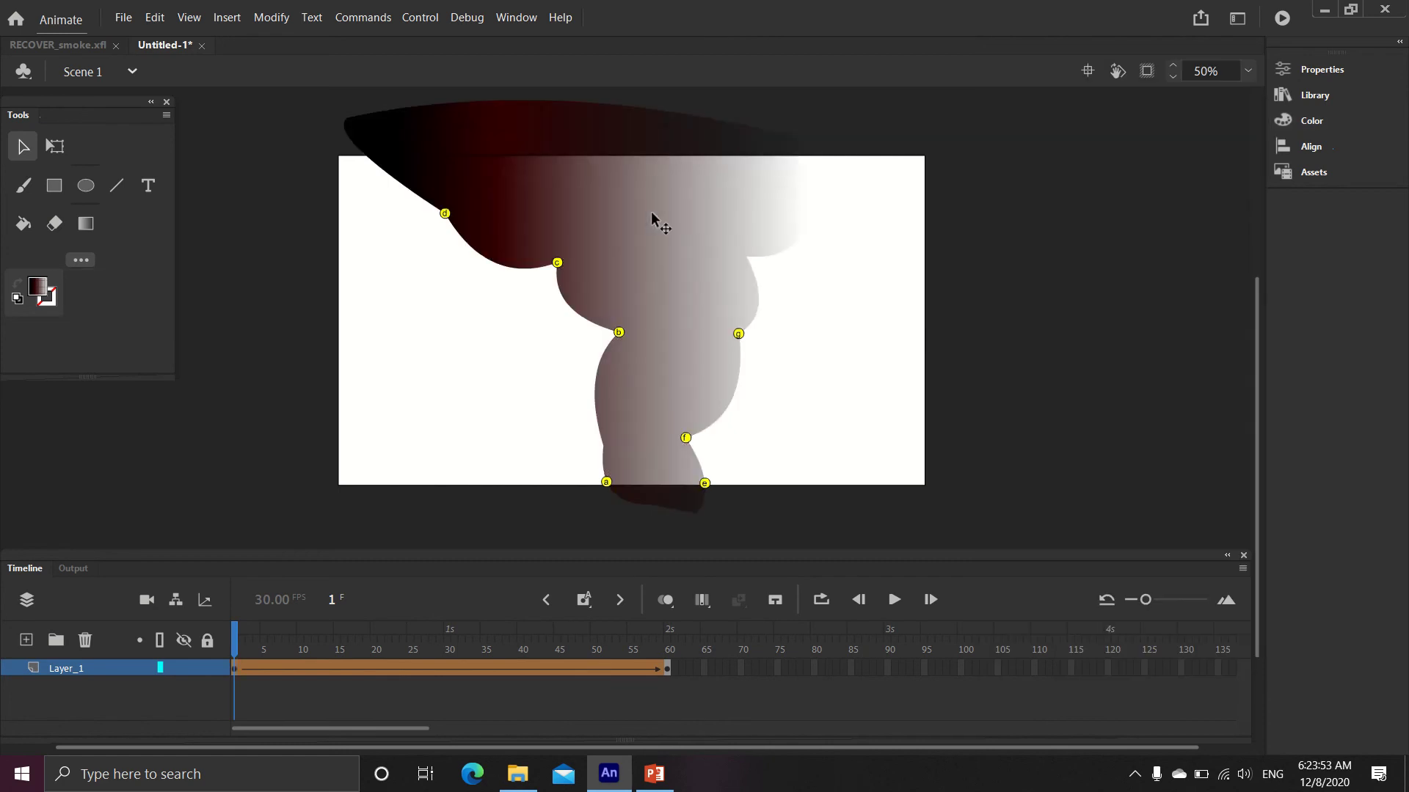
# Step: Rotate the smoke's gradient at frame 1 to run vertically, with black at the base and the transparent end at the top
pyautogui.click(652, 215)
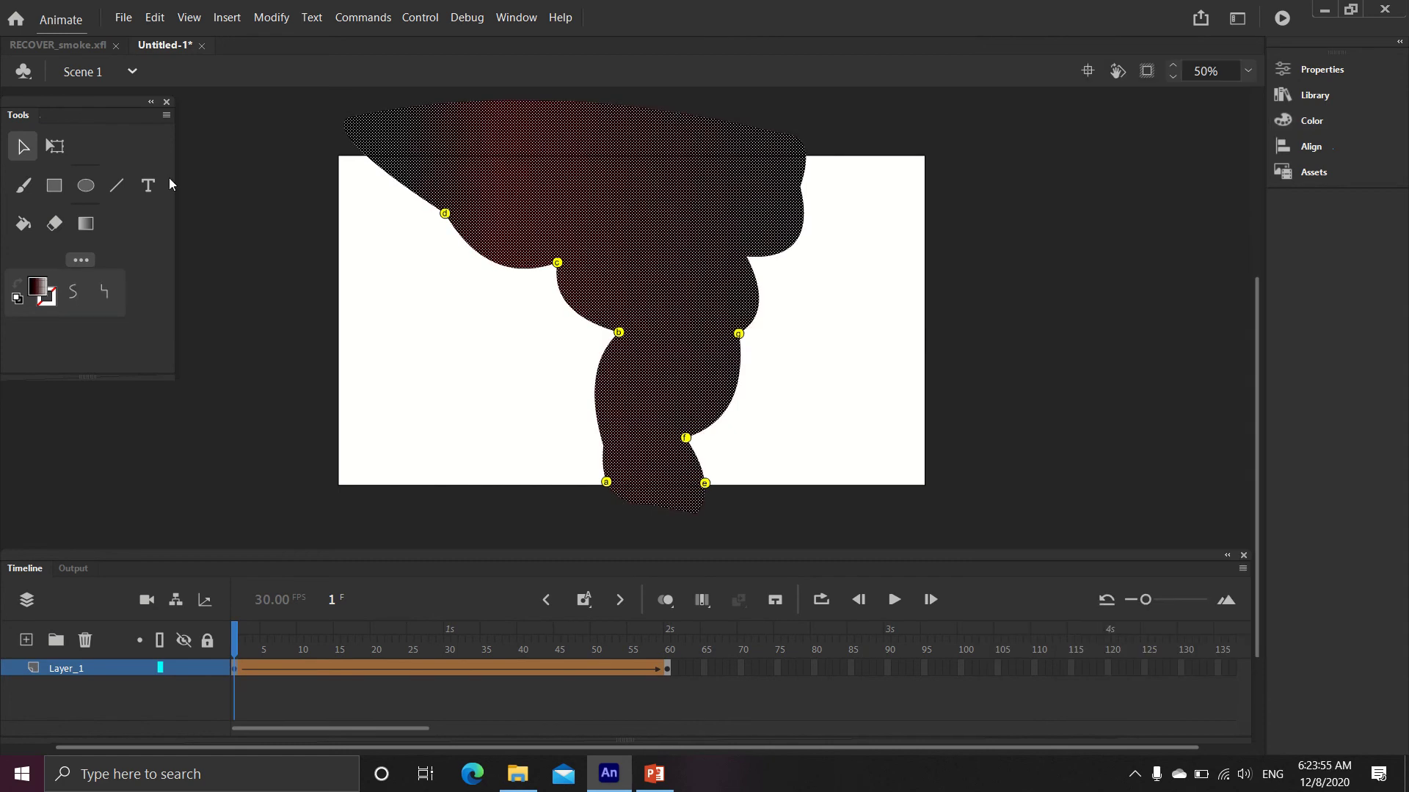
pyautogui.click(87, 221)
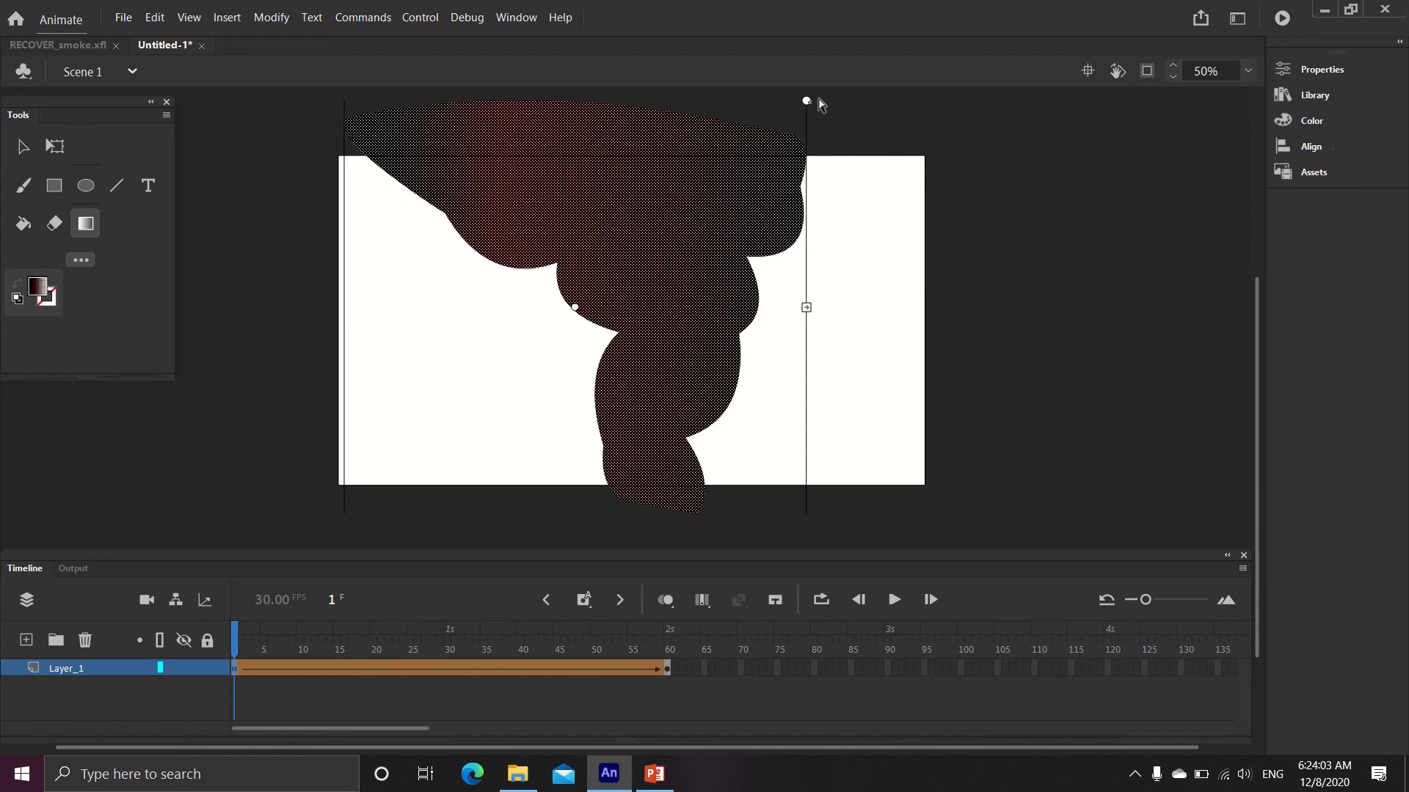
pyautogui.moveTo(813, 103); pyautogui.dragTo(431, 139)
pyautogui.click(902, 334)
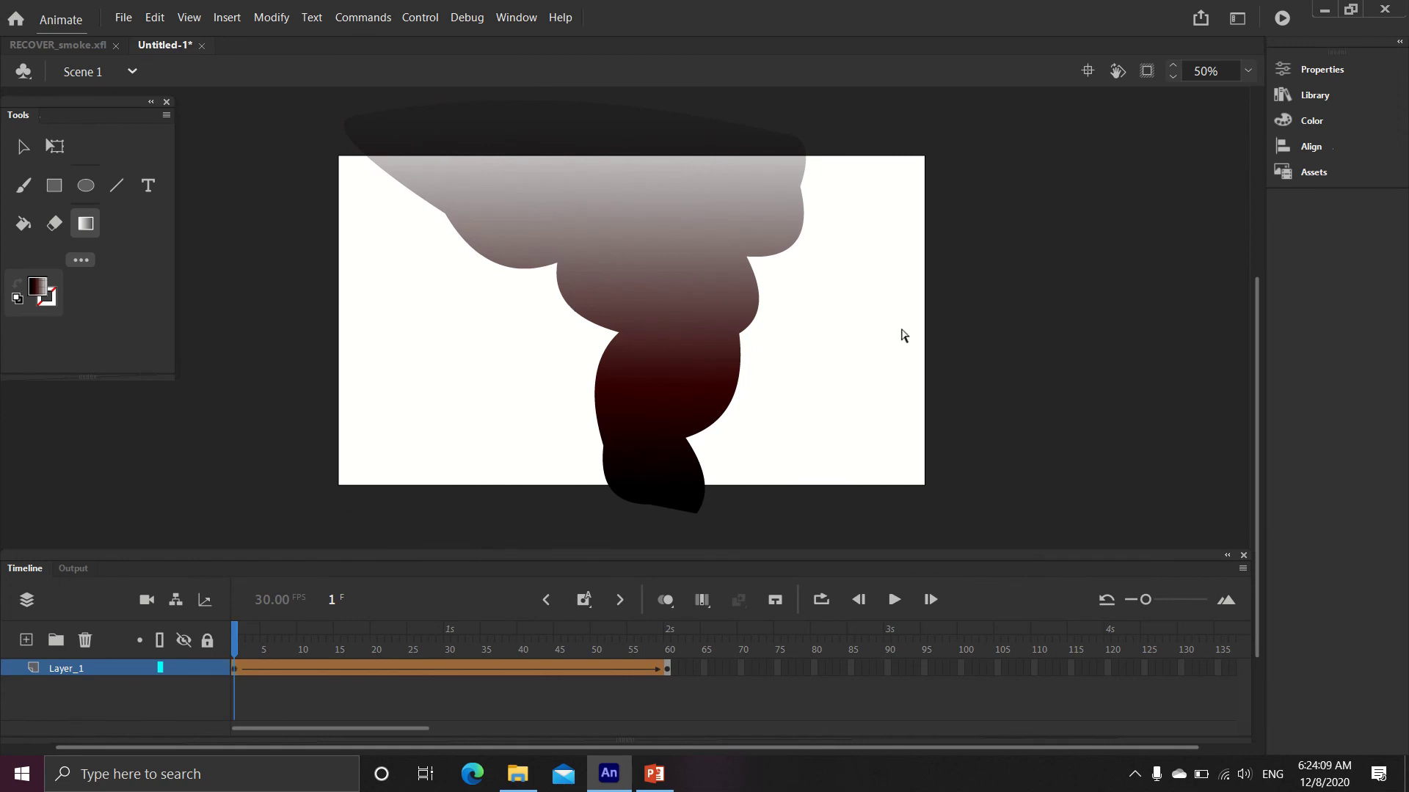
# Step: Move the playhead to the end keyframe at frame 60
pyautogui.moveTo(236, 645); pyautogui.dragTo(686, 669)
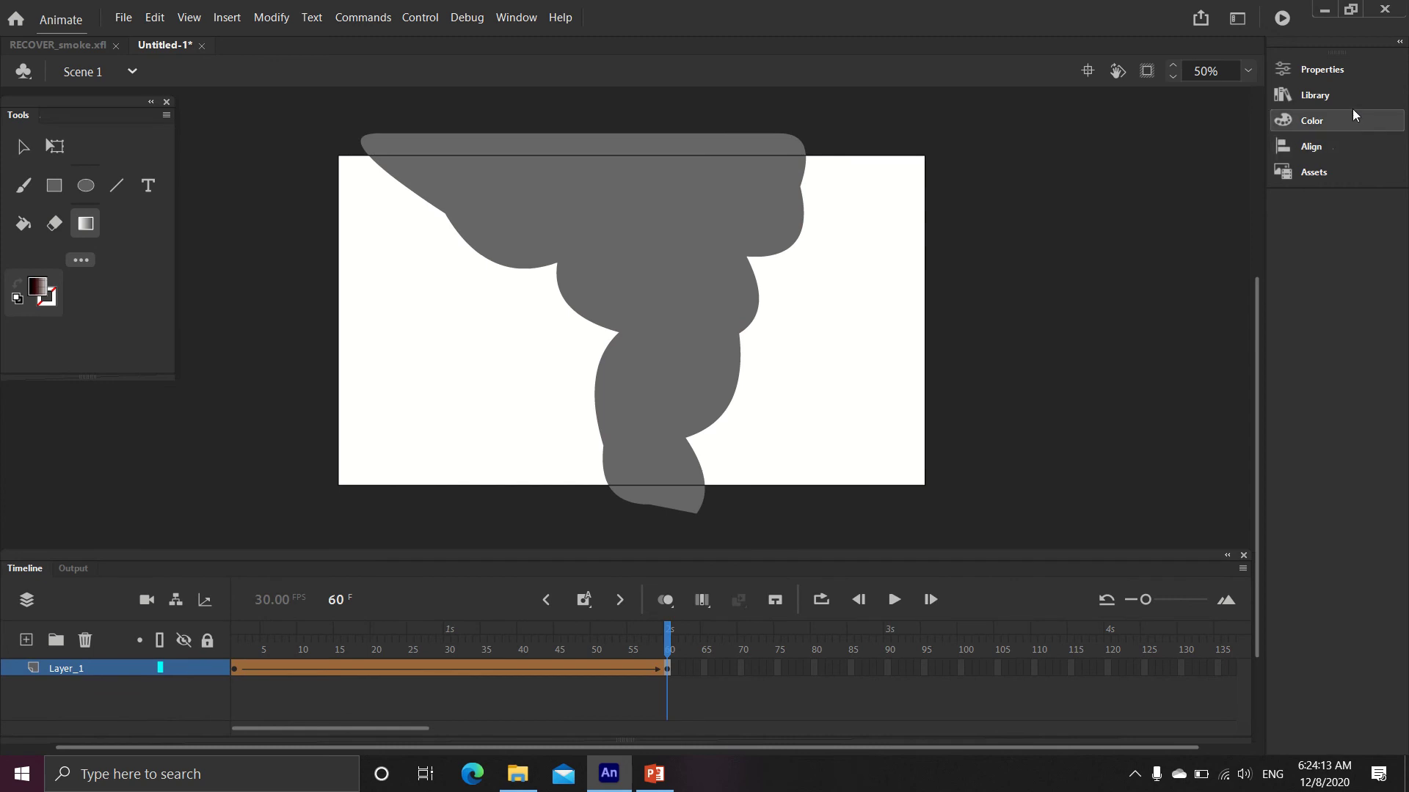
pyautogui.click(1328, 117)
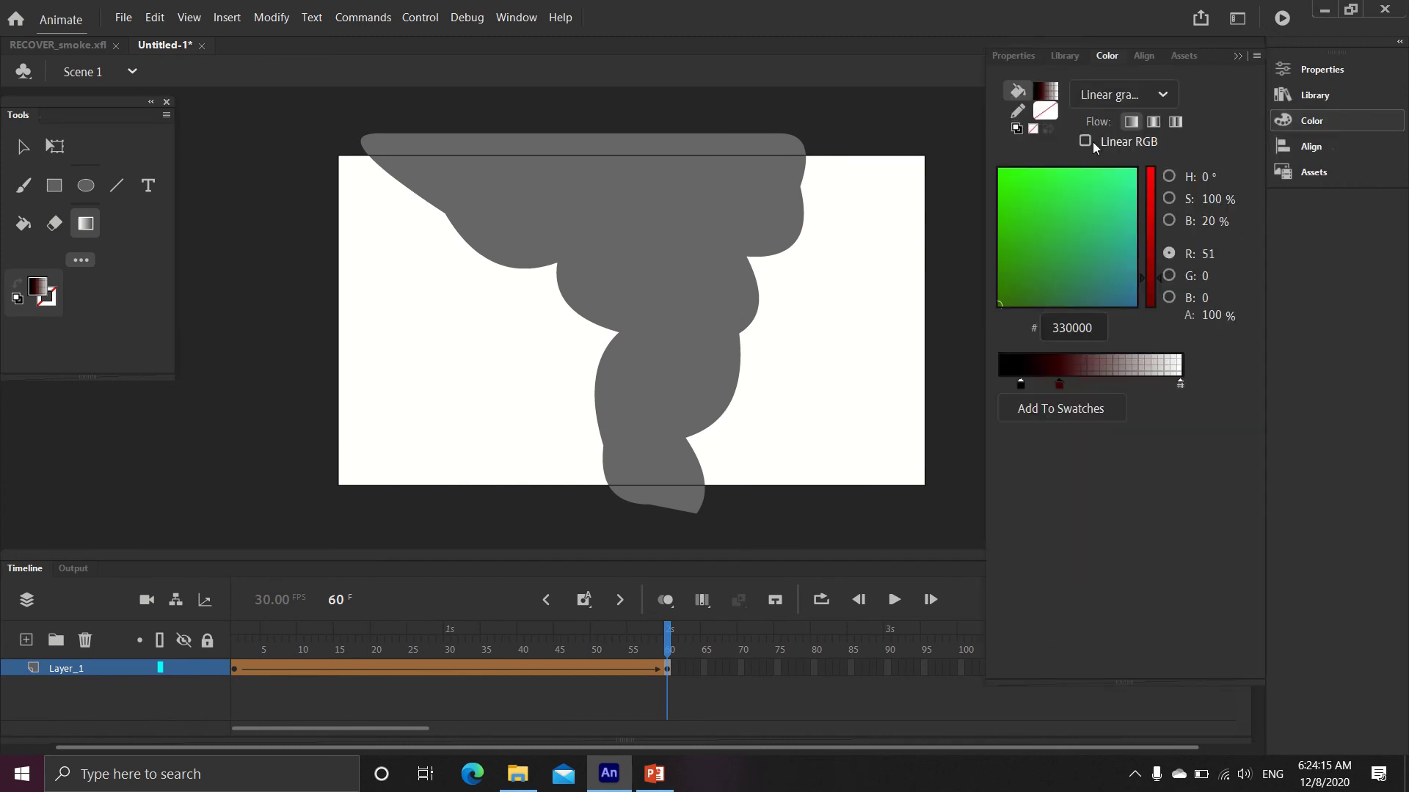
pyautogui.click(1054, 94)
pyautogui.click(1151, 97)
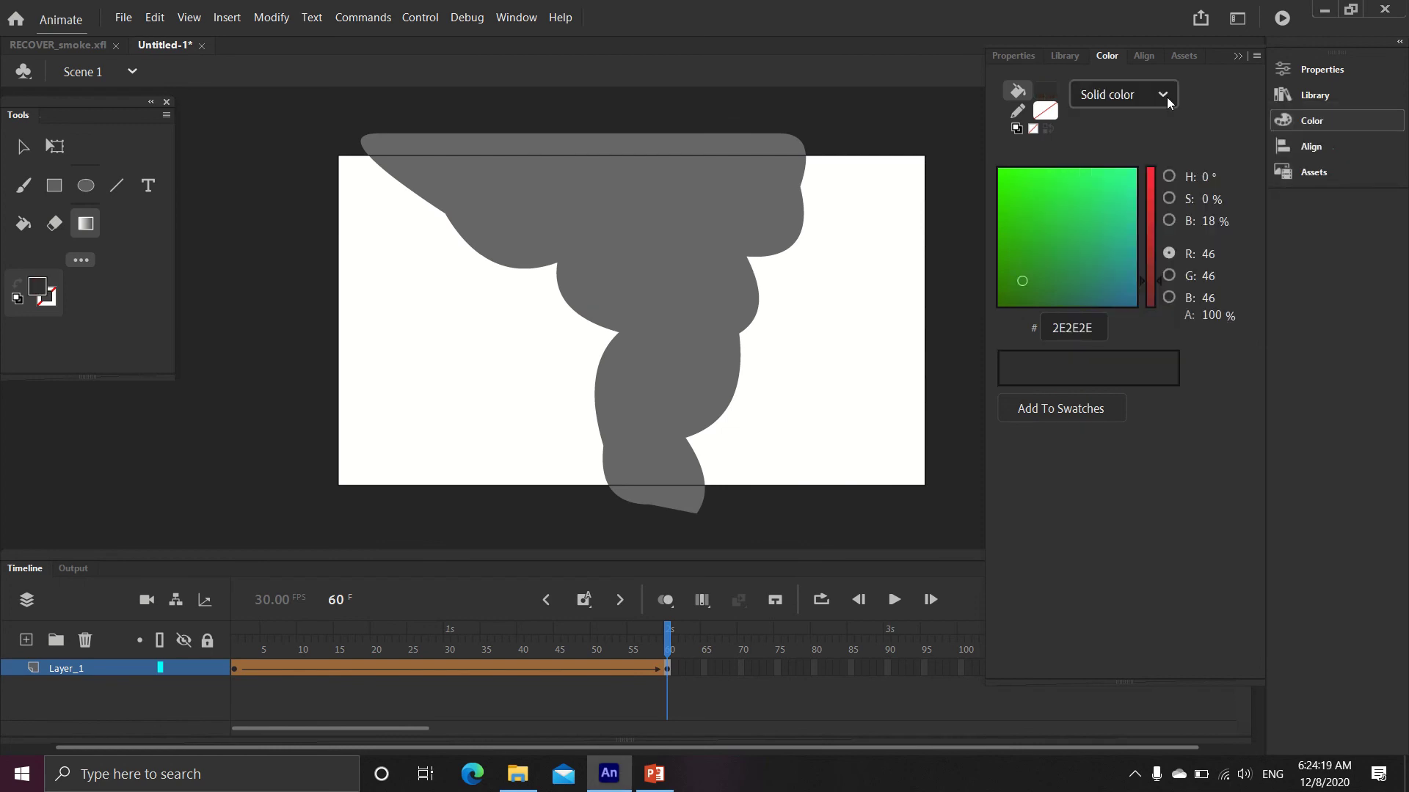
pyautogui.click(1167, 100)
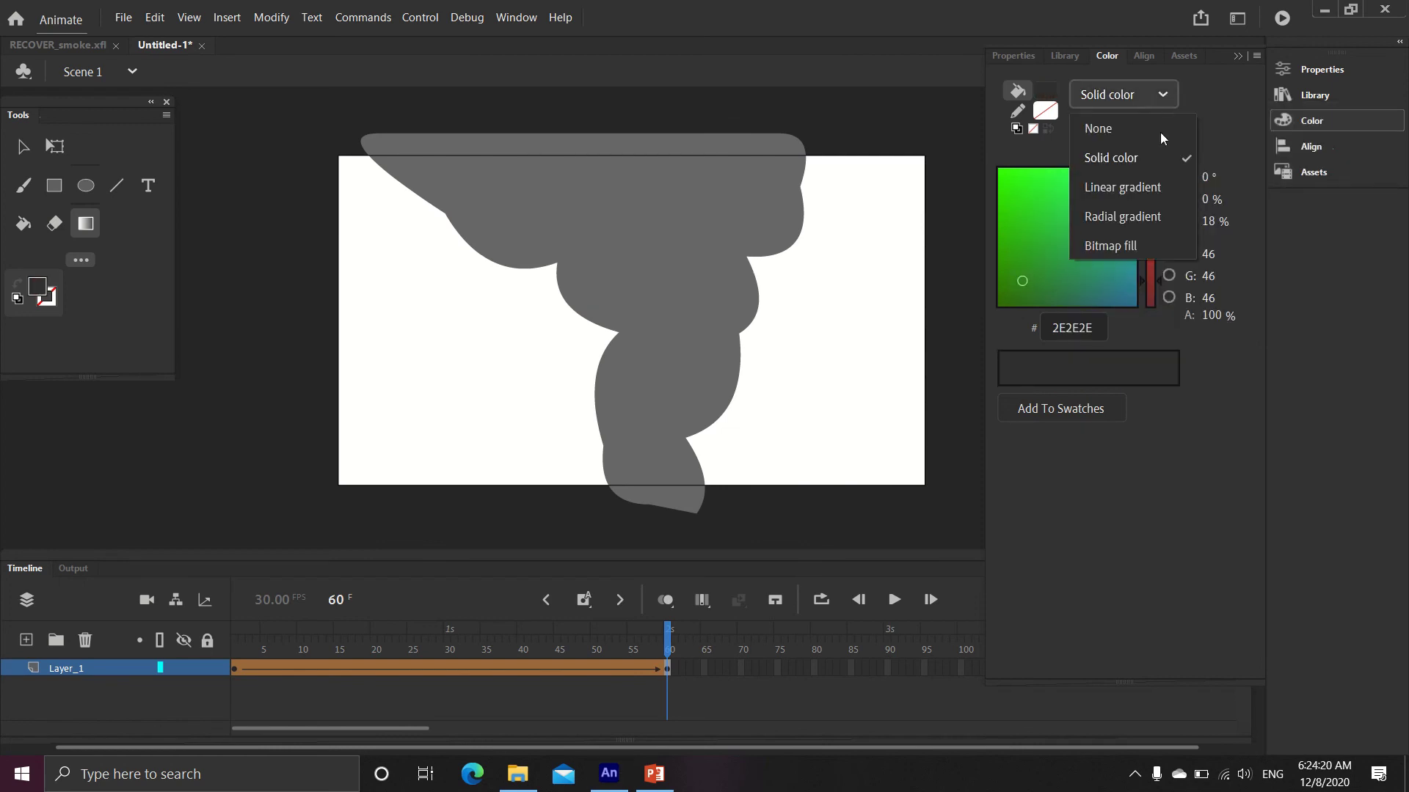
pyautogui.click(1151, 192)
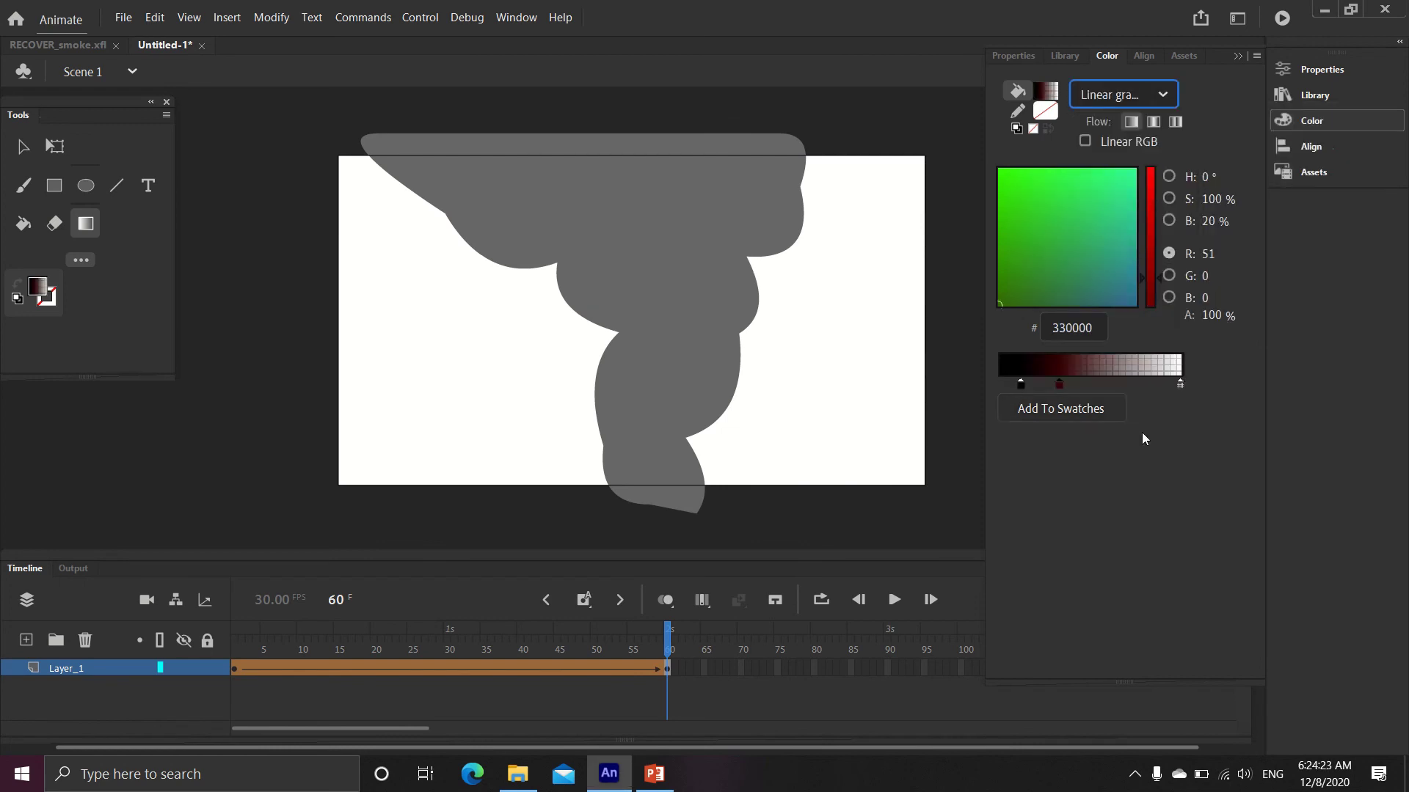
pyautogui.click(1180, 384)
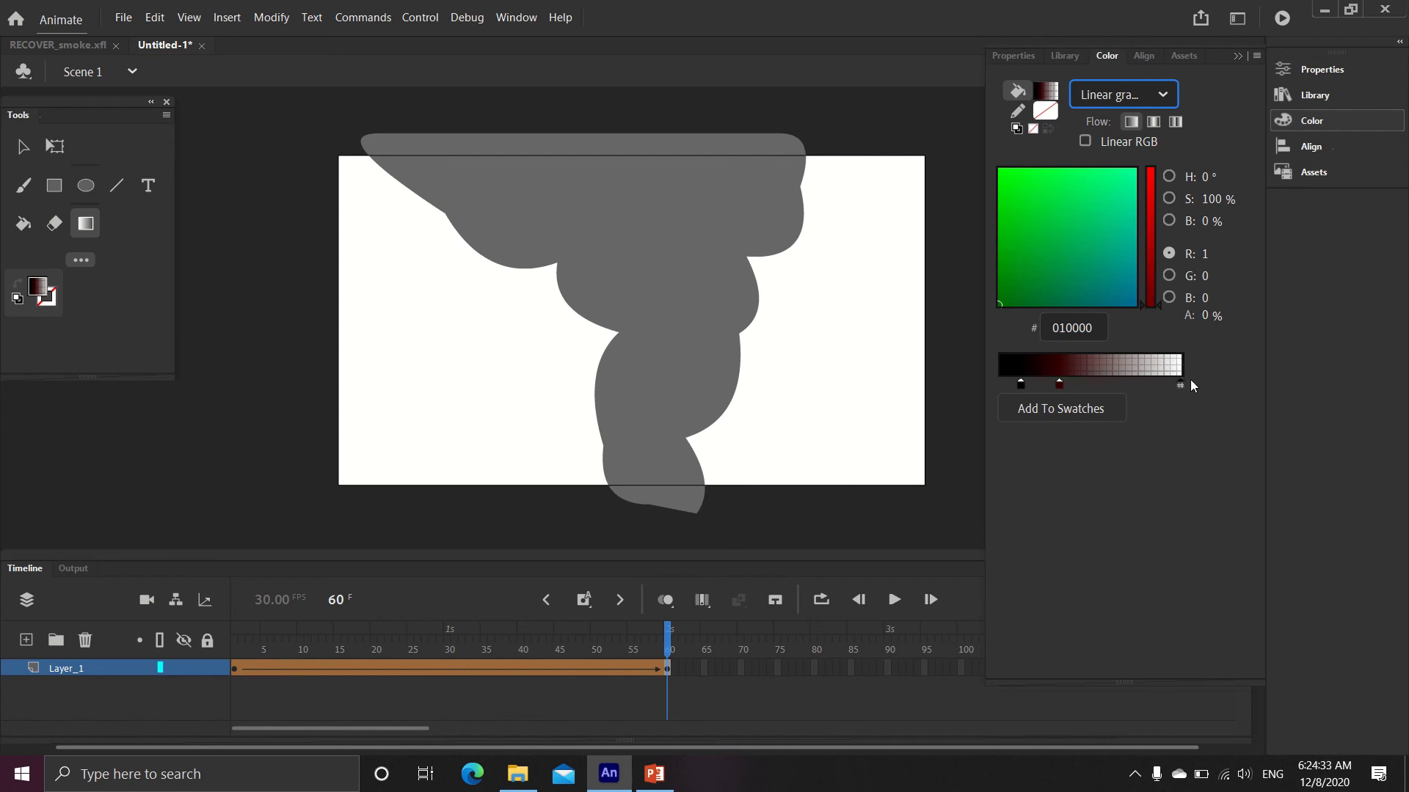
pyautogui.click(861, 397)
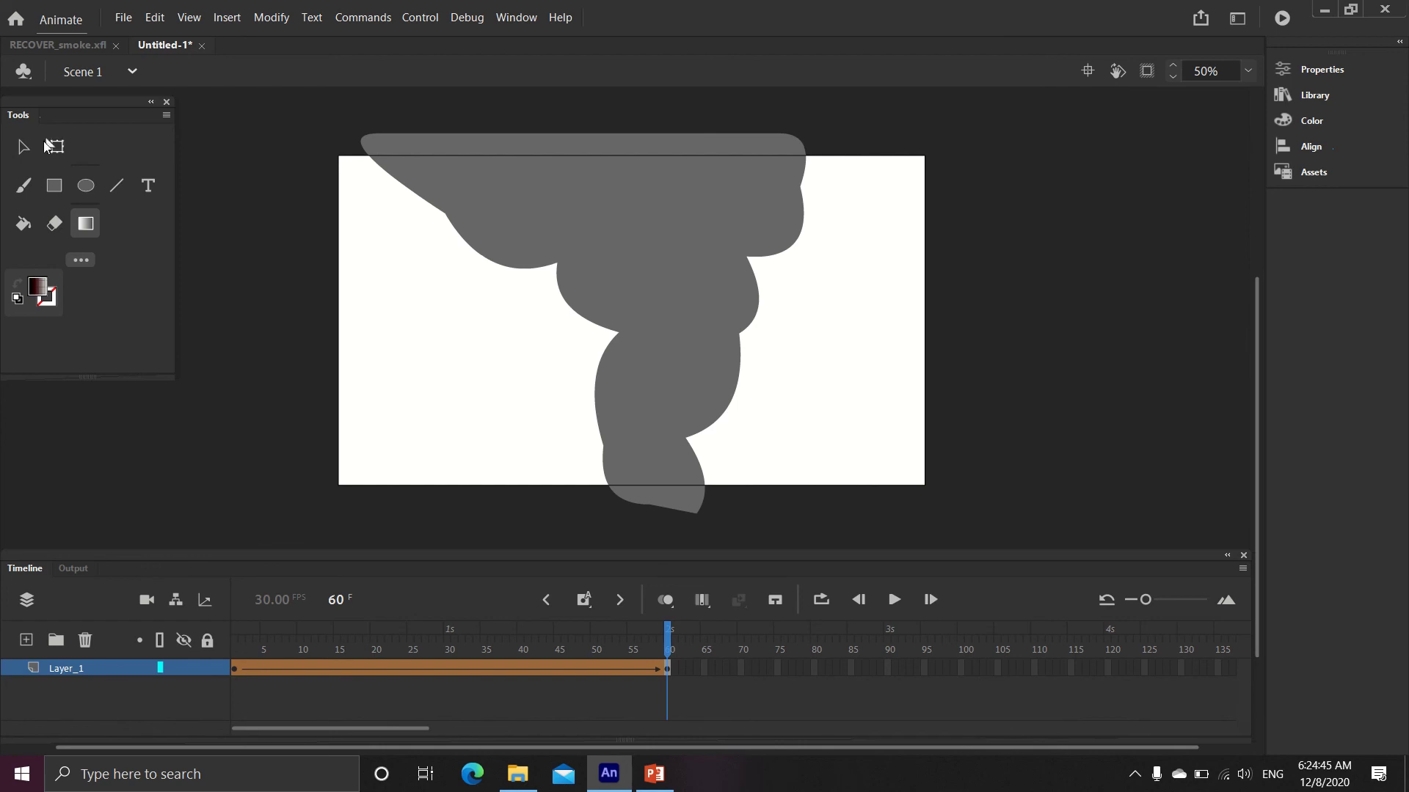
# Step: Fill the frame 60 smoke with the same linear gradient running from black through dark red 330000 to transparent
pyautogui.click(24, 147)
pyautogui.click(672, 207)
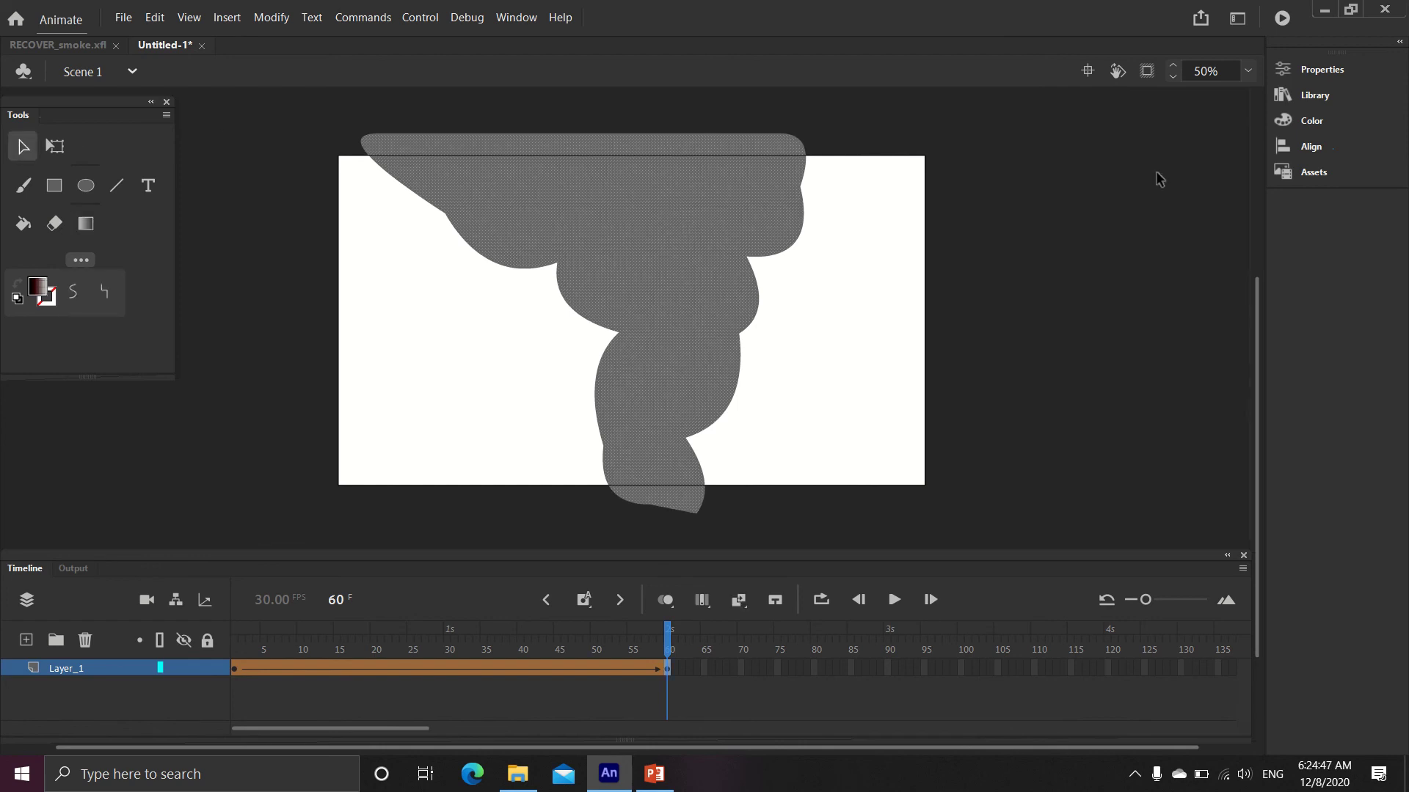
pyautogui.click(1342, 119)
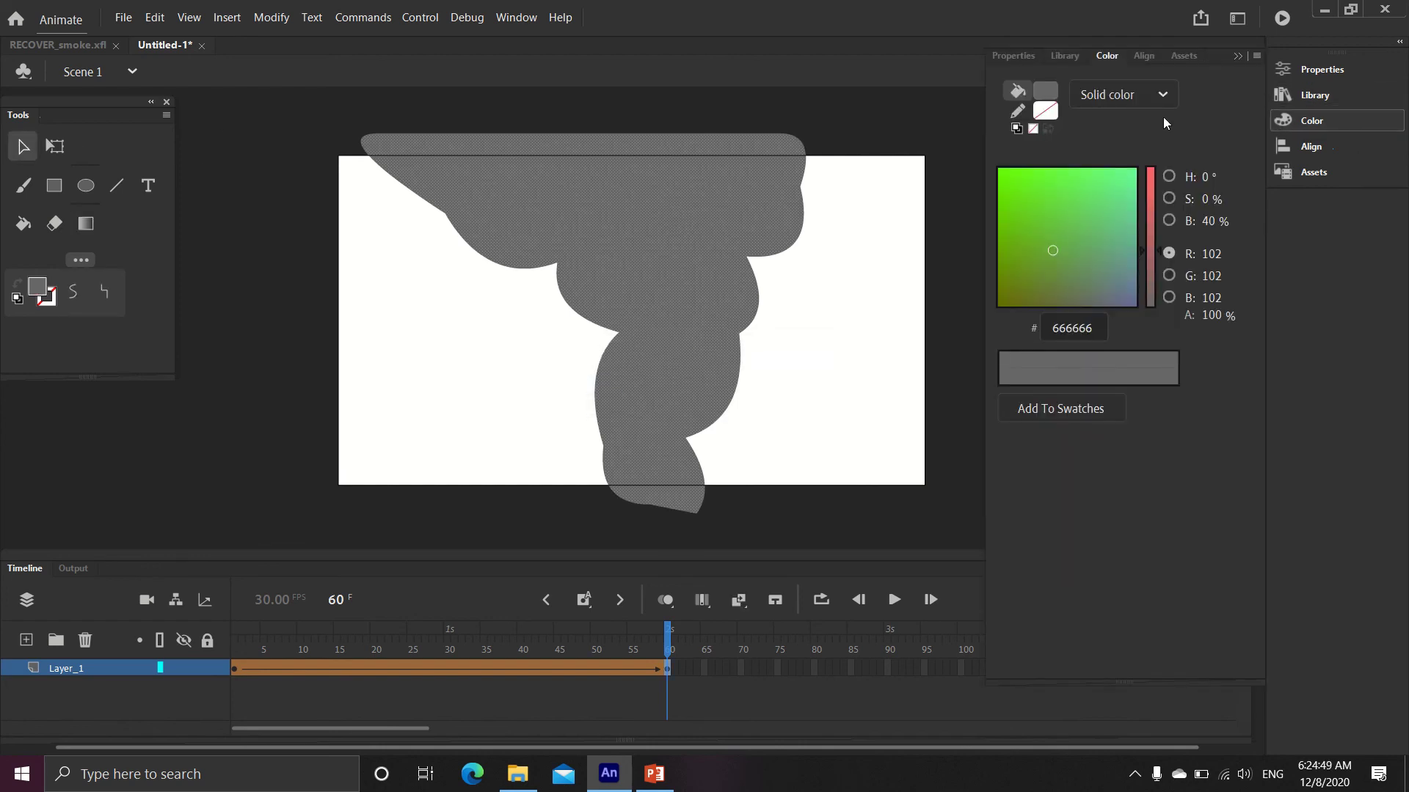
pyautogui.click(1162, 97)
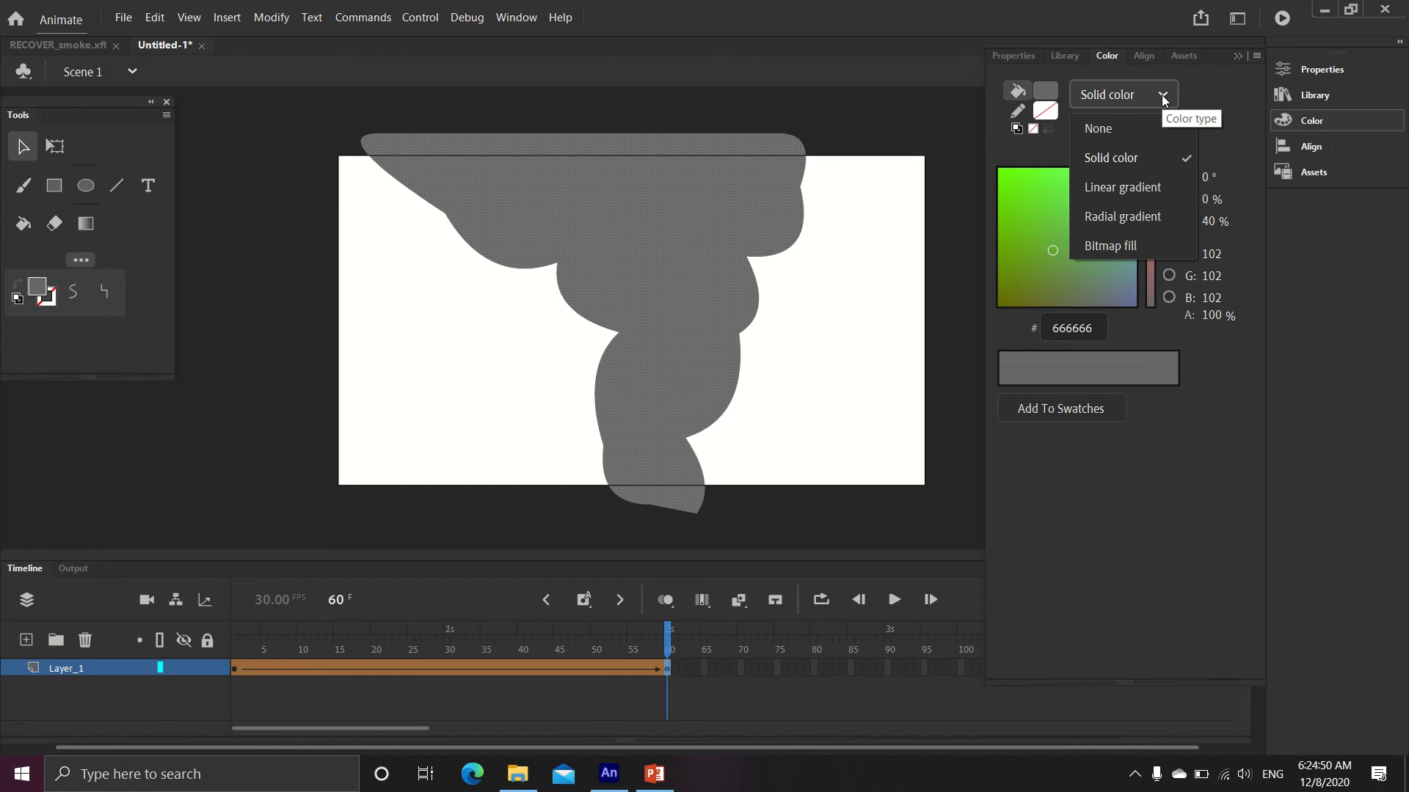
pyautogui.click(1162, 190)
pyautogui.click(888, 320)
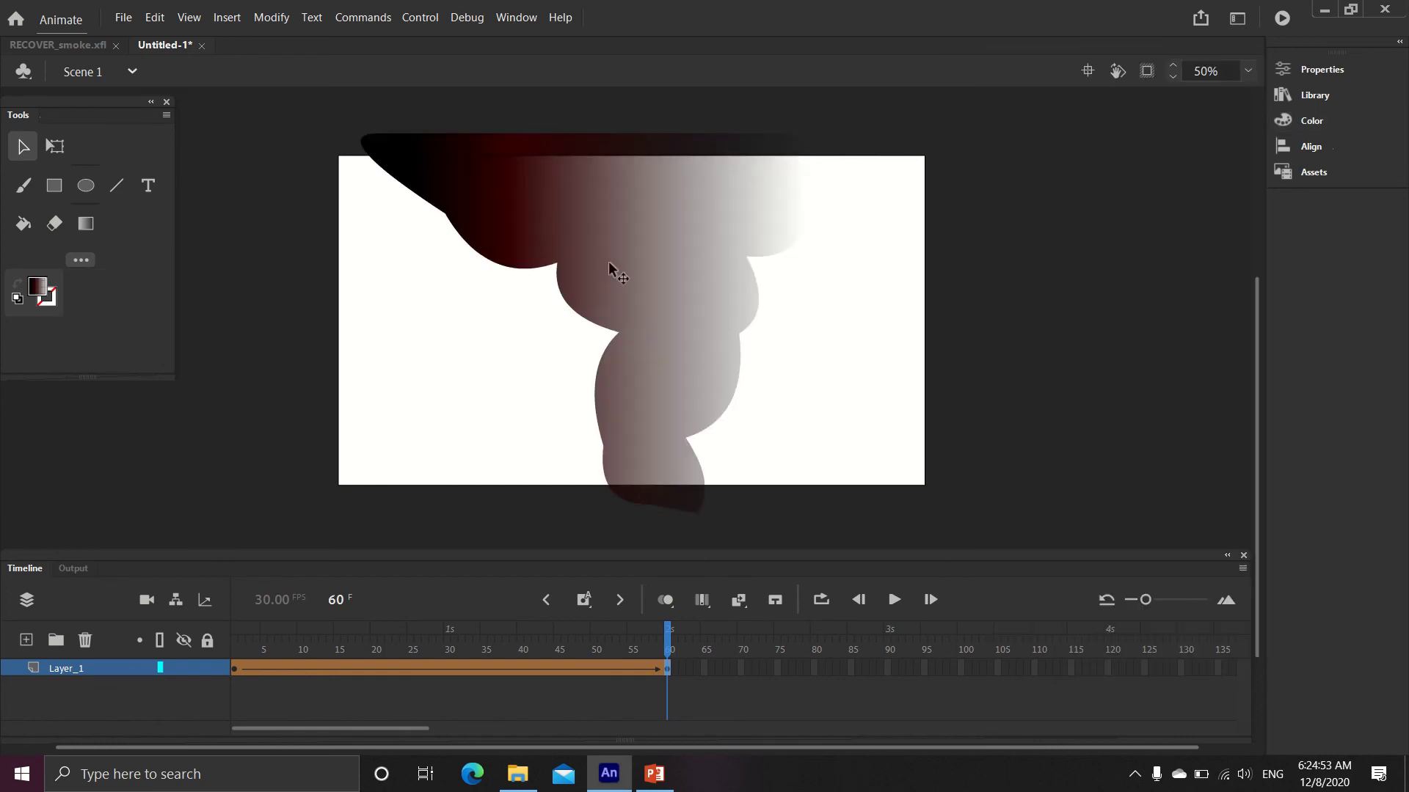
# Step: Rotate the smoke's gradient at frame 60 to run vertically, with black at the base and the transparent end at the top
pyautogui.click(587, 231)
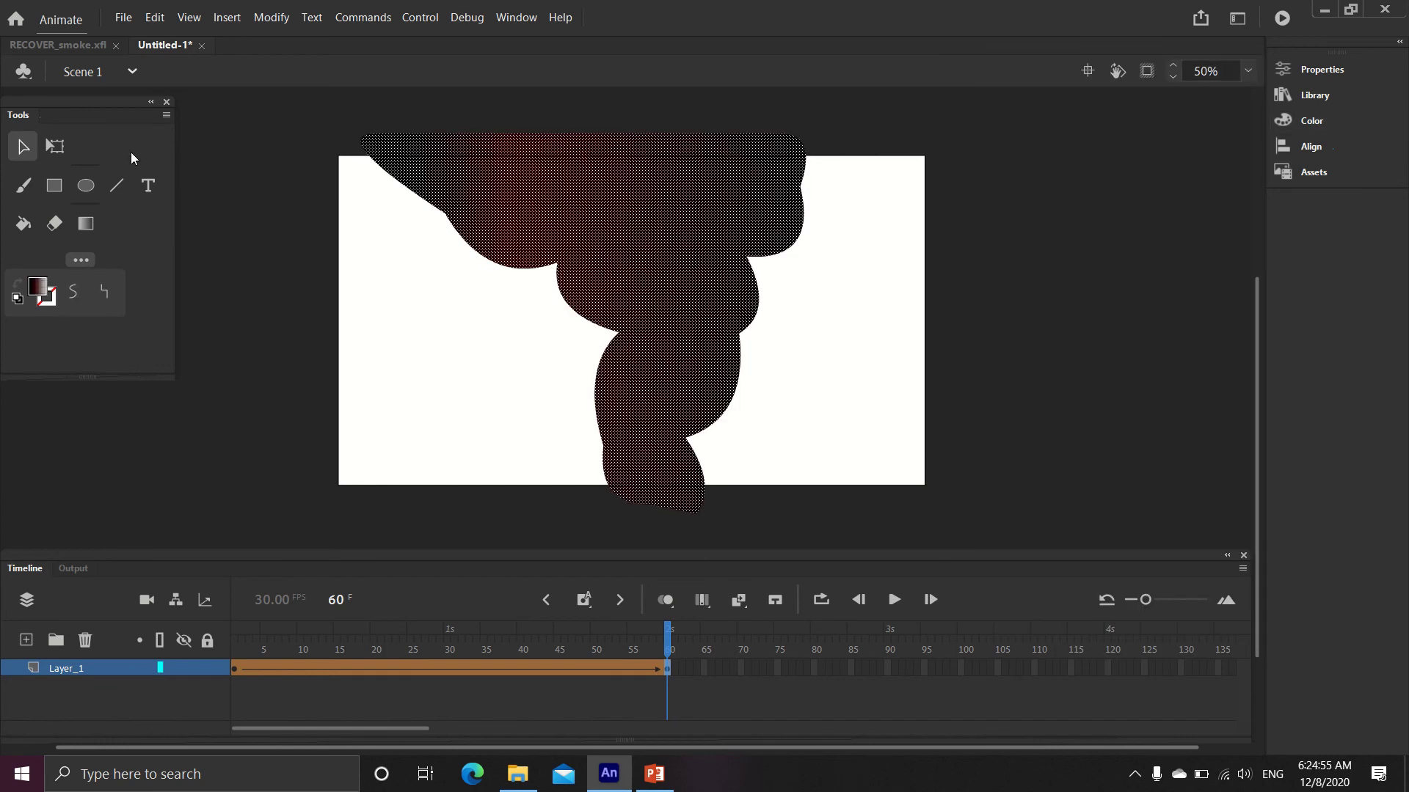
pyautogui.click(90, 226)
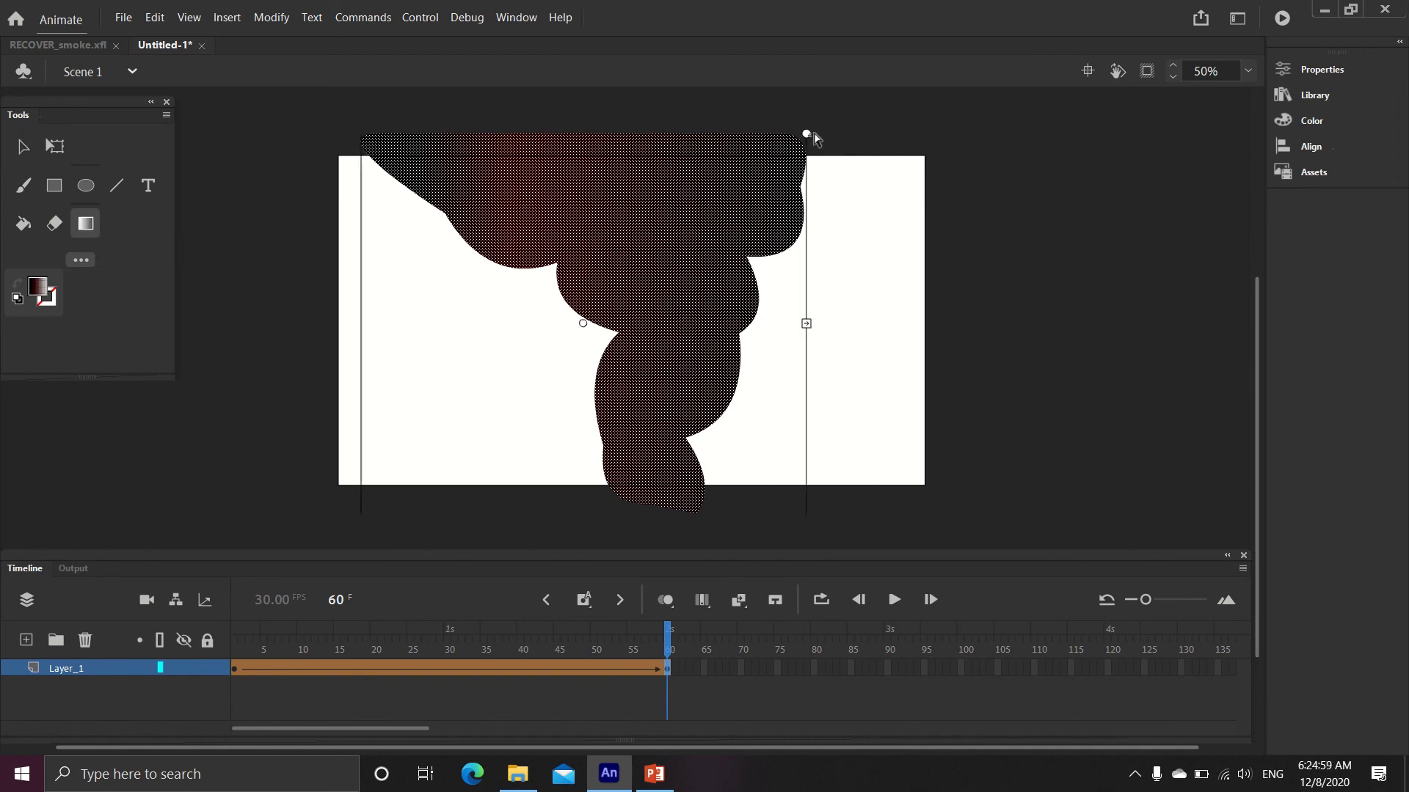
pyautogui.moveTo(807, 134); pyautogui.dragTo(439, 141)
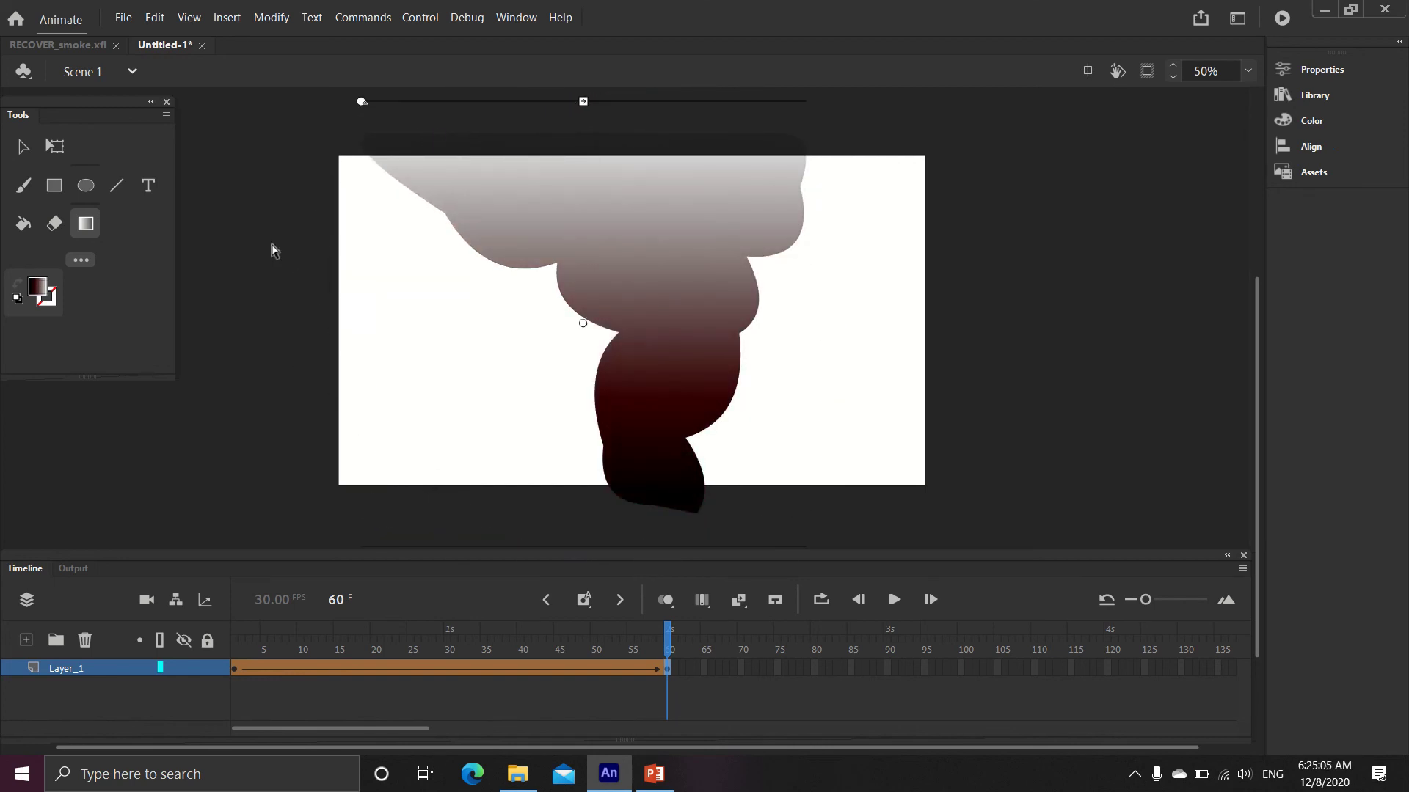
pyautogui.click(21, 148)
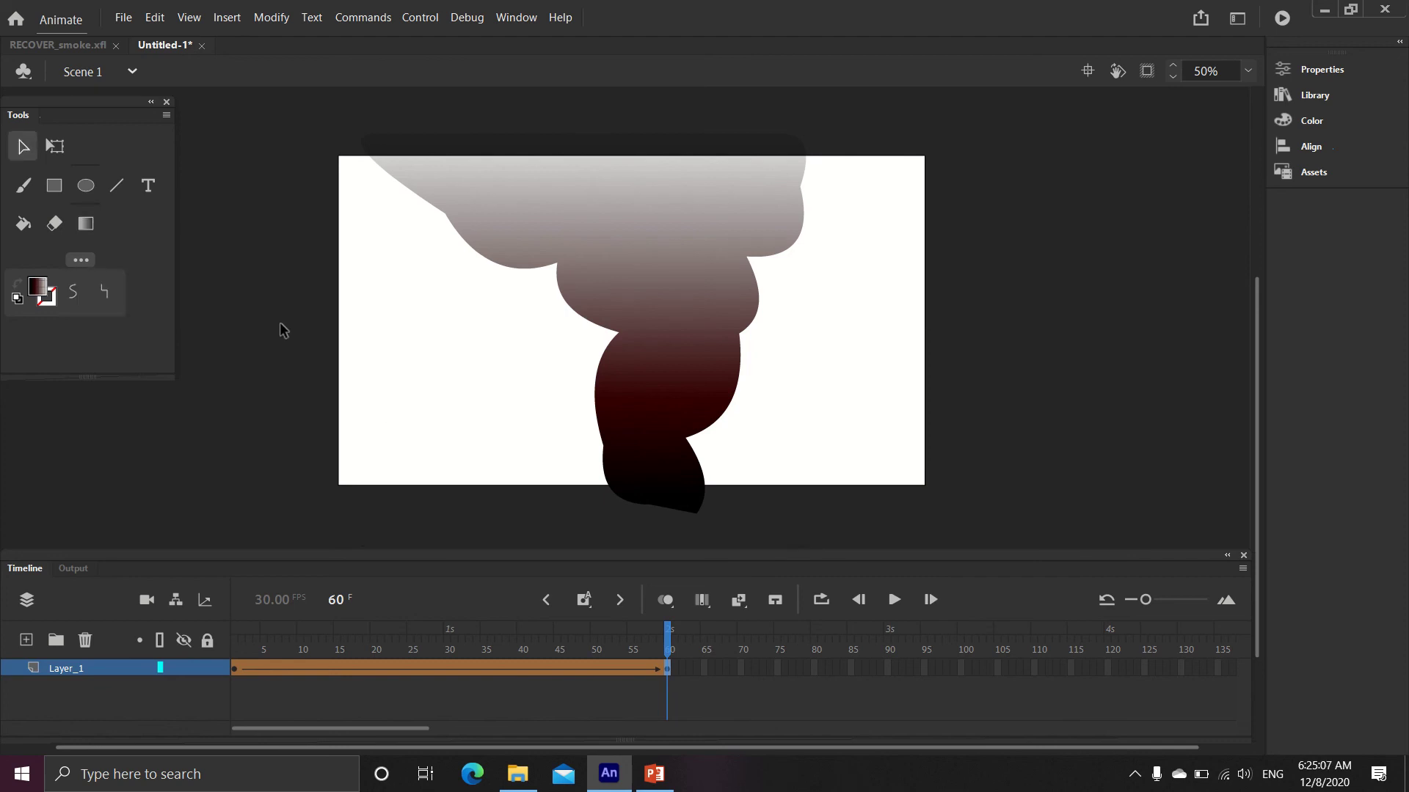
pyautogui.click(385, 407)
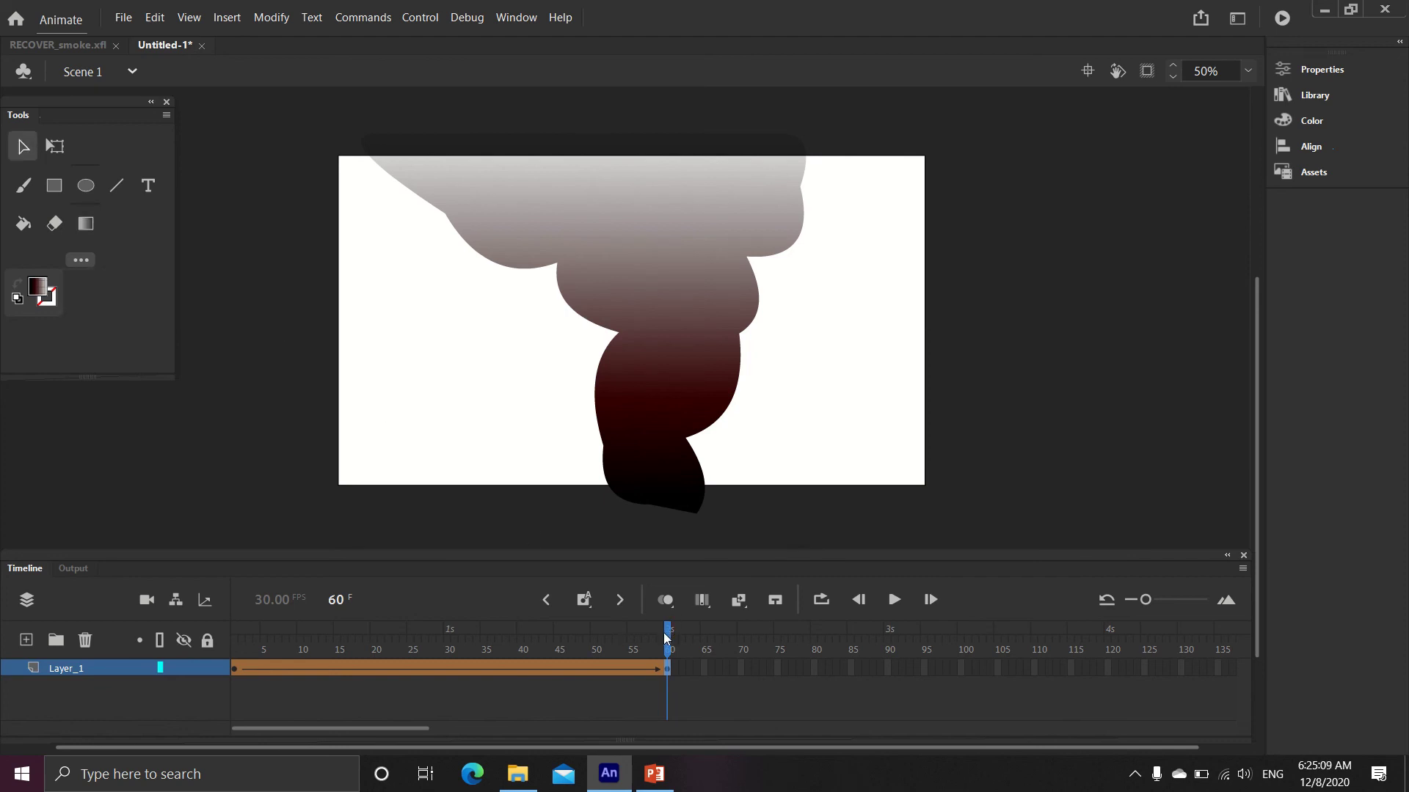
# Step: Return to frame 1, test the movie to preview the smoke animation, and close the preview
pyautogui.moveTo(667, 638); pyautogui.dragTo(234, 638)
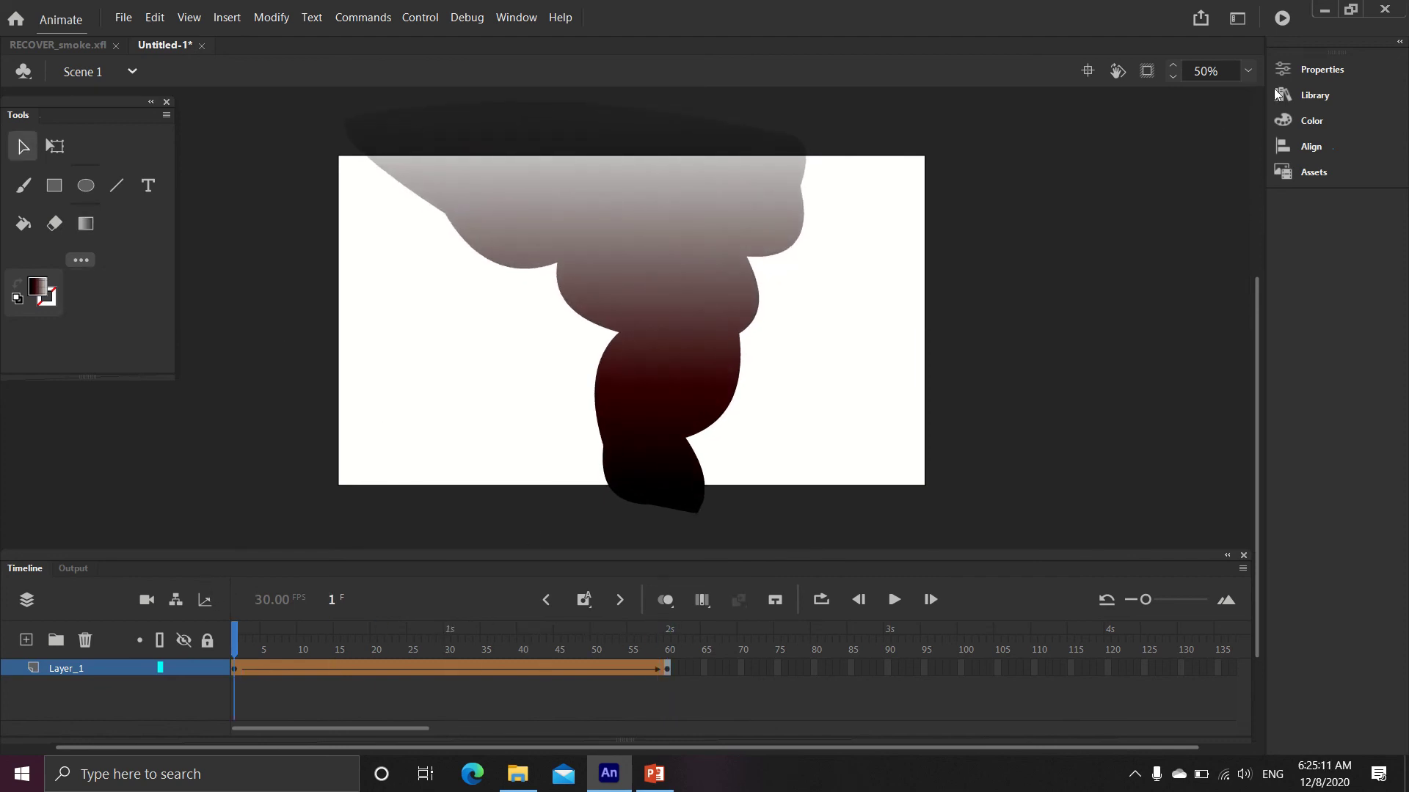
pyautogui.click(1281, 16)
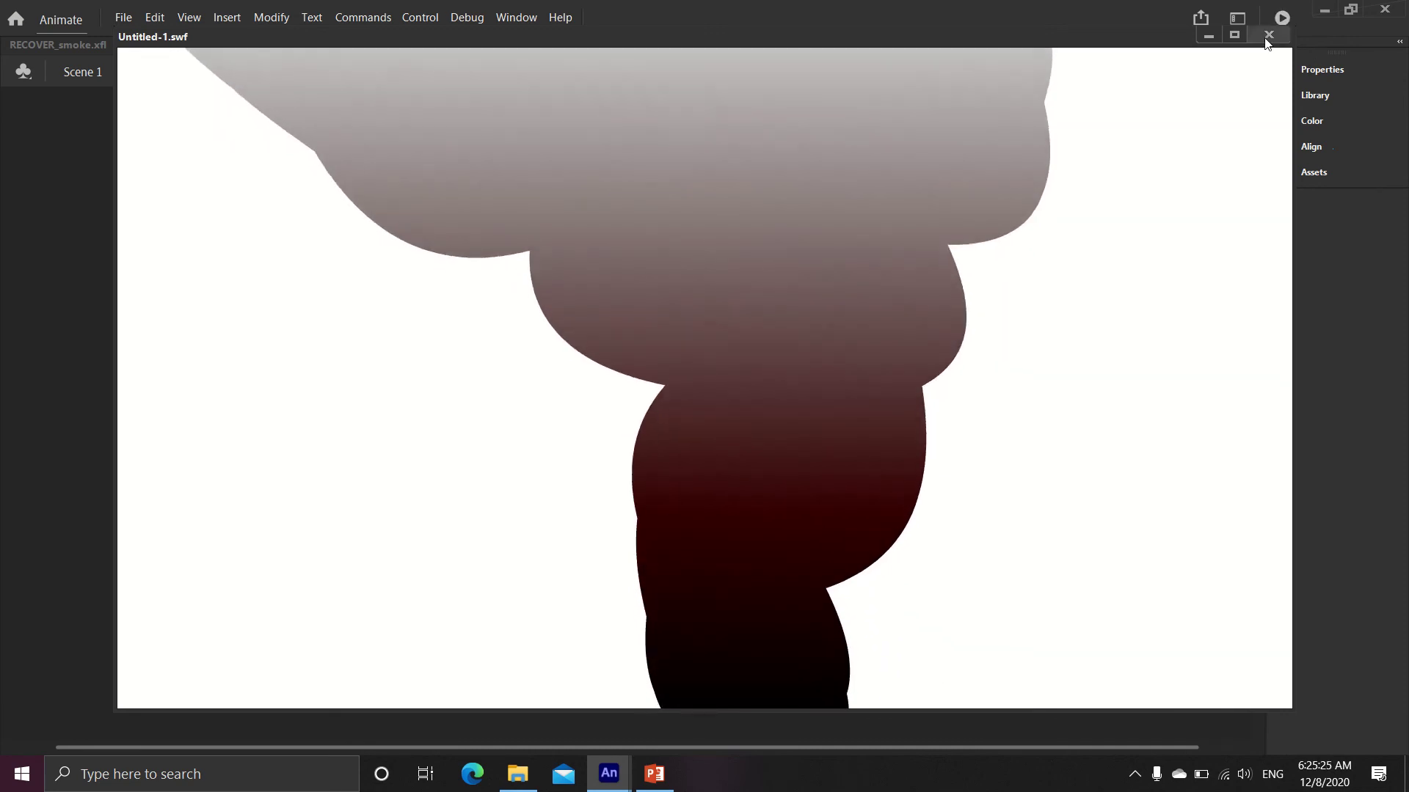
pyautogui.click(1267, 37)
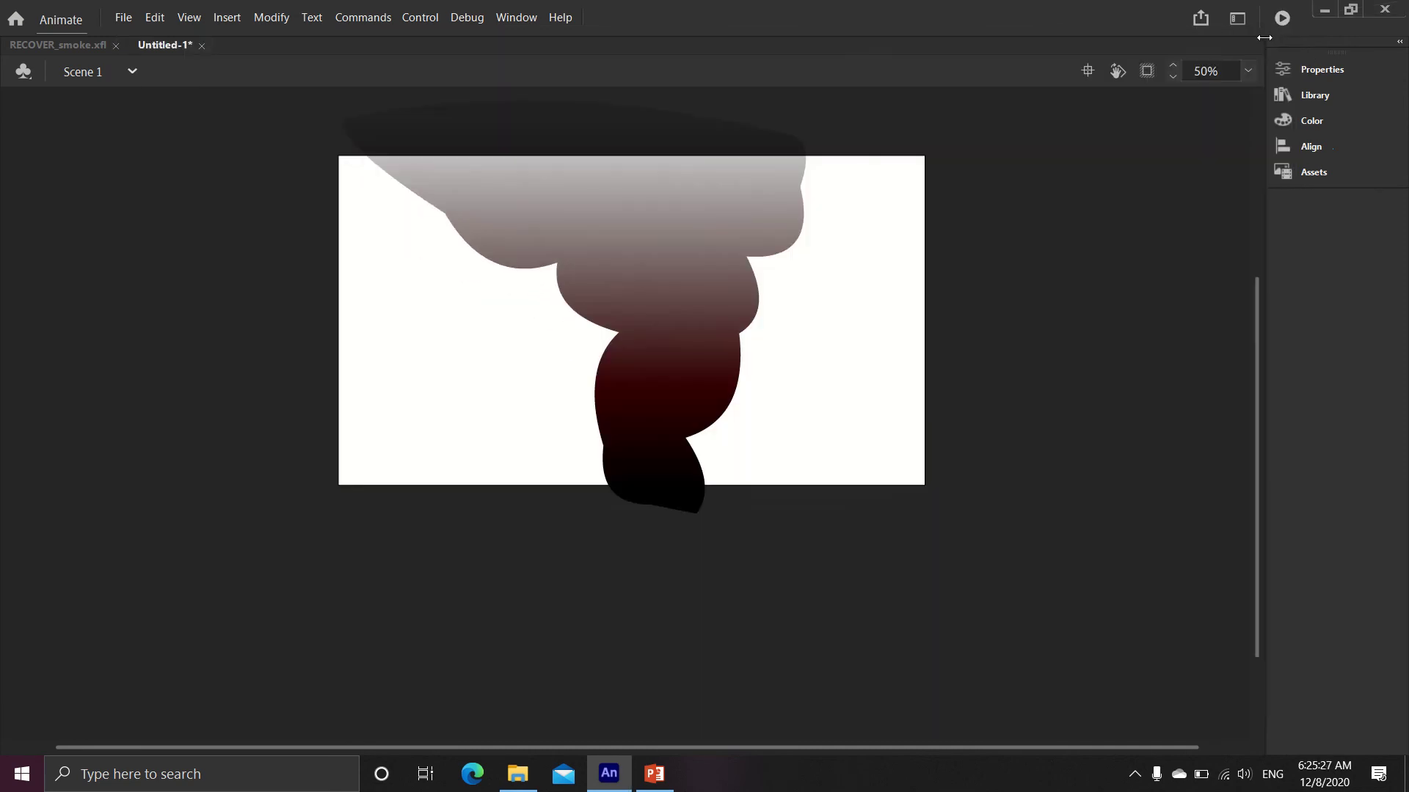
pyautogui.moveTo(795, 16)
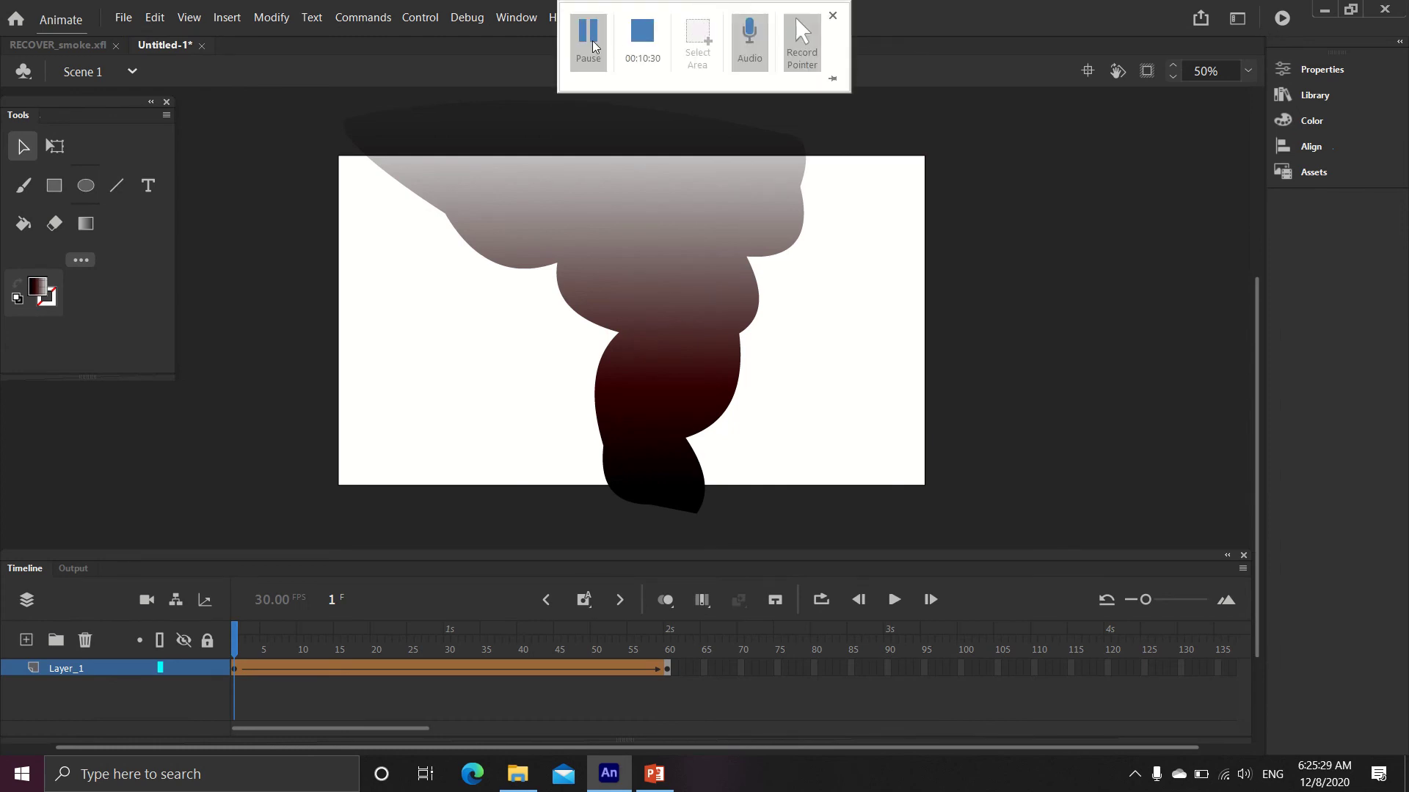